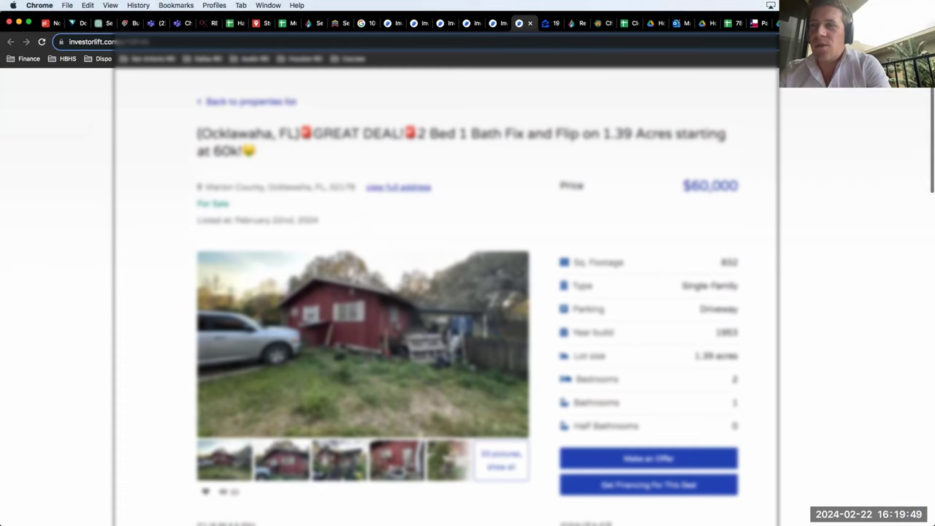
- Look over the top of the property listing and highlight the location (Ocklawaha, FL) in its title
scroll(467, 292, up, 1)
scroll(402, 278, up, 3)
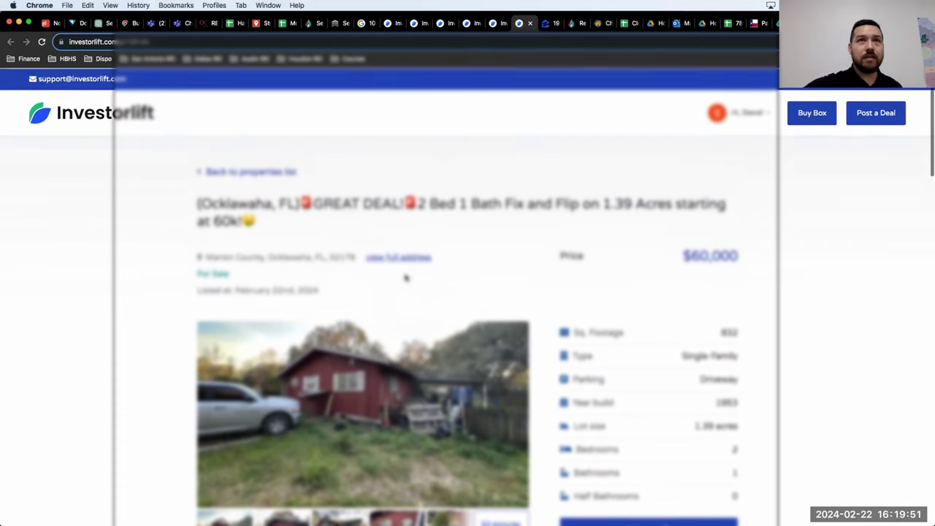
scroll(403, 278, down, 1)
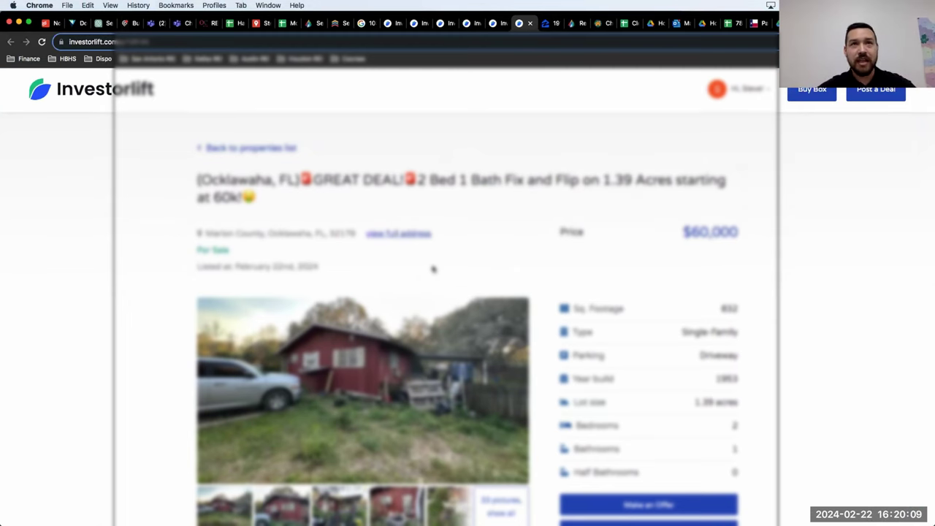
scroll(433, 269, down, 1)
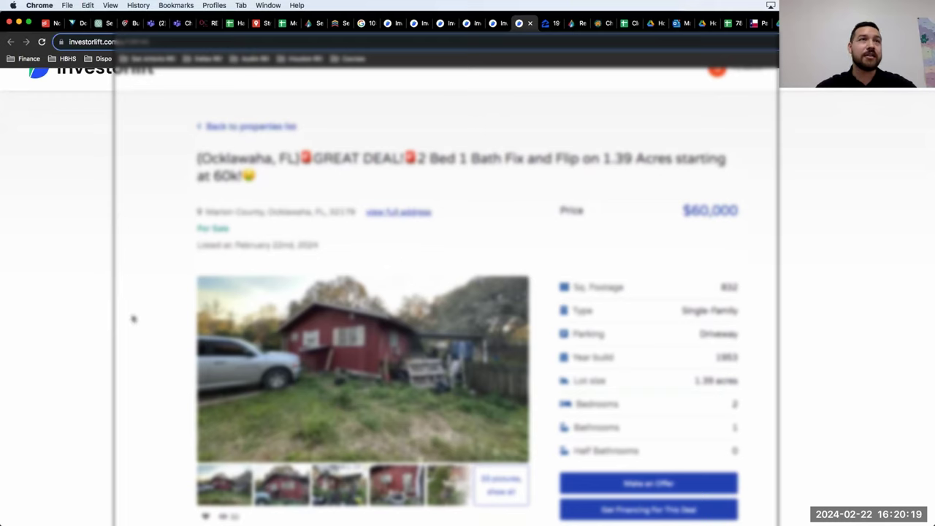
scroll(156, 312, down, 1)
scroll(157, 311, up, 2)
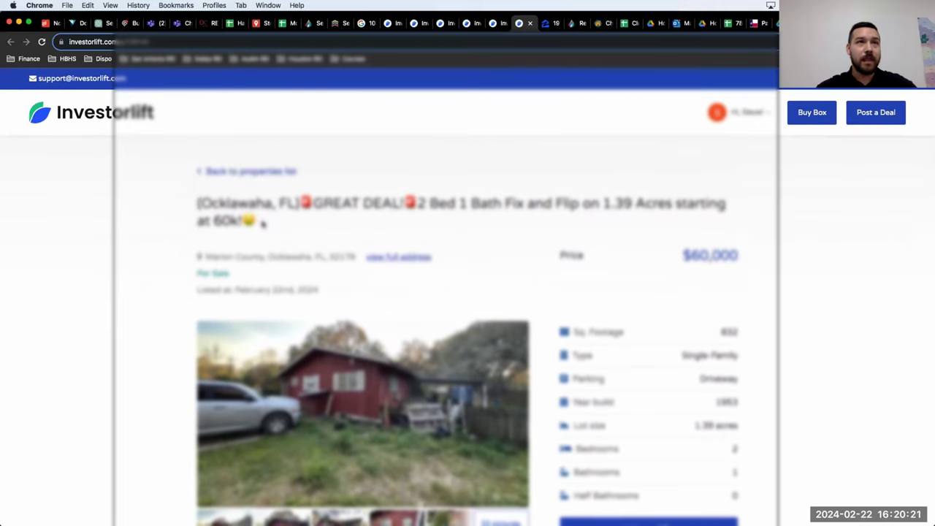
triple_click(180, 206)
click(174, 269)
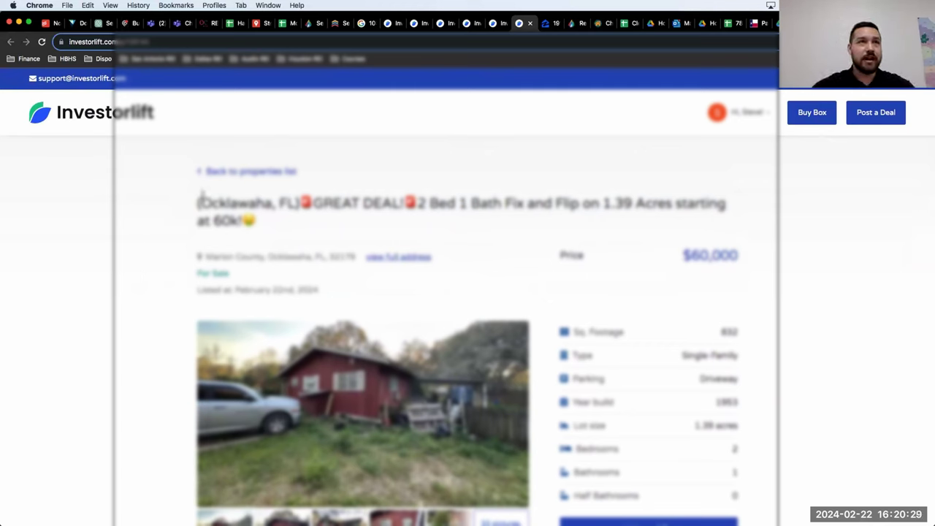
drag(196, 206, 298, 203)
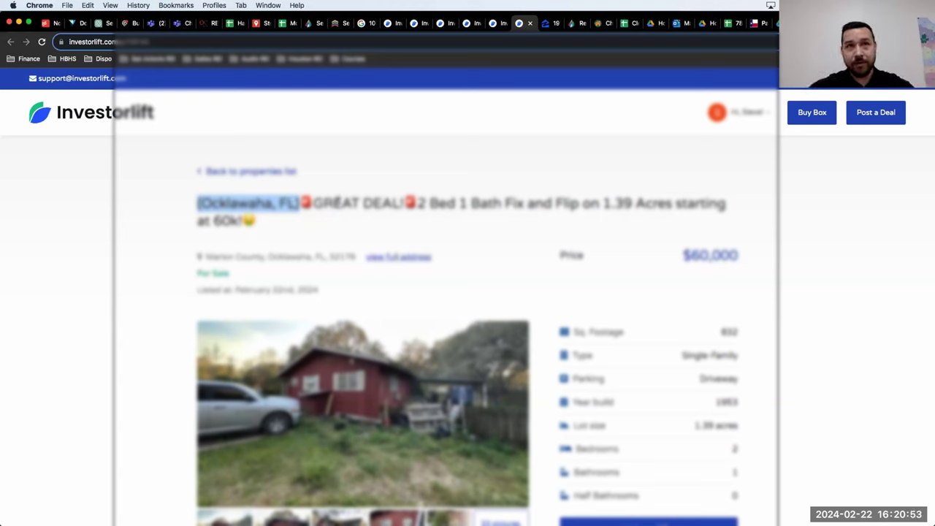
- Highlight the "GREAT DEAL!" wording and the 1.39 Acres lot size in the listing title
mouse_move(299, 203)
mouse_down()
mouse_move(415, 204)
mouse_move(298, 204)
mouse_up()
click(417, 205)
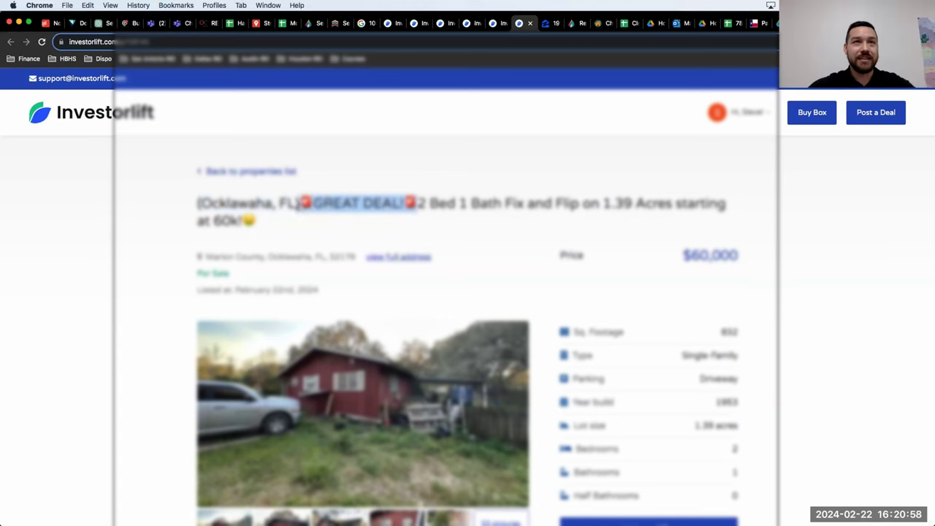
click(324, 216)
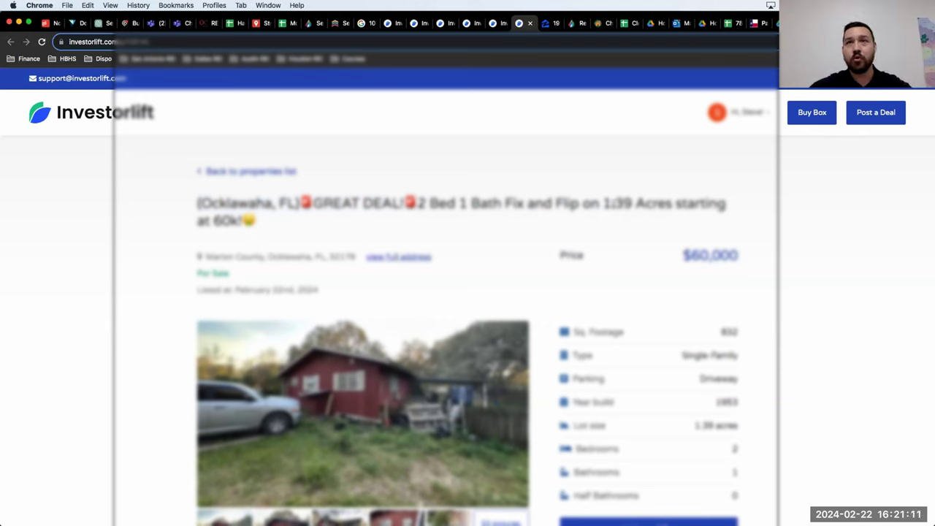
drag(603, 205, 673, 205)
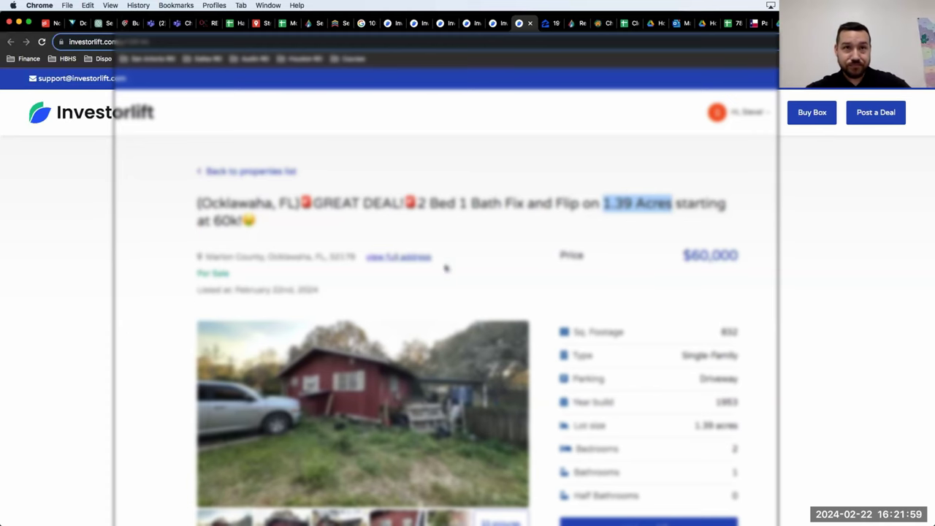
- Preview the exterior photos from the listing's thumbnails and open the front view of the red house at full size
scroll(448, 269, down, 3)
scroll(448, 269, down, 3)
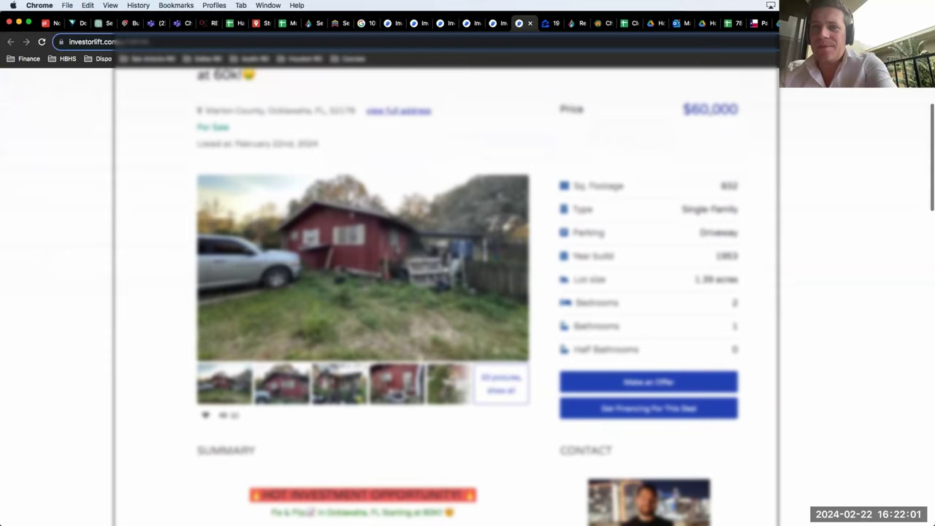
scroll(448, 269, up, 1)
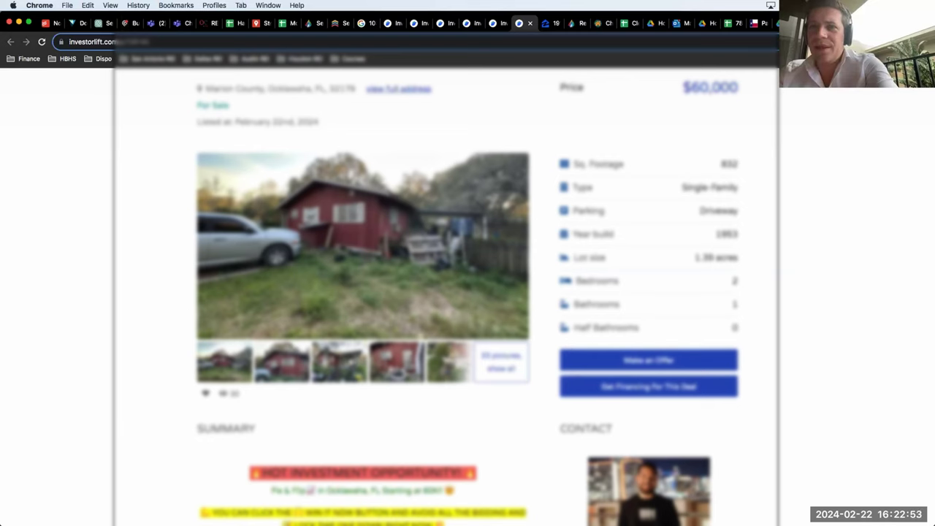
click(380, 366)
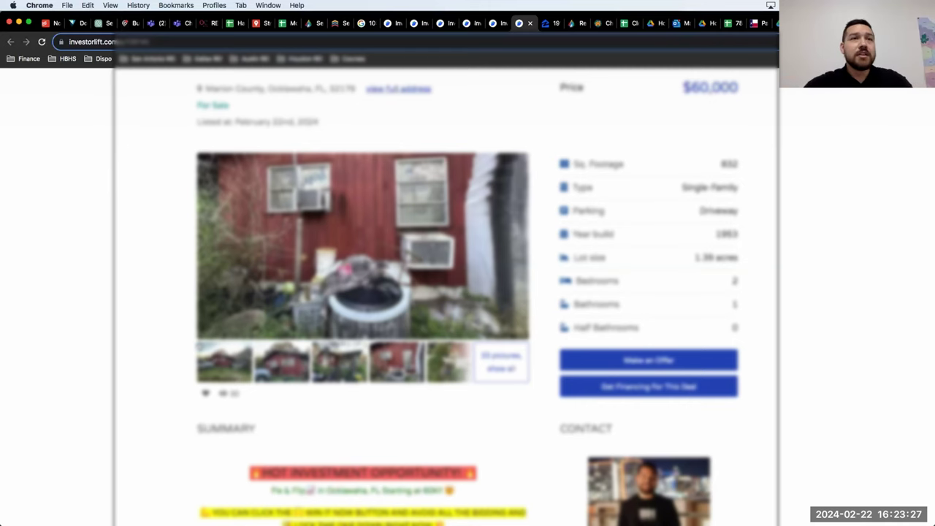
click(228, 352)
click(295, 355)
click(212, 356)
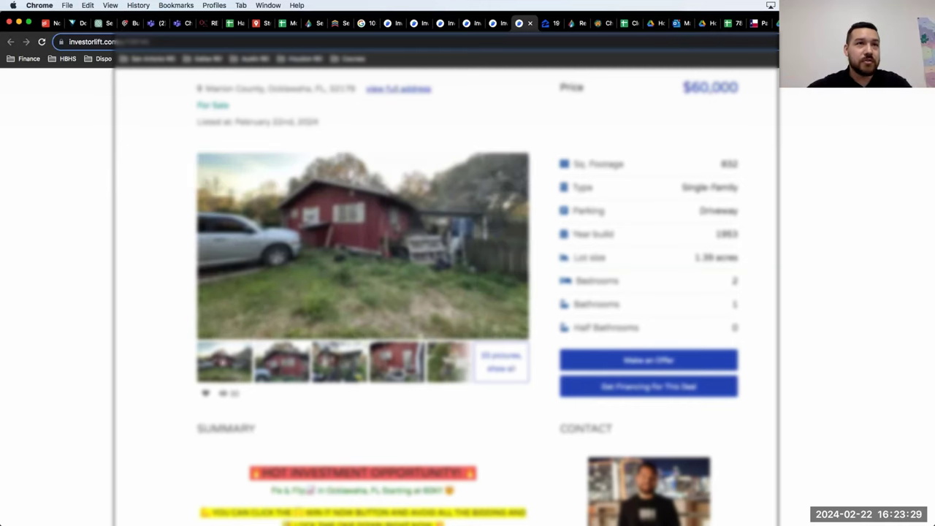
click(222, 364)
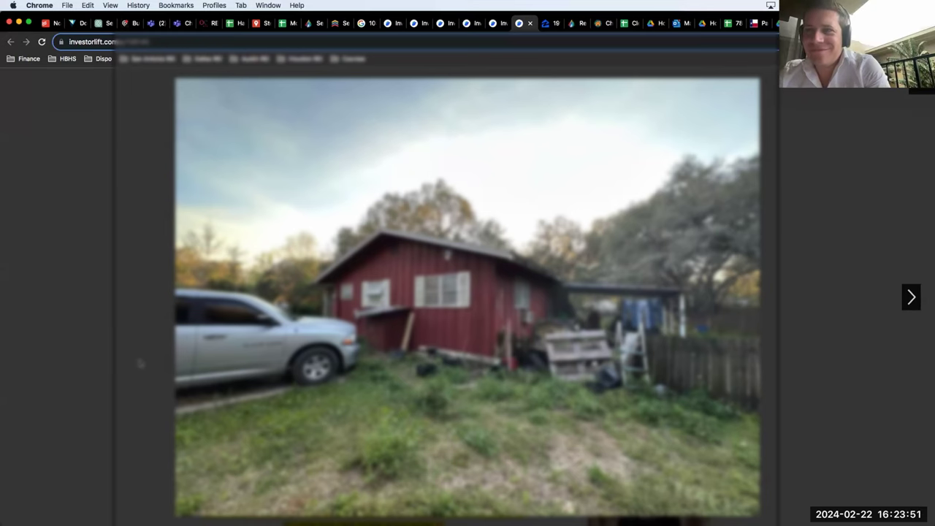
- Browse the opening exterior photos up to the wall with window air conditioners, and return to the first photo
key(Right)
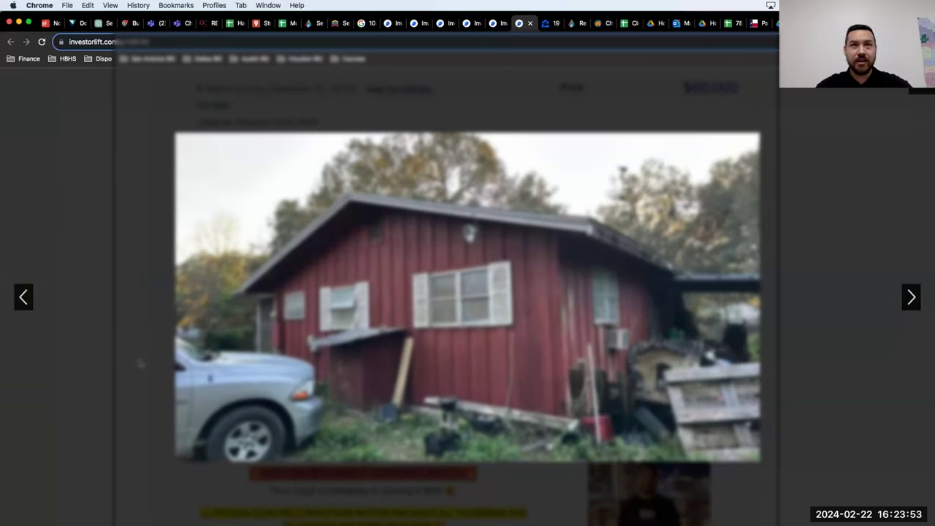
key(Right)
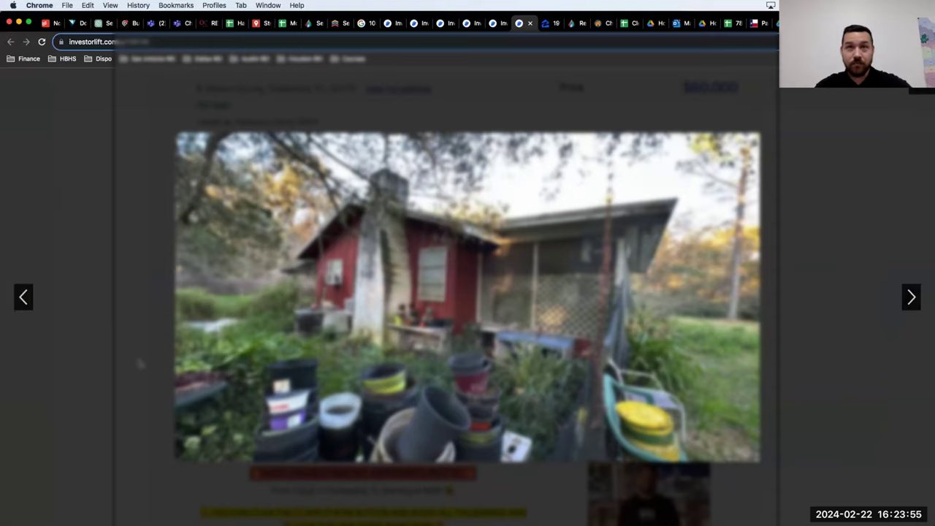
key(Right)
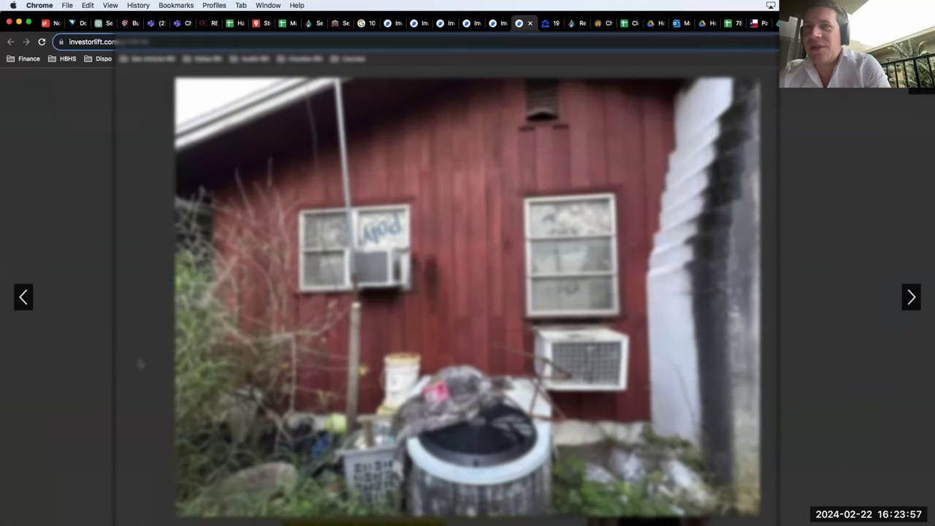
key(Left)
key(Left)
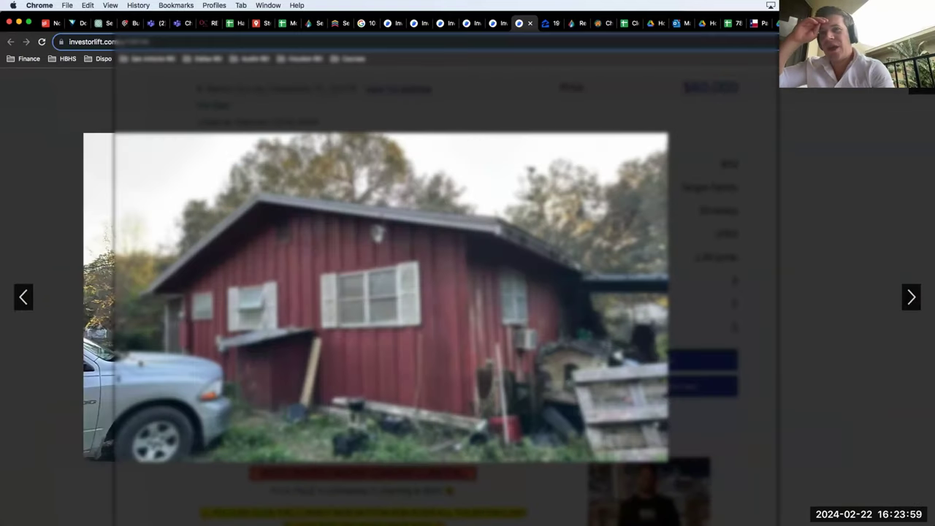
key(Left)
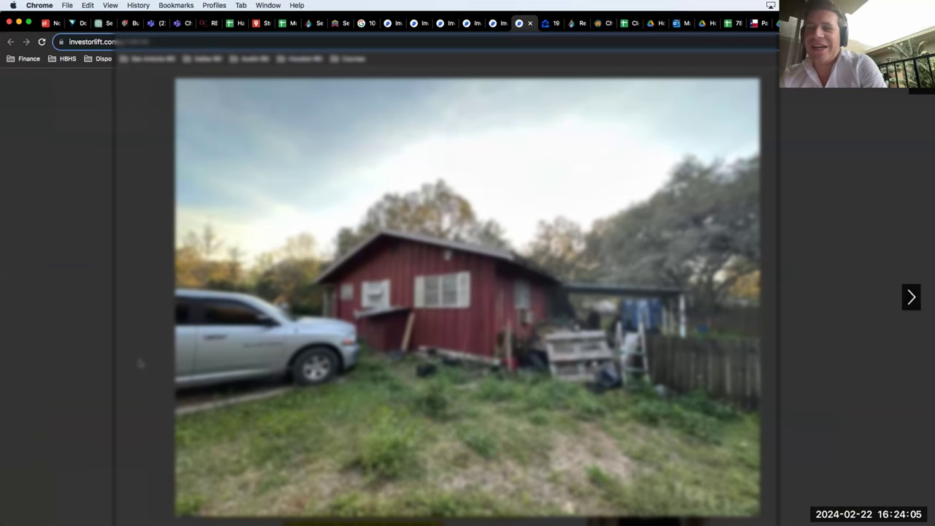
- Examine the exterior photos from the front of the house through the air-conditioning units and chimney to the carport side
key(Right)
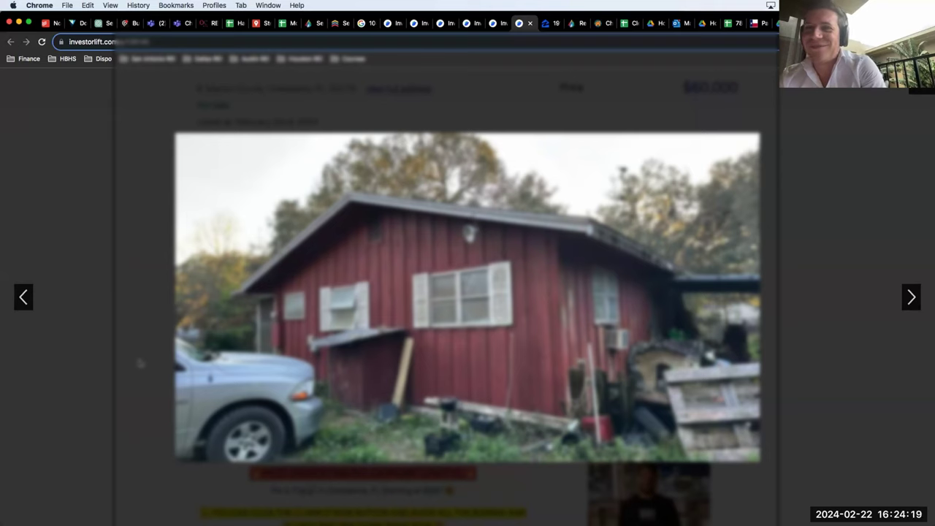
scroll(141, 363, right, 3)
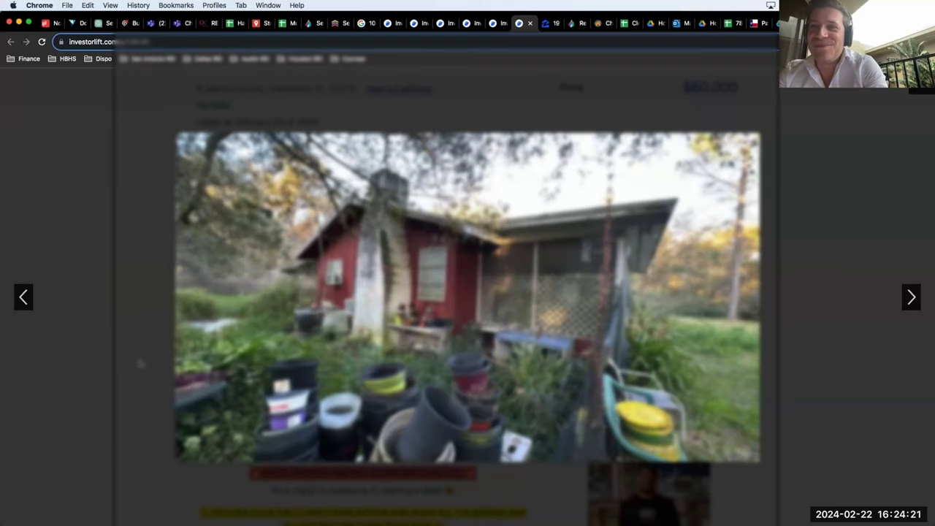
scroll(140, 363, right, 5)
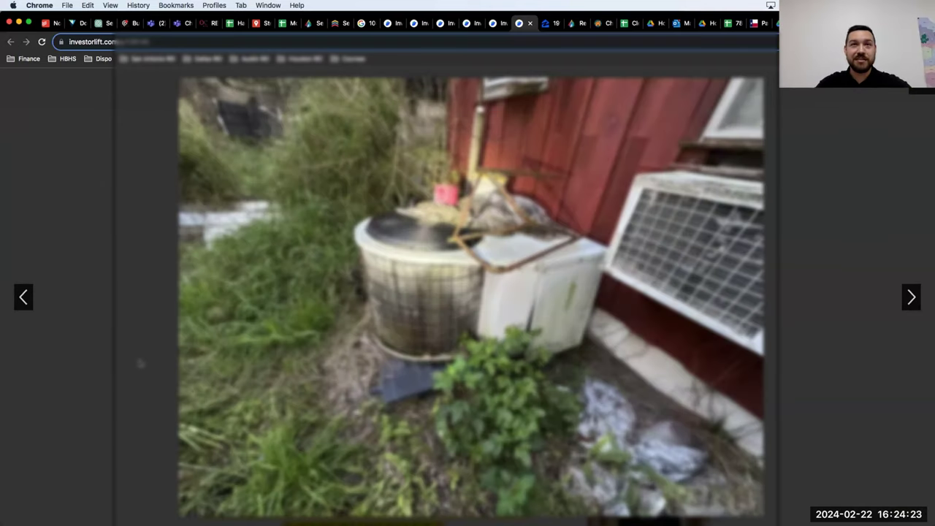
scroll(140, 363, right, 1)
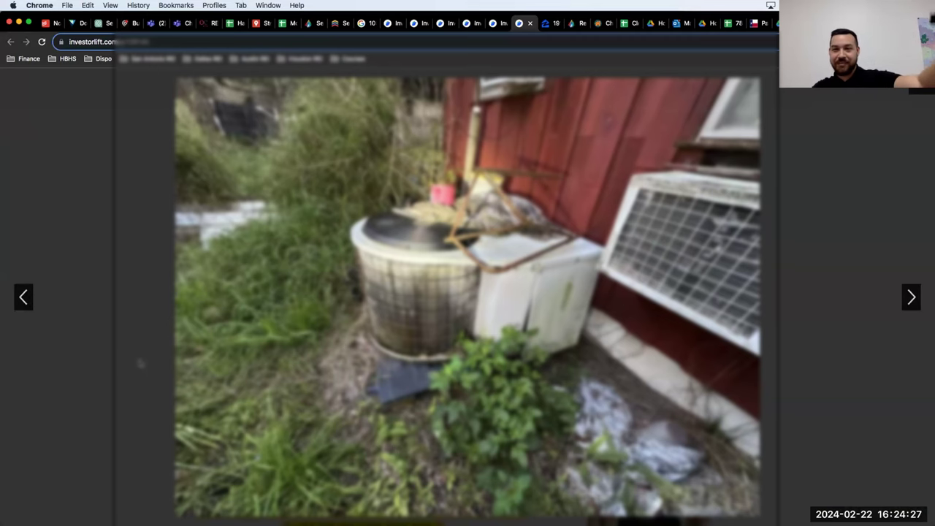
scroll(140, 363, right, 5)
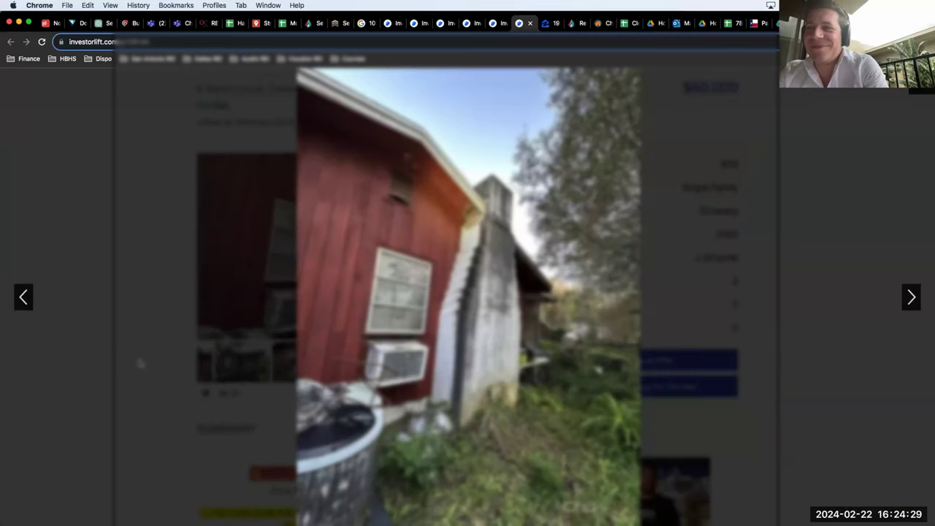
scroll(140, 364, right, 3)
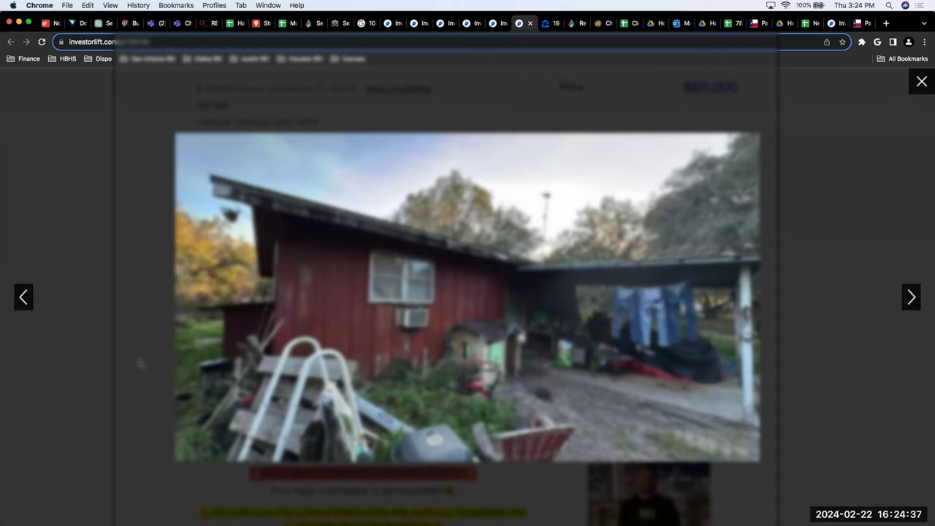
- Examine the photos of the electric meter, breaker panel and side wall, and go back to the carport photo
key(Right)
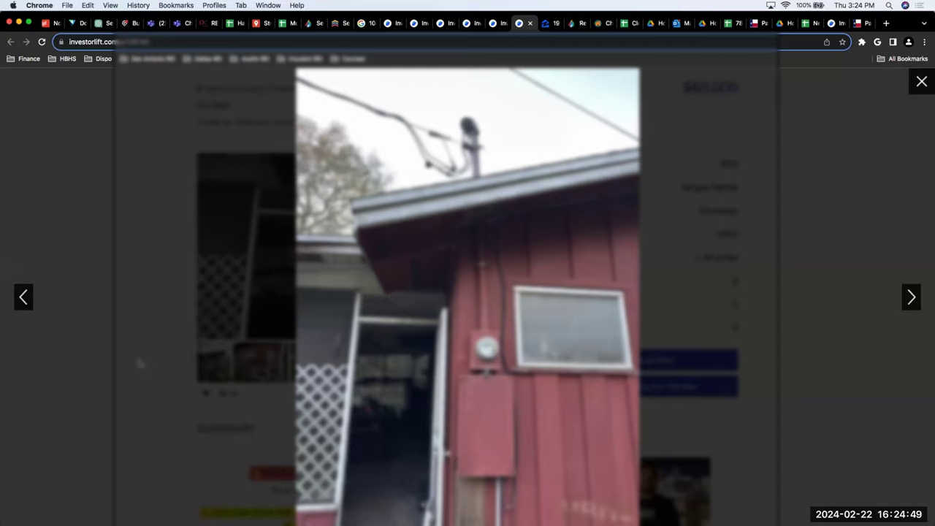
key(Right)
key(Right)
key(Right)
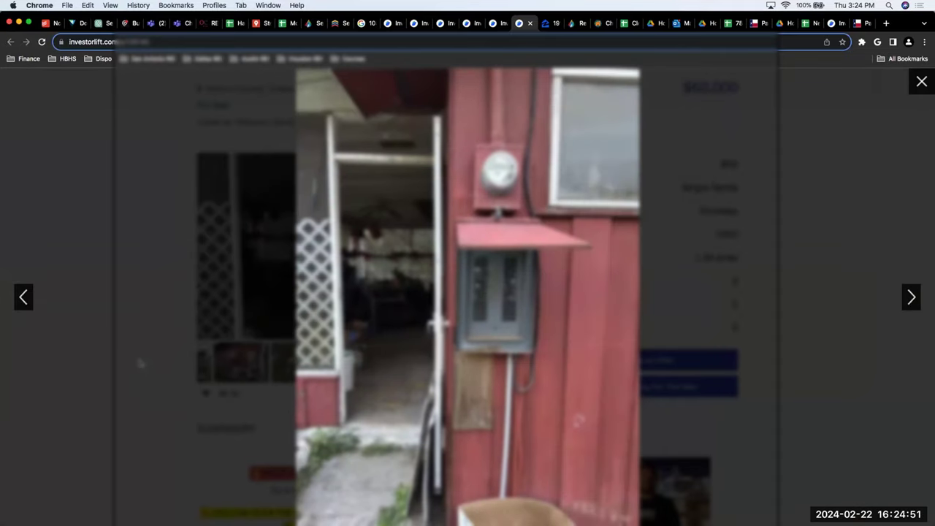
key(Right)
key(Right)
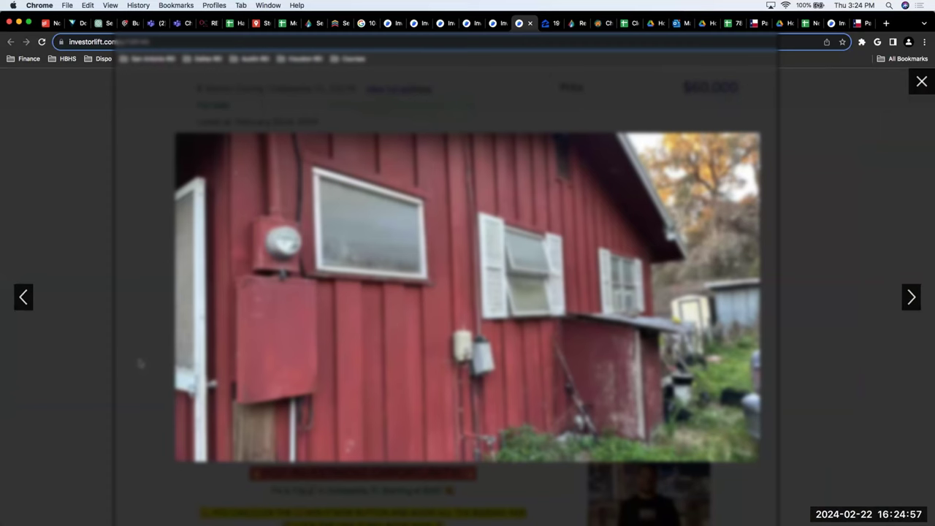
key(Right)
key(Right)
key(Right)
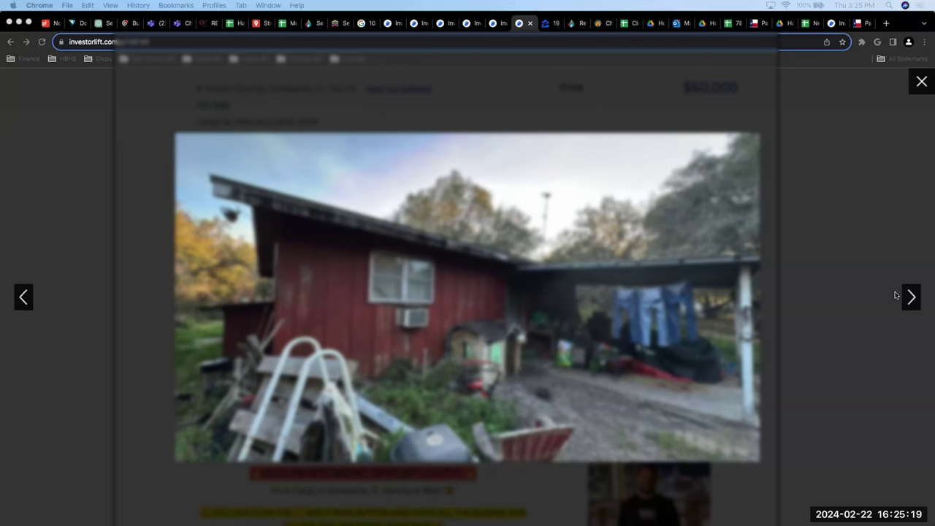
- Go forward again from the carport photo to inspect the open breaker panel and the side wall with the meter
click(818, 311)
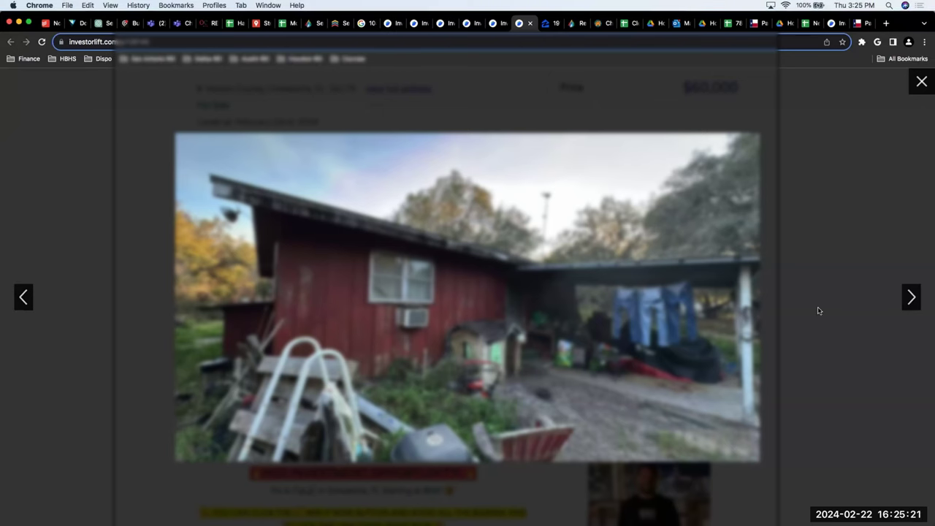
key(Right)
key(Right)
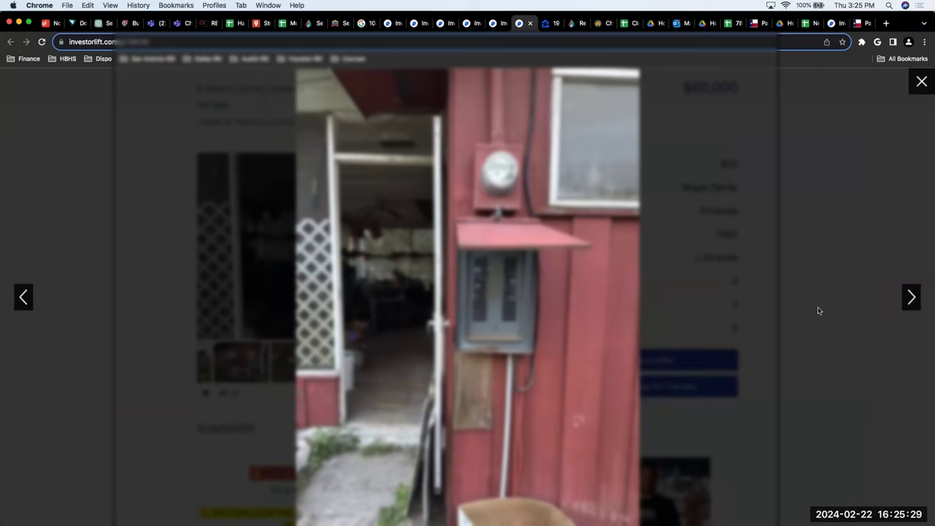
key(Right)
key(Right)
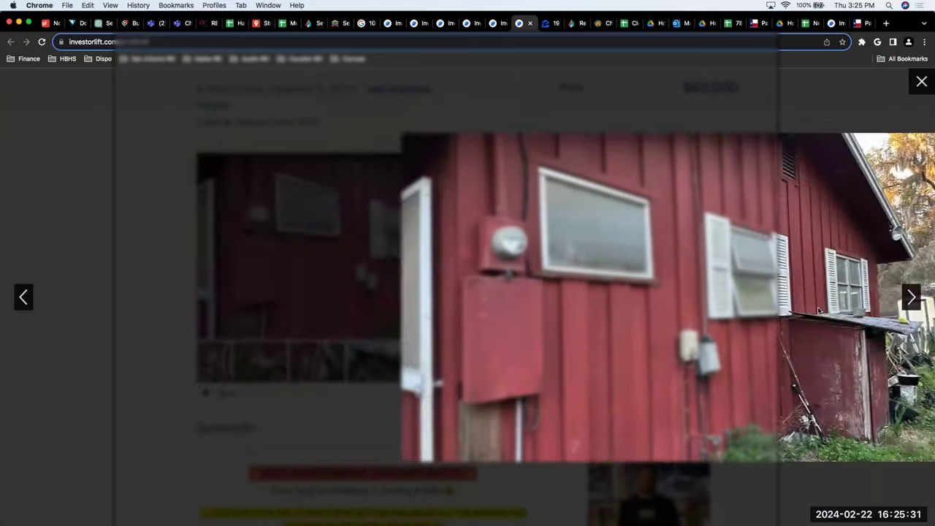
- Examine the photos of the porch entrance and the enclosed porch with its sliding glass door
key(Right)
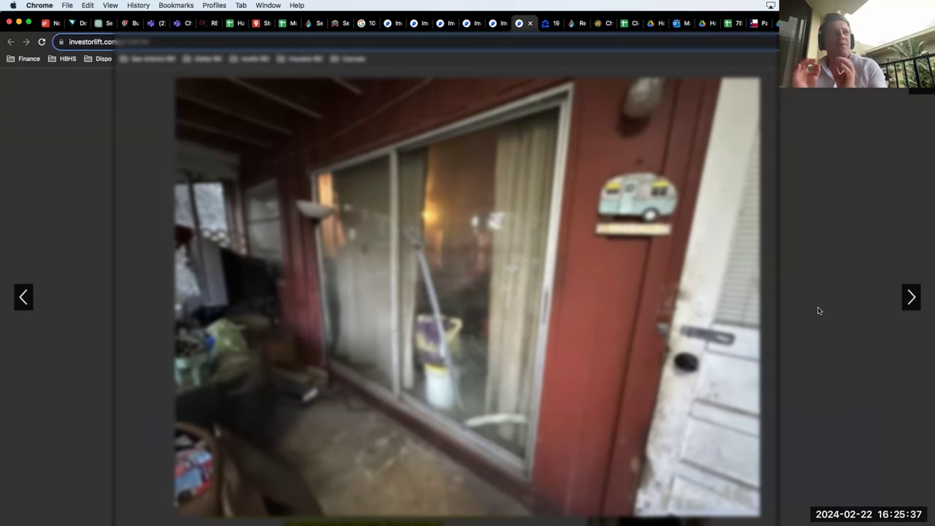
key(Right)
key(Right)
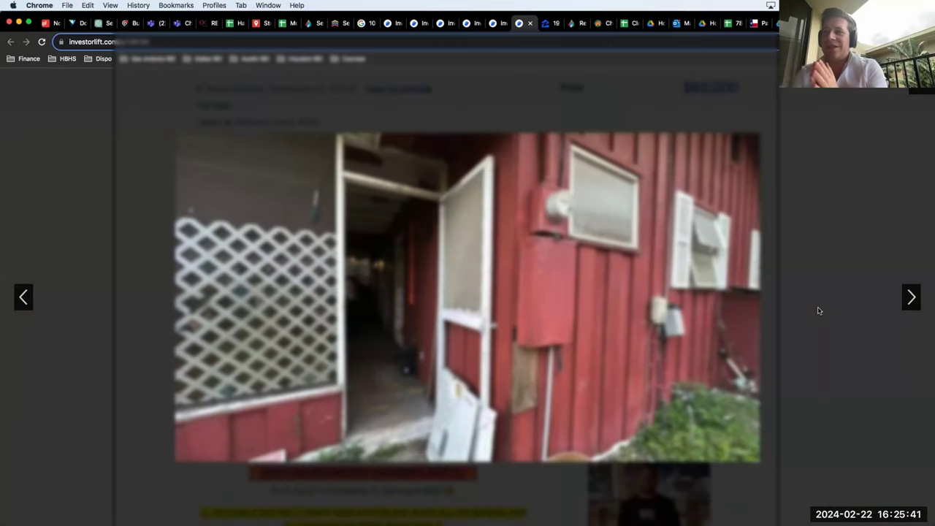
key(Right)
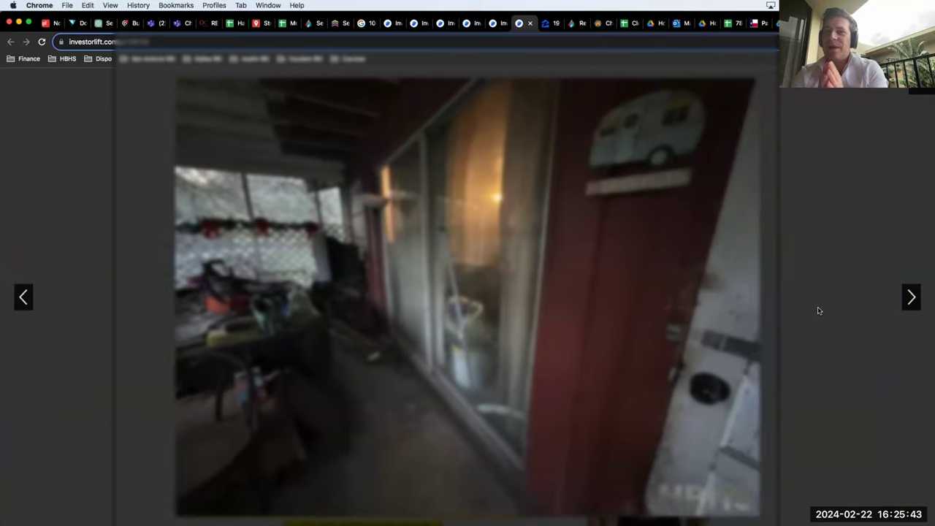
- Examine the living room photo with the aquarium, and return to the photo of the carport side
key(Right)
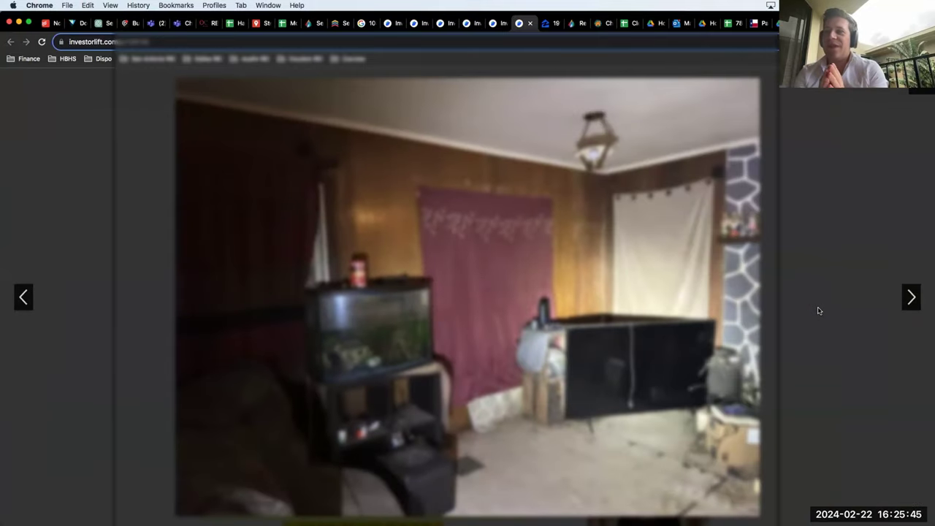
key(Right)
key(Right)
key(Right)
key(Right)
key(Right)
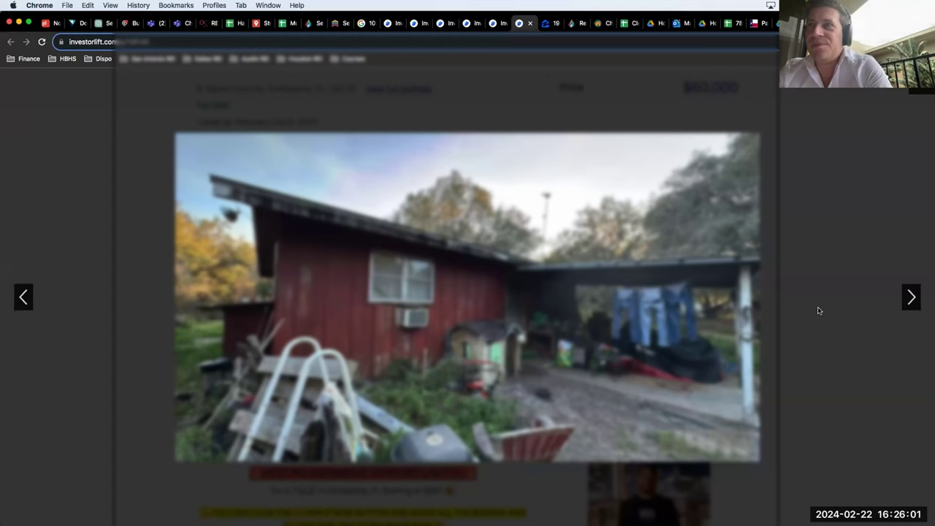
- Compare the photos of the electric meter and open breaker panel with the carport photo, ending on the breaker panel close-up
key(Right)
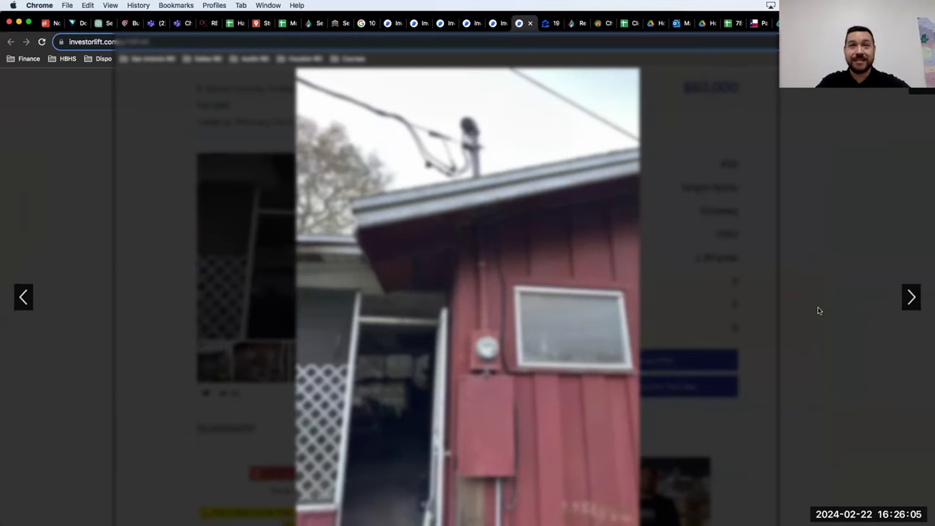
key(Right)
key(Right)
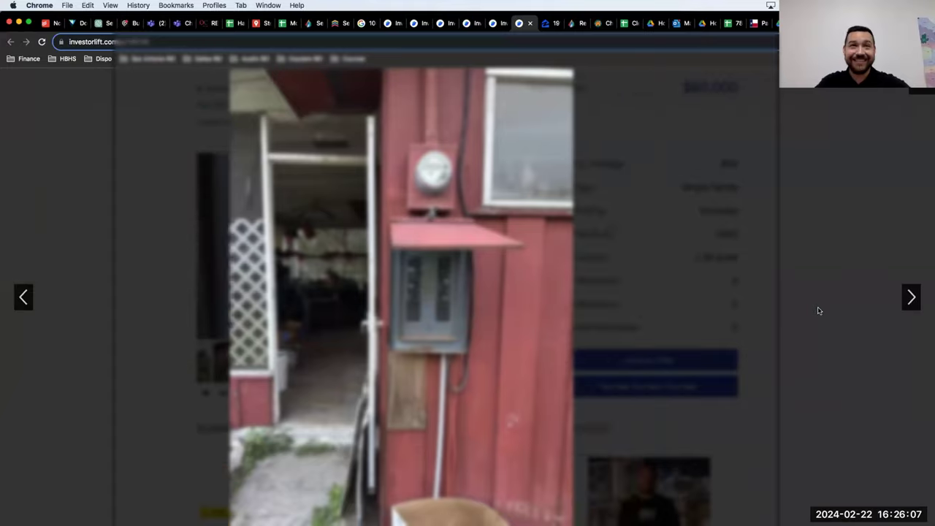
key(Left)
key(Left)
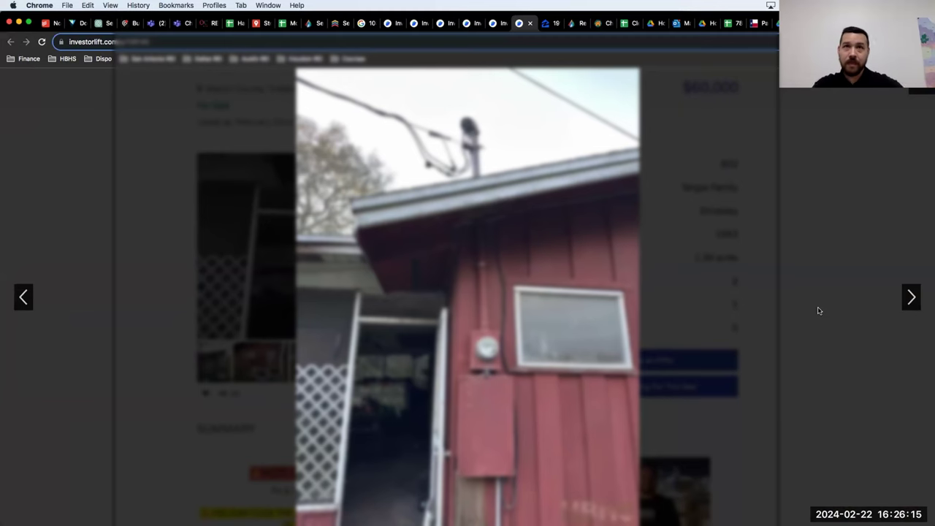
key(Right)
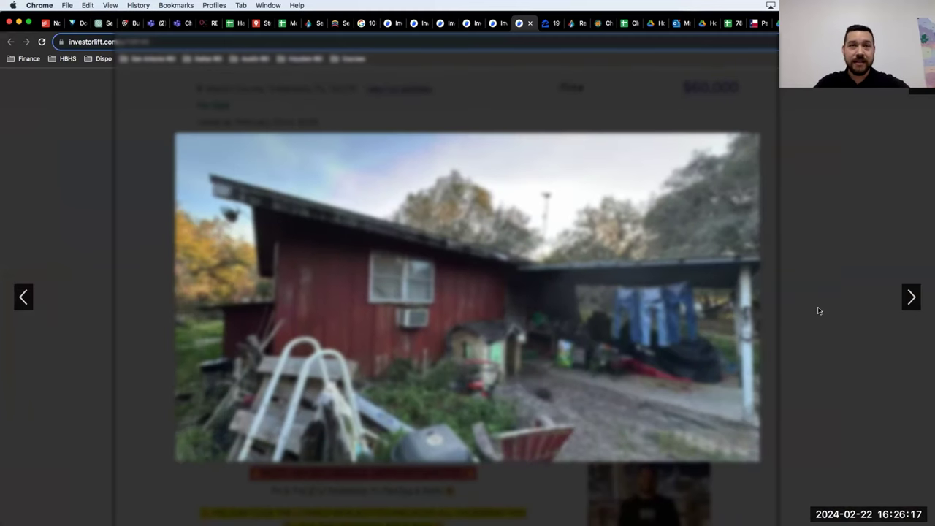
key(Right)
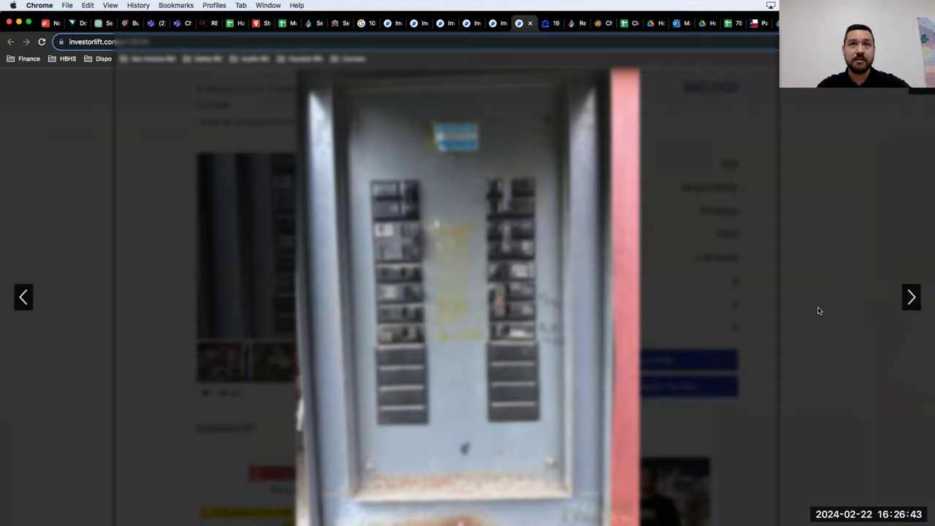
- Go through the enclosed porch photos with the sliding glass door to the living room with the stone-patterned wall
key(Right)
key(Right)
key(Right)
key(Right)
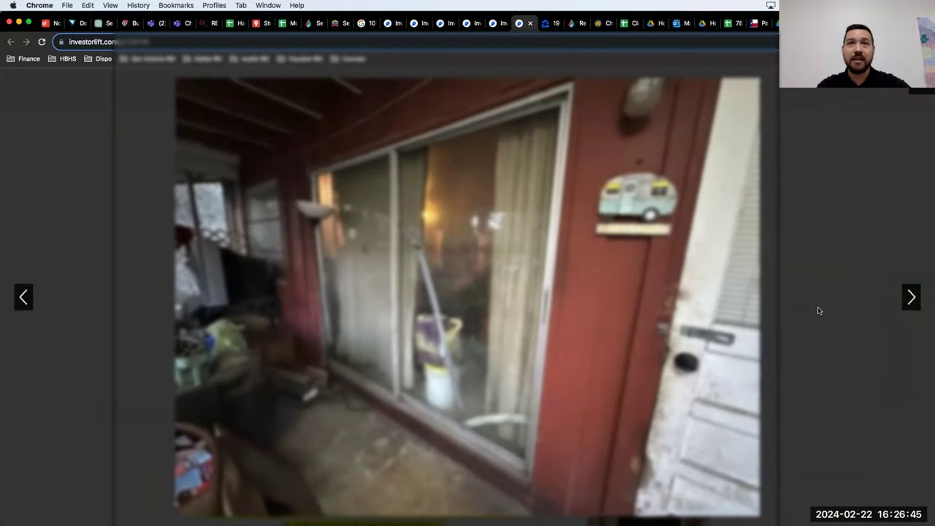
key(Right)
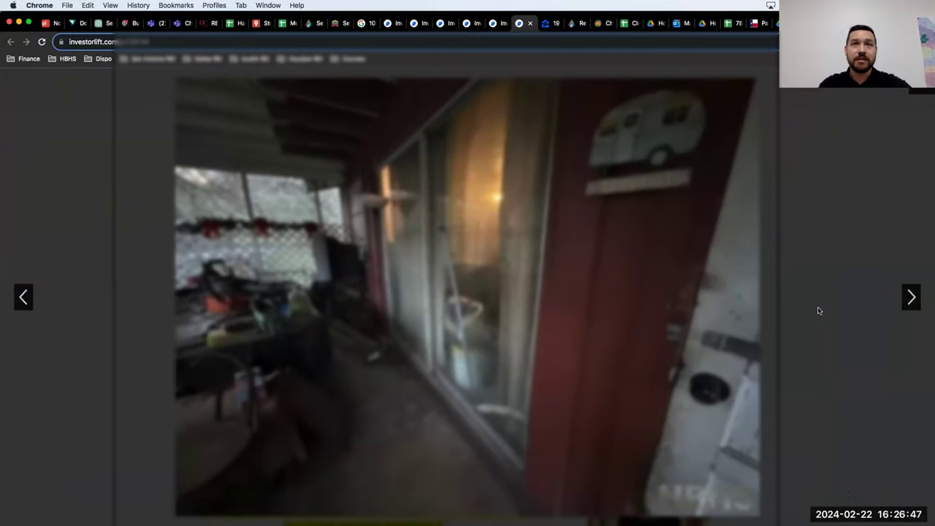
key(Right)
key(Right)
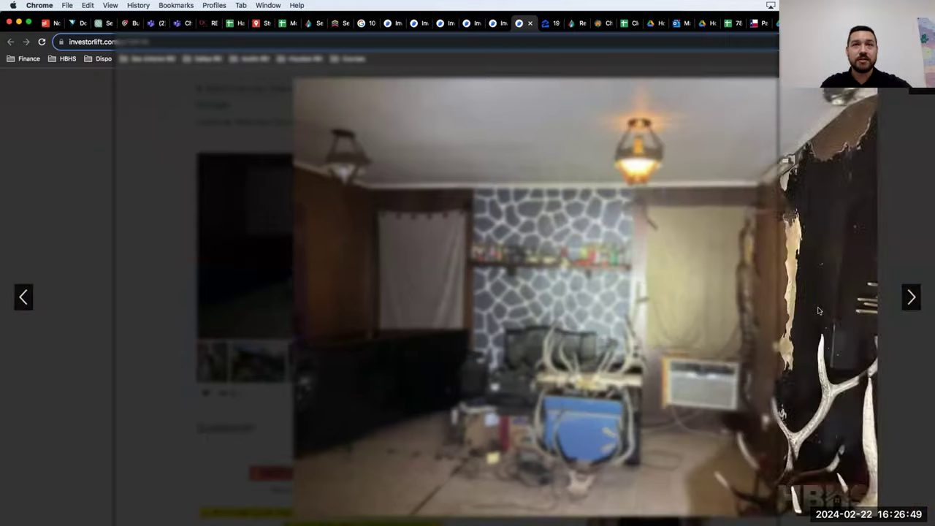
- Examine the interior photos of the wood-paneled room with the vertical blinds and of the kitchen sink and cabinets
key(Right)
key(Right)
key(Right)
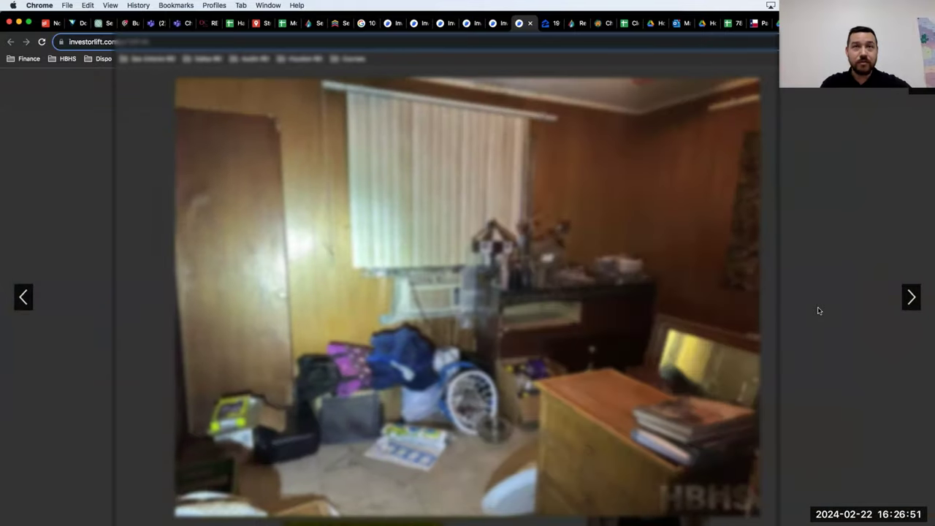
key(Right)
key(Right)
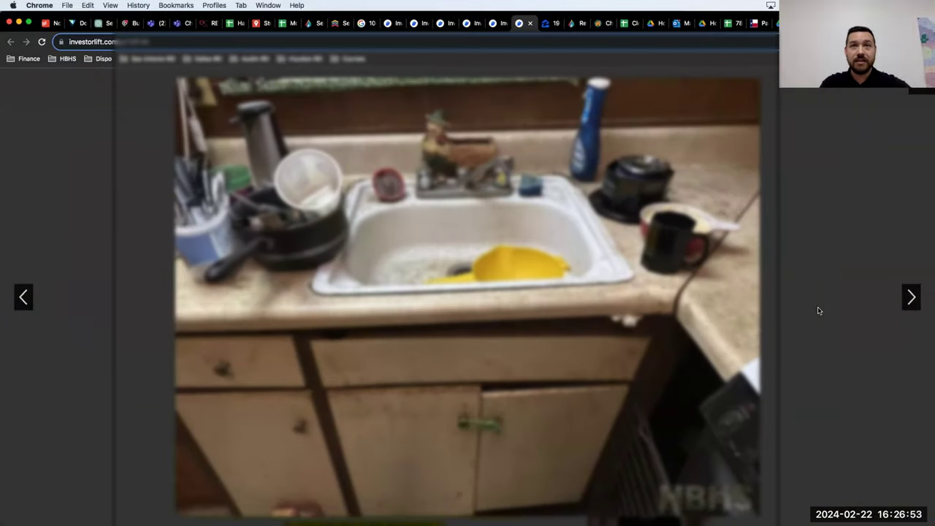
key(Left)
key(Right)
key(Left)
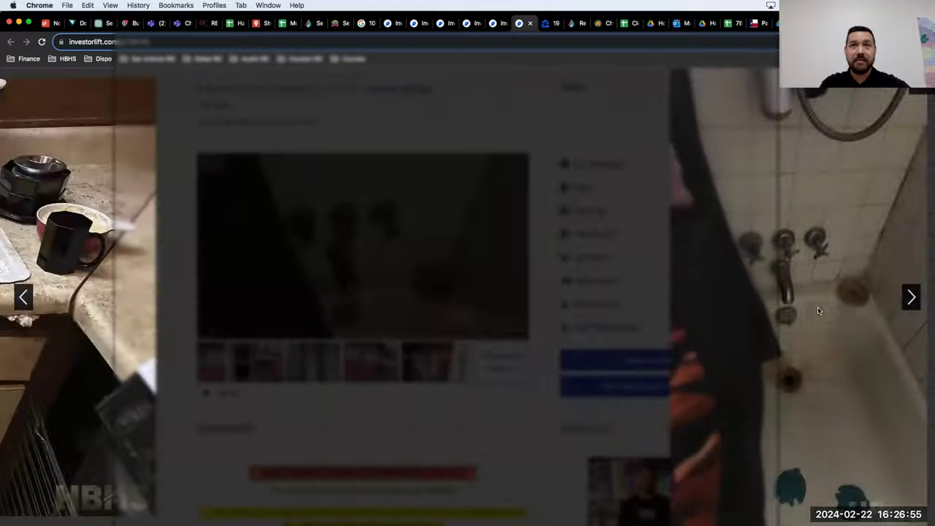
- Examine the photos of the bathtub, the room with the hide and antlers, the utility closet, the bedroom and the attic
key(Right)
key(Right)
key(Right)
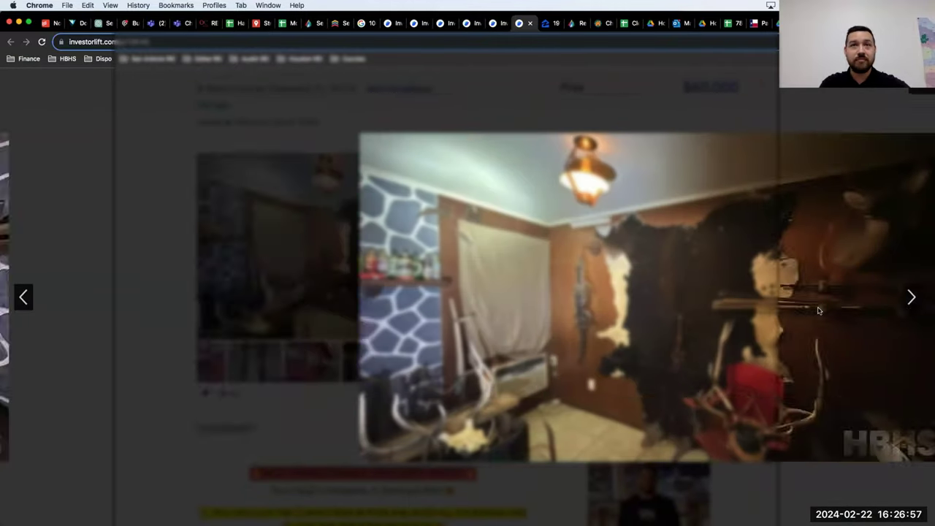
key(Right)
key(Right)
key(Left)
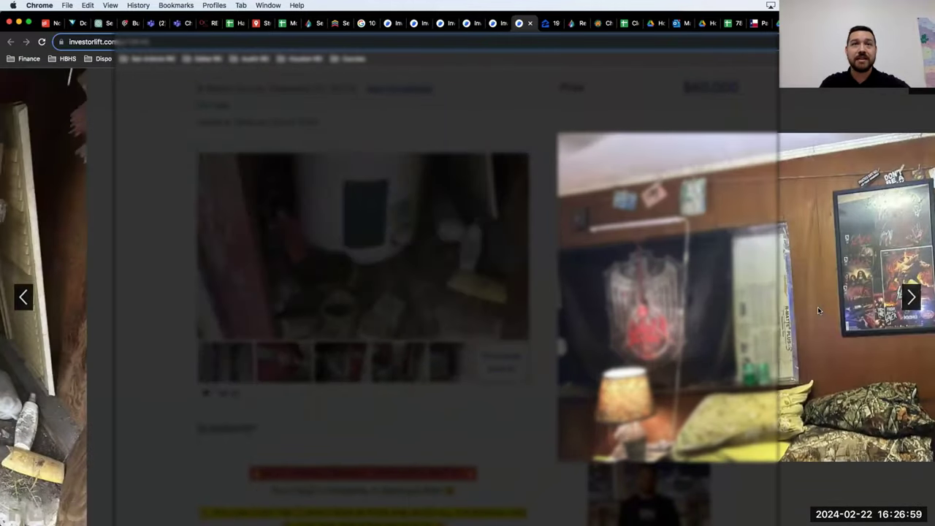
key(Right)
key(Right)
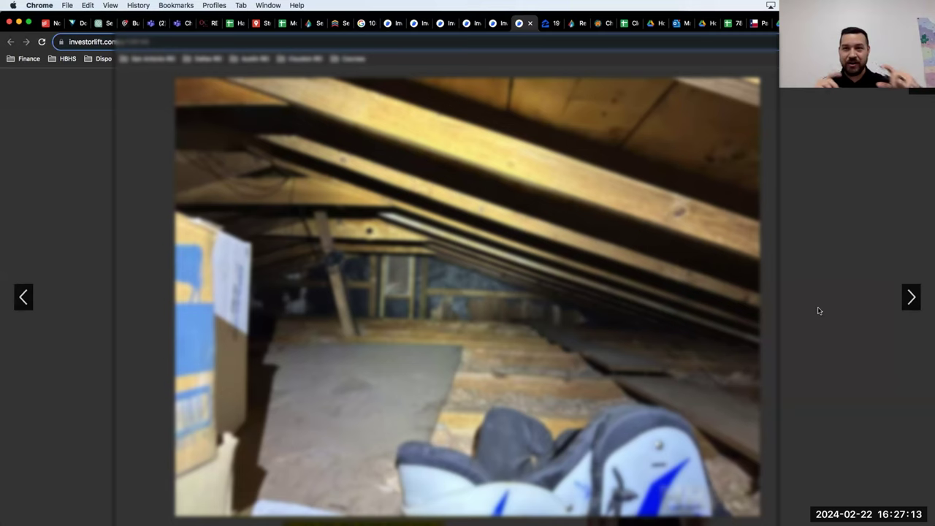
- Examine the remaining photos of the attic framing, the shingle roof and the roof vent pipe
key(Right)
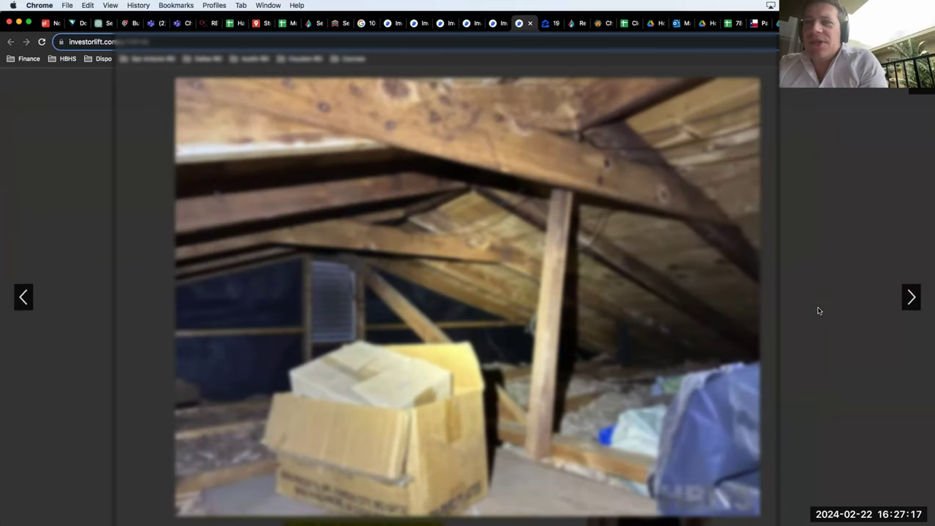
key(Right)
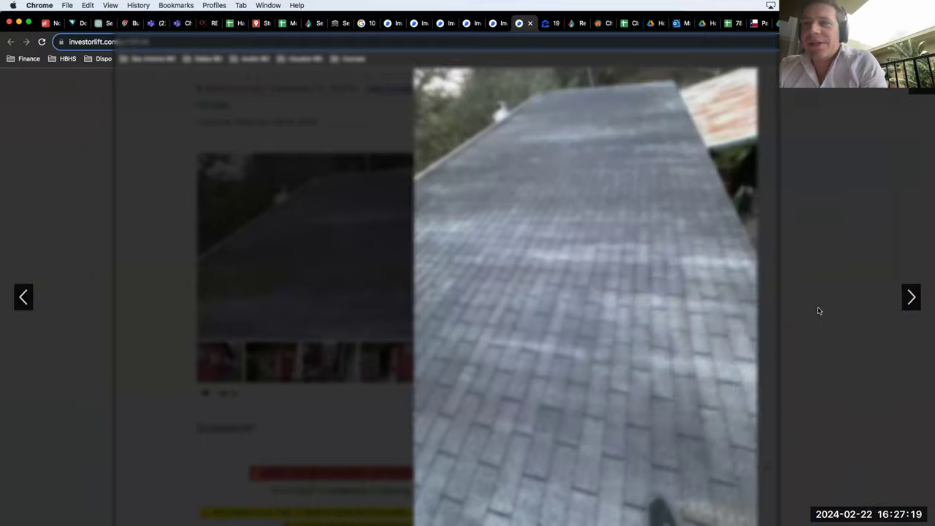
key(Right)
key(Left)
key(Left)
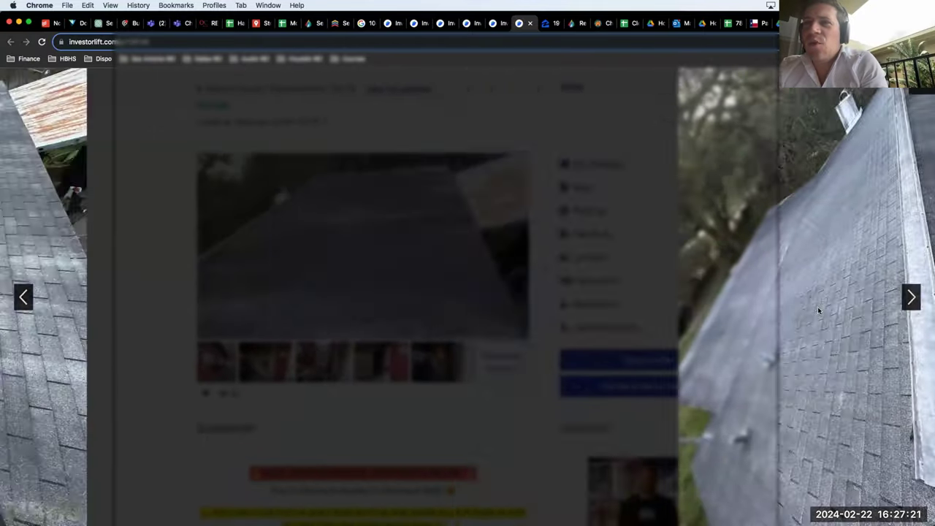
key(Right)
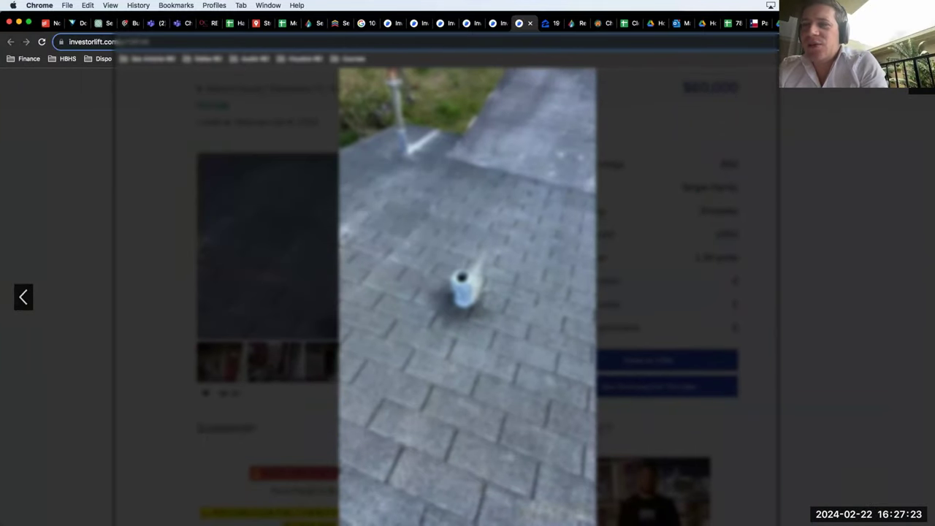
- Close the photo viewer and start a new marketing campaign from the Ocklawaha property's edit page in the Investorlift admin
key(Escape)
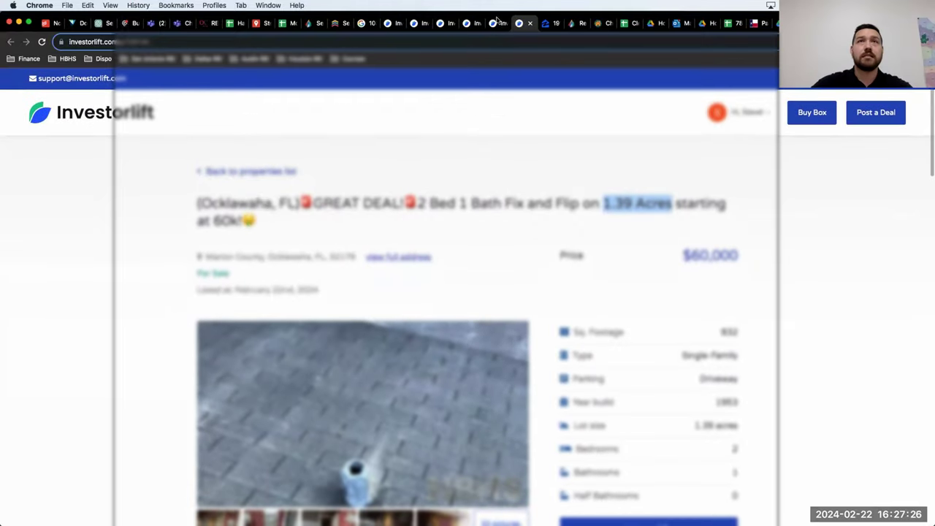
click(497, 21)
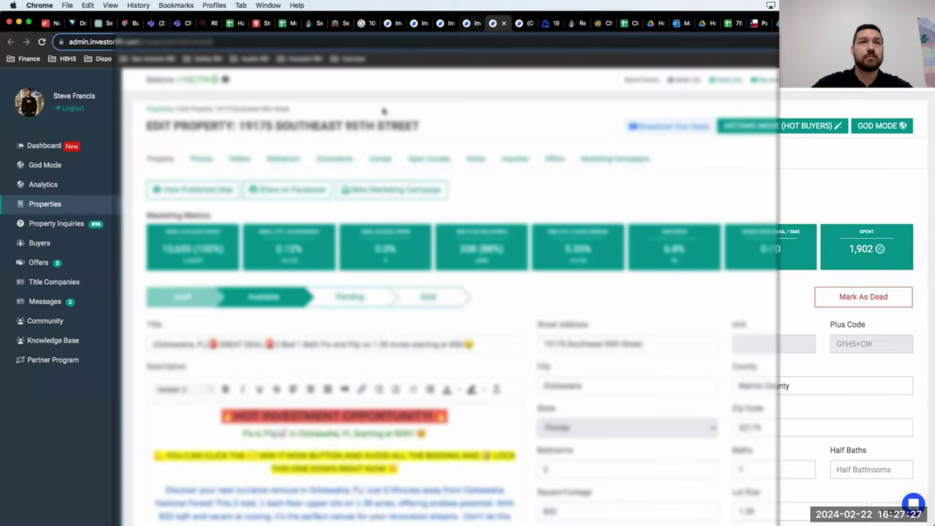
click(392, 190)
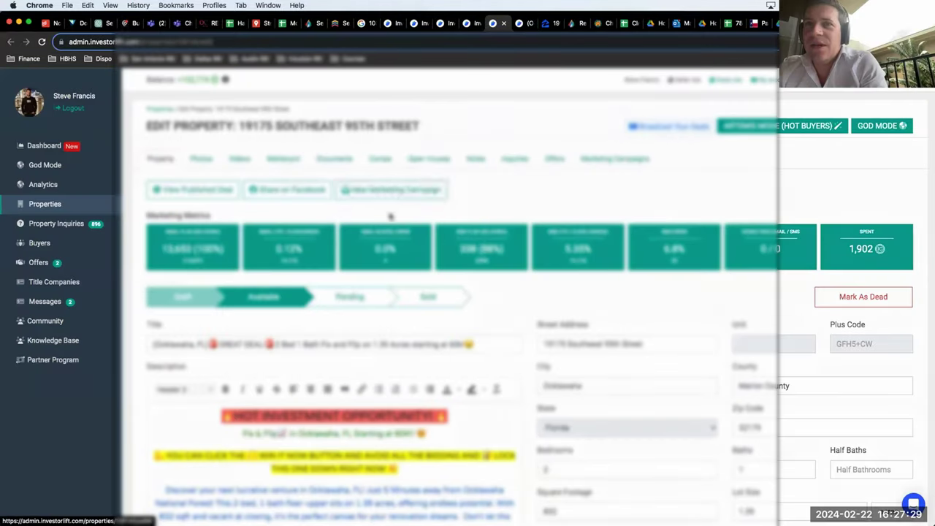
- Set the campaign channel to Text, title the campaign "Test Blast 2" and continue to buyer selection
click(373, 314)
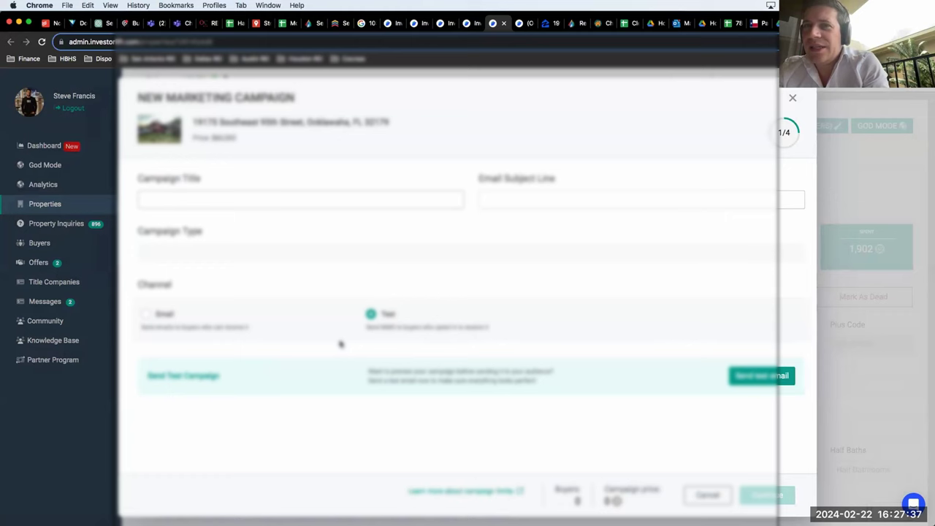
text(Te)
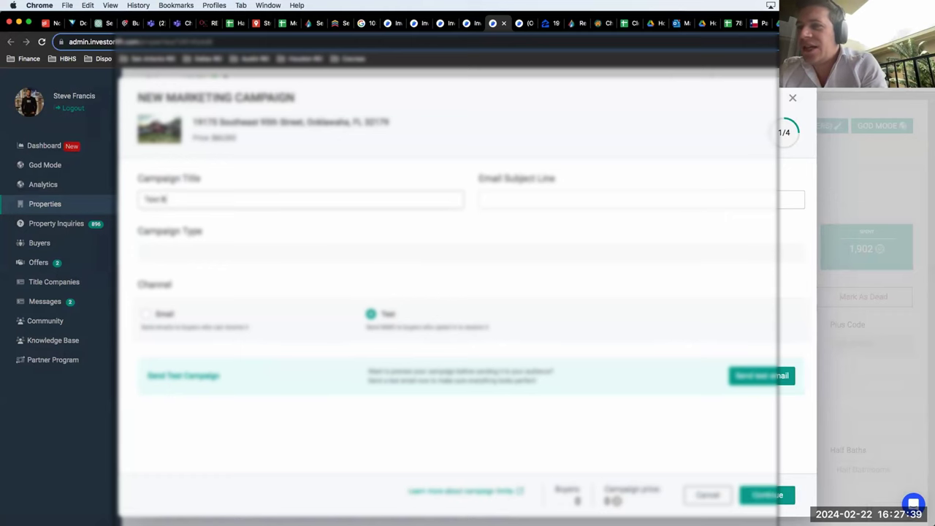
text(st Blast 2)
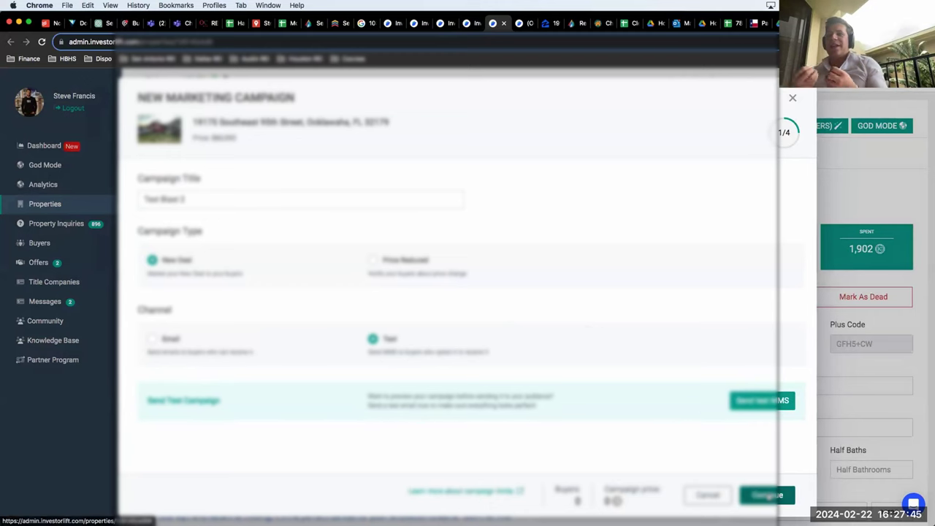
click(763, 494)
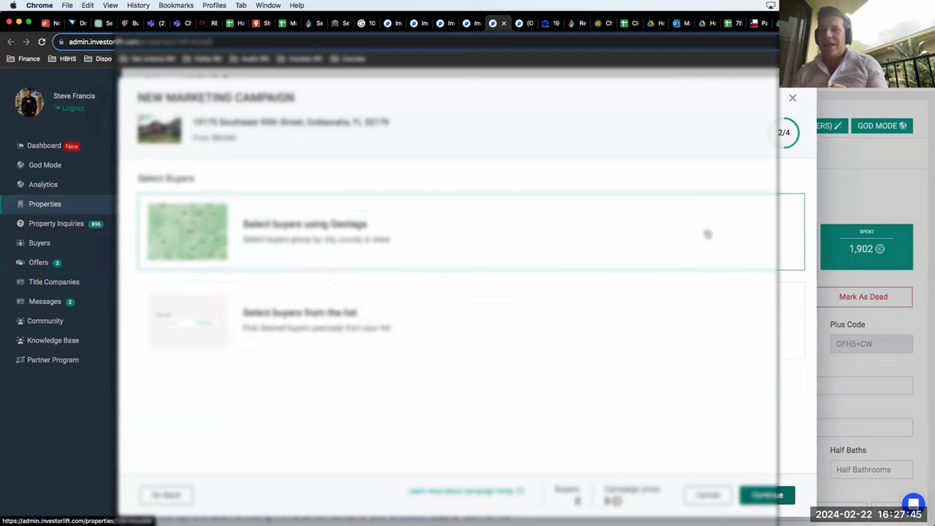
- Choose to select the campaign's buyers using geotags and continue to the geotag map
double_click(341, 234)
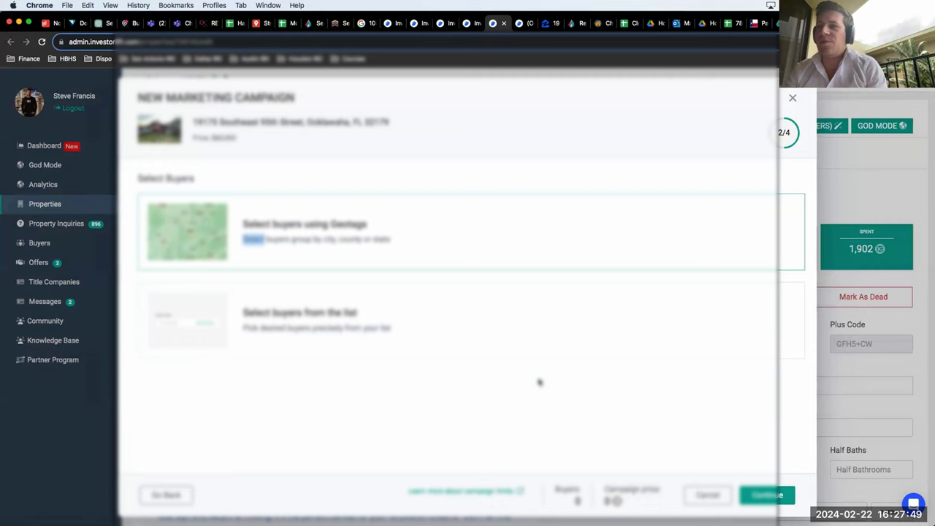
click(765, 496)
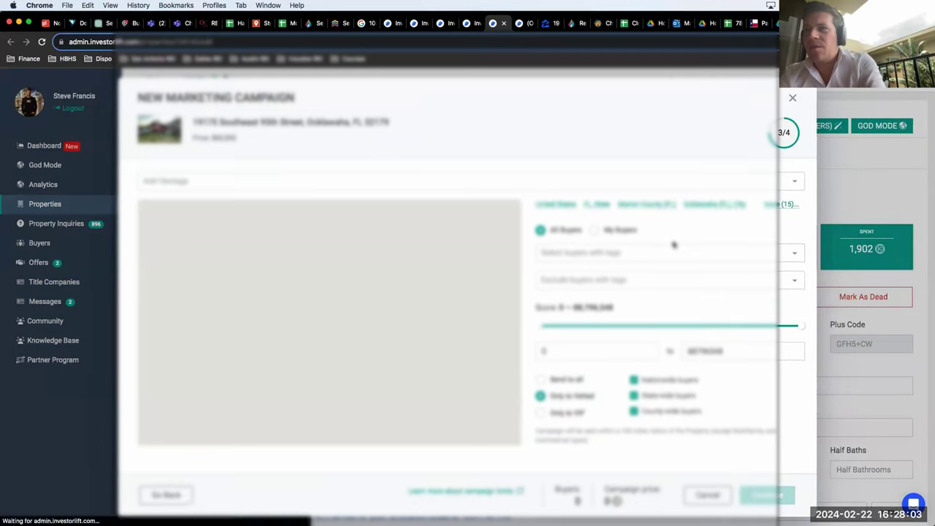
scroll(452, 380, down, 2)
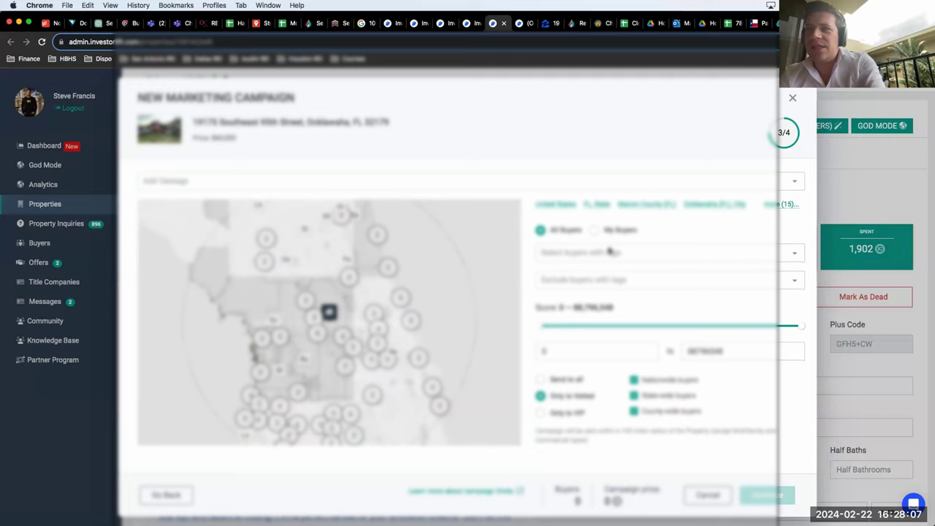
- Add geotags for Ocklawaha (FL) city and Marion, Lake, Sumter and Volusia counties to the campaign's buyer selection
click(709, 203)
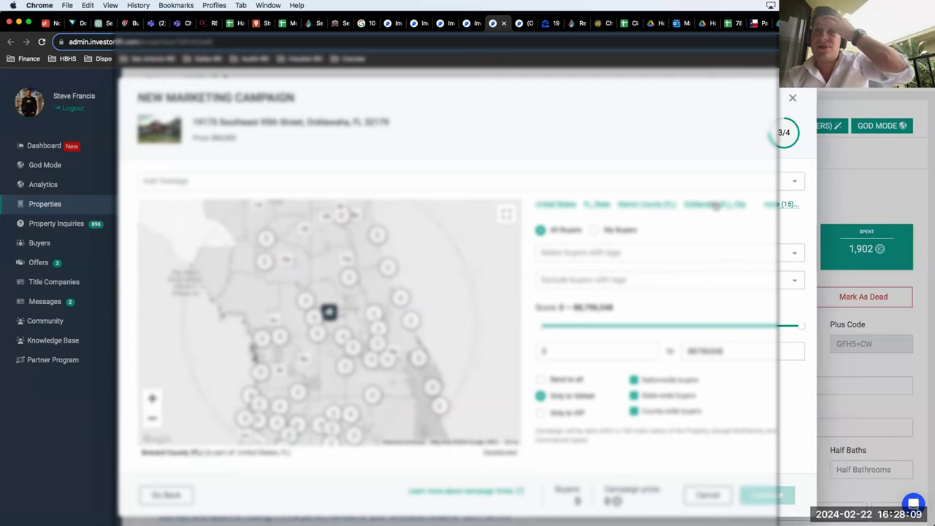
click(648, 204)
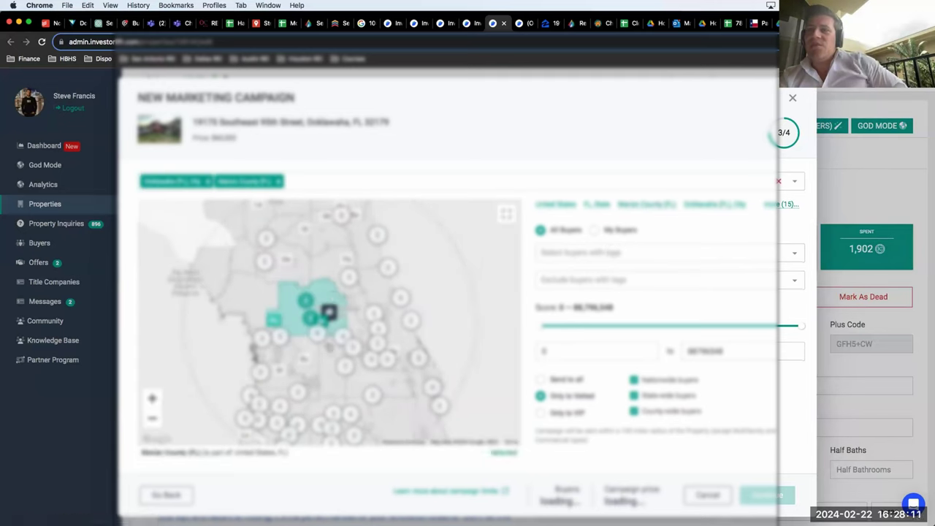
click(326, 345)
click(303, 362)
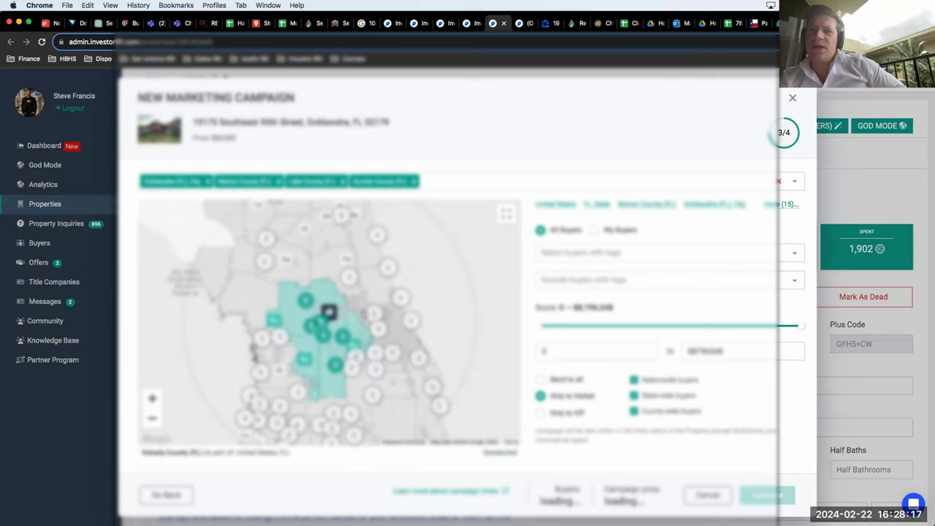
click(380, 321)
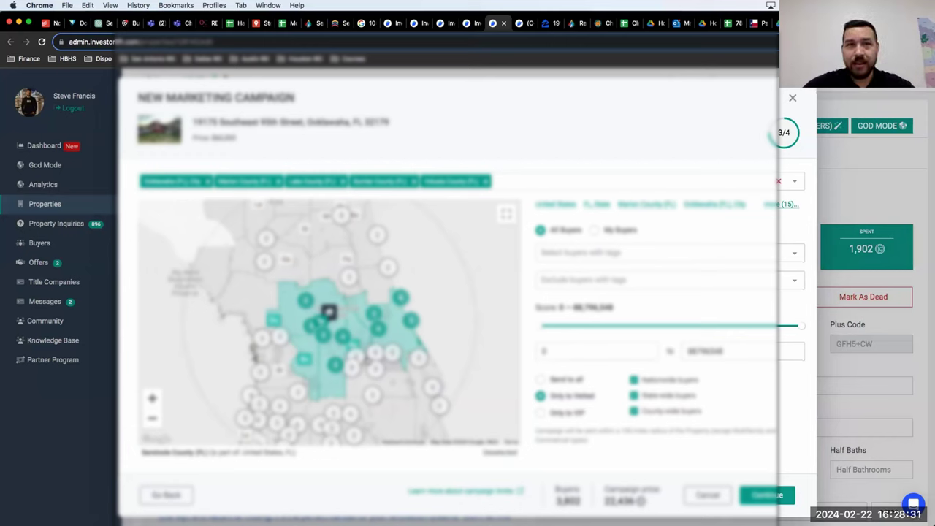
- Add the Seminole County geotag and look over the neighbouring counties on the map, including Orange and Citrus
click(367, 373)
scroll(367, 373, up, 5)
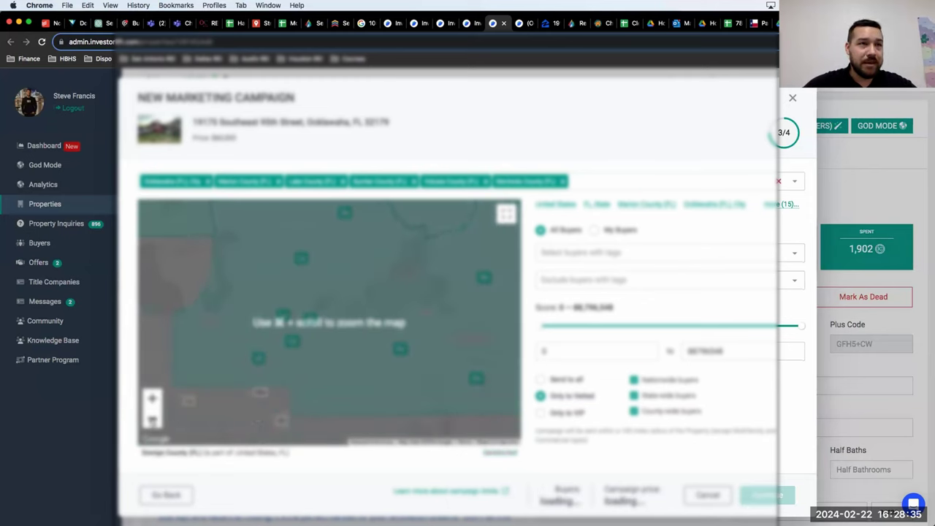
scroll(301, 358, down, 3)
scroll(300, 357, down, 3)
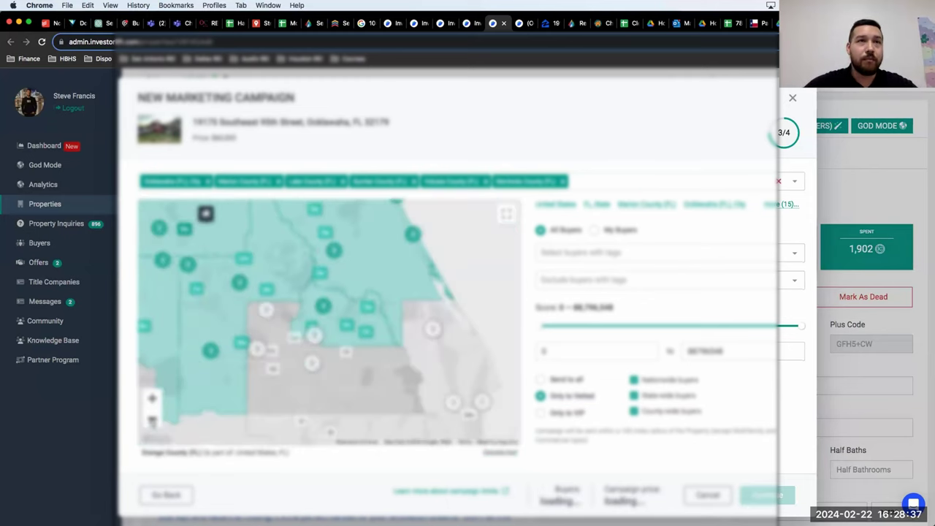
drag(300, 357, 370, 383)
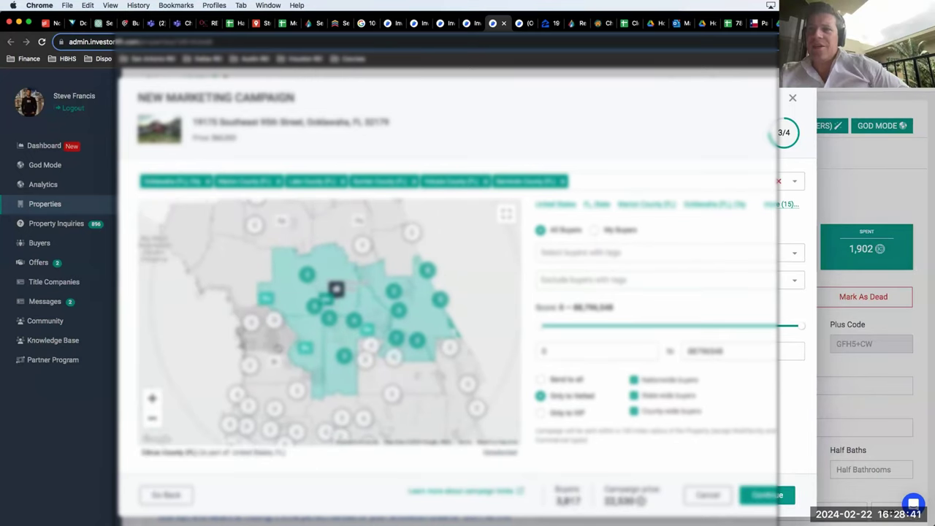
scroll(514, 206, up, 5)
scroll(514, 207, up, 3)
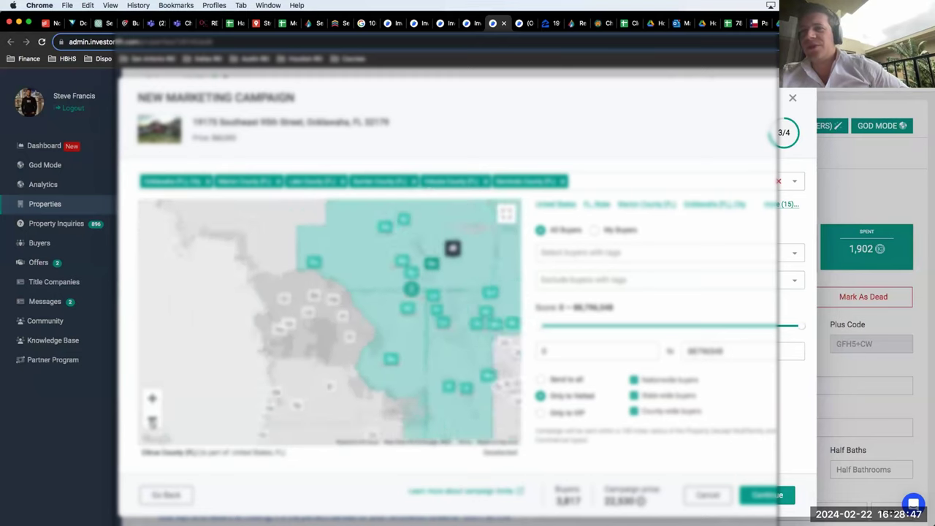
- Exclude buyers with the Wholesaler tag from the campaign
click(598, 279)
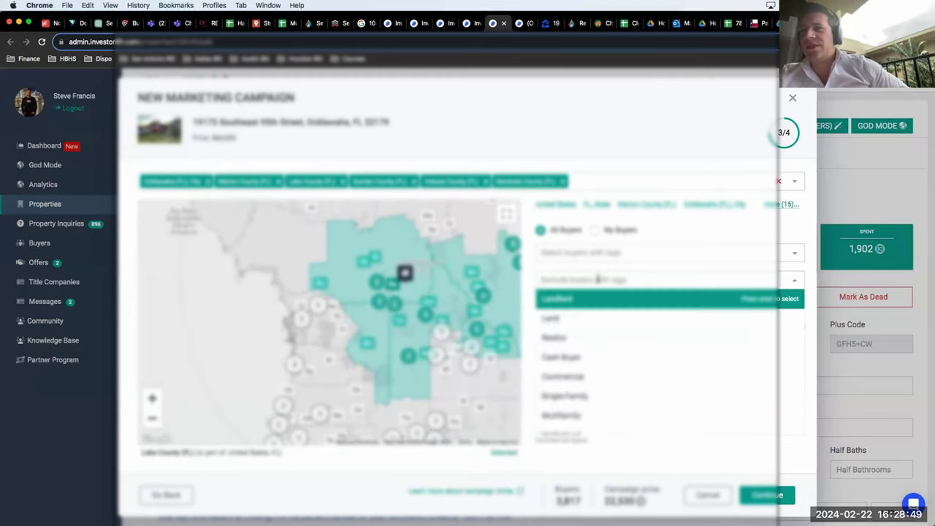
text(whole)
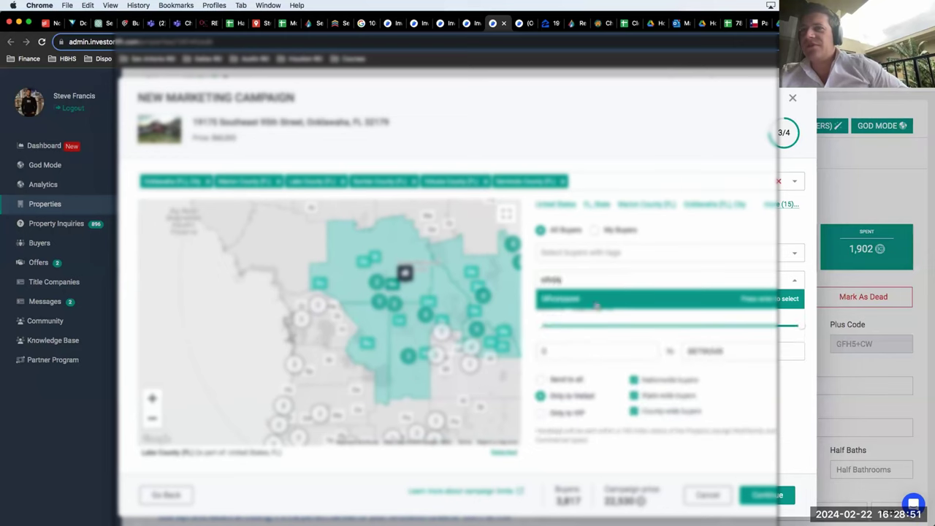
key(Return)
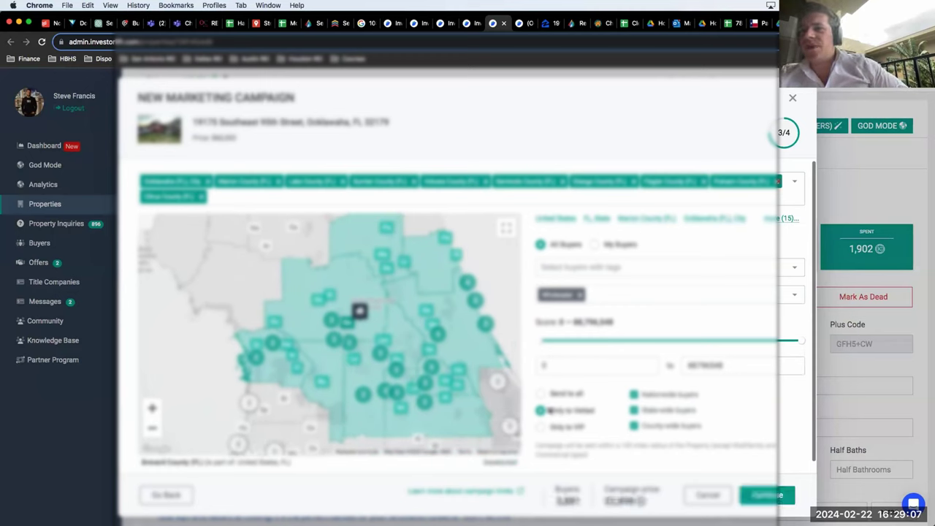
- Leave nationwide buyers out, keep state-wide and county-wide buyers included, and limit sending to vetted buyers only
click(636, 394)
click(633, 411)
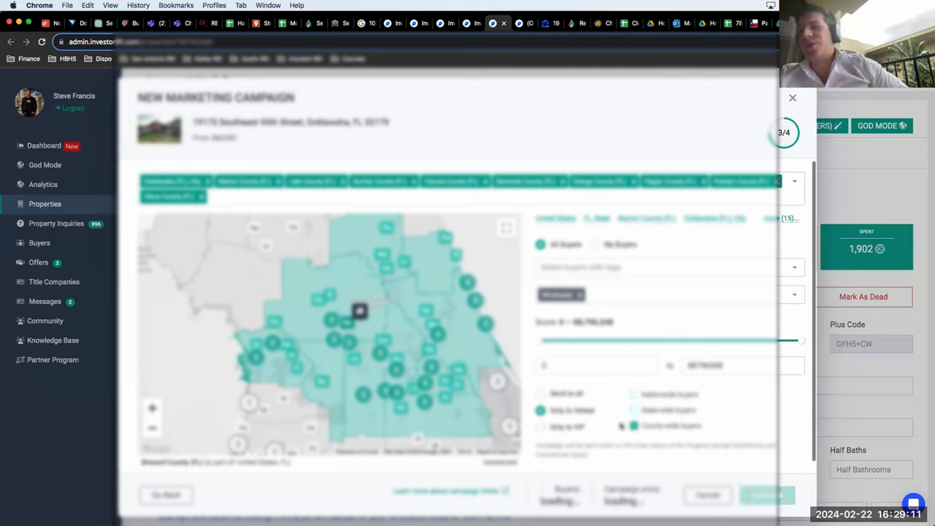
click(634, 410)
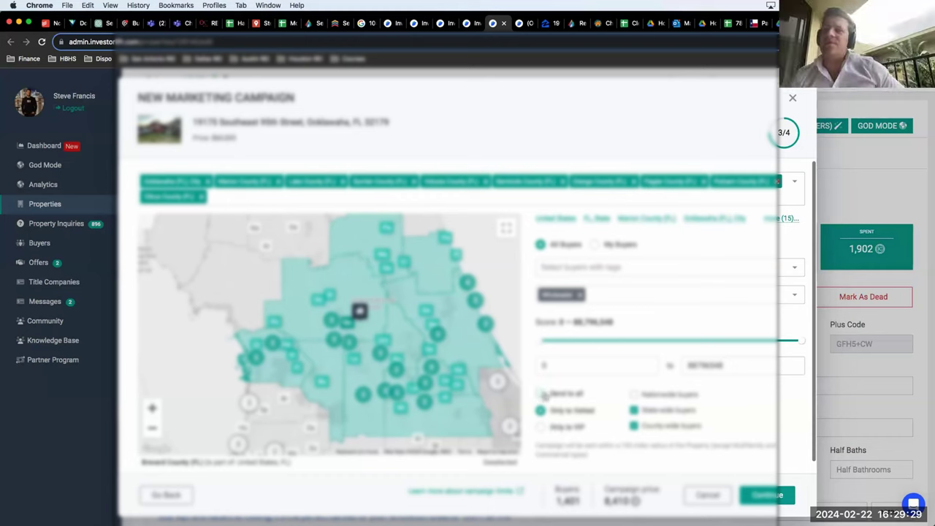
click(542, 410)
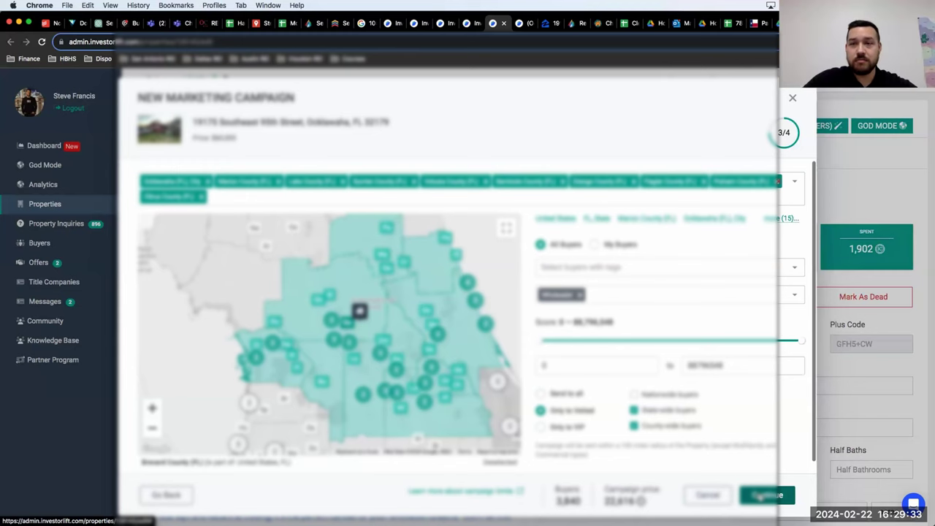
- Continue to the summary, create the campaign with an immediate start, and briefly view the Test Blast 2 campaign's details
click(760, 495)
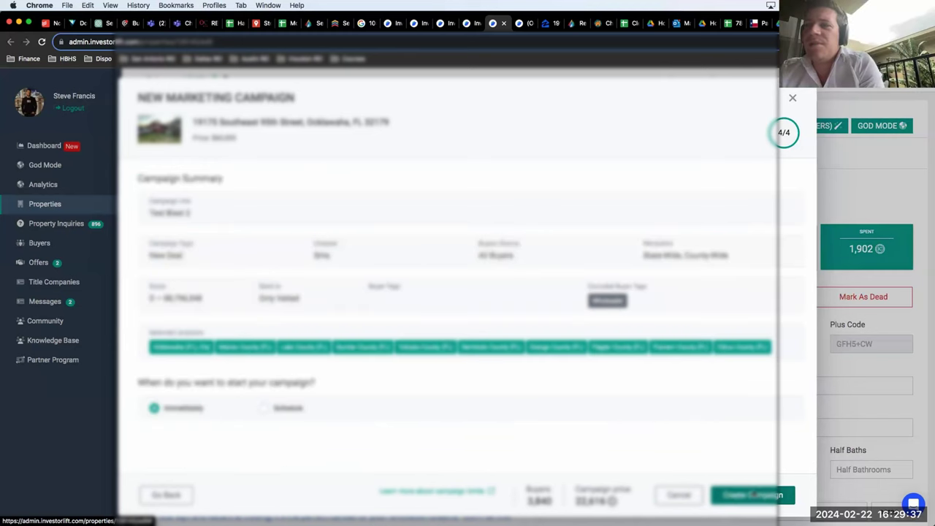
click(753, 495)
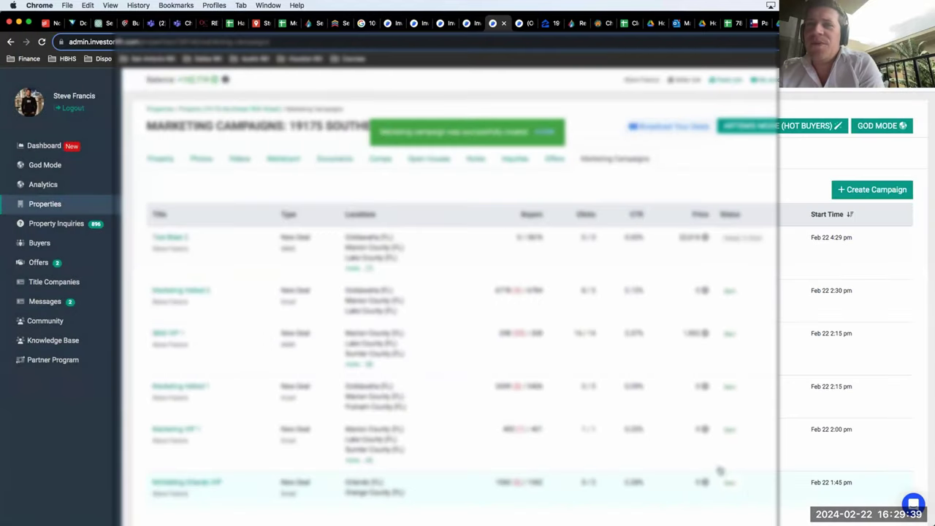
click(516, 237)
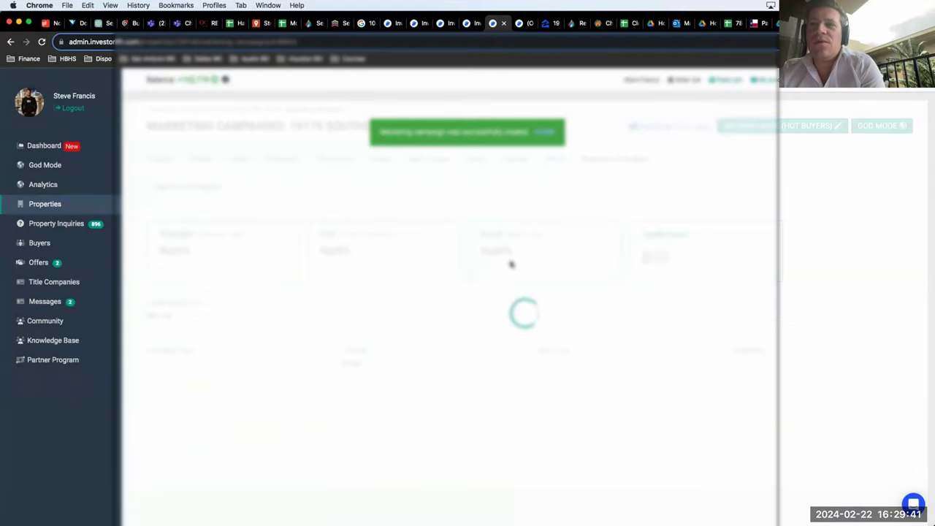
key(super+bracketleft)
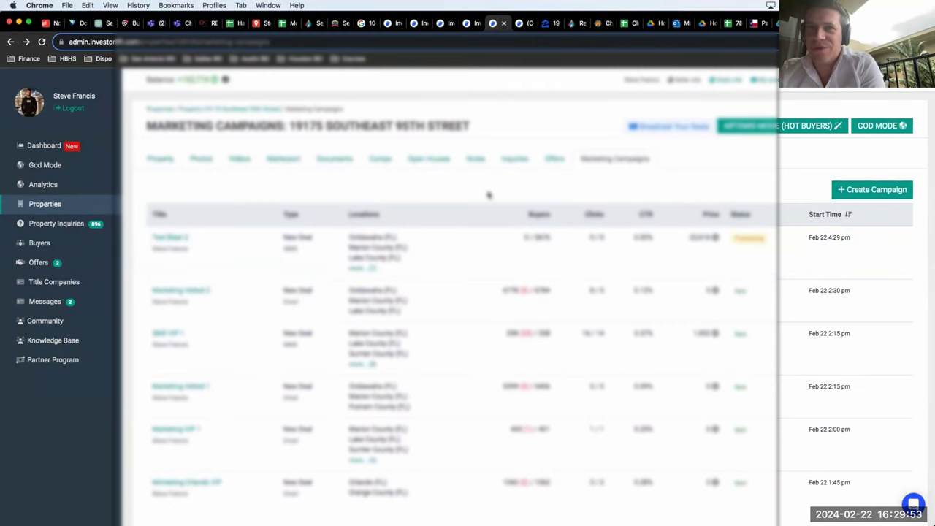
- Review the property's marketing metrics, its list of marketing campaigns and its inquiries
click(166, 161)
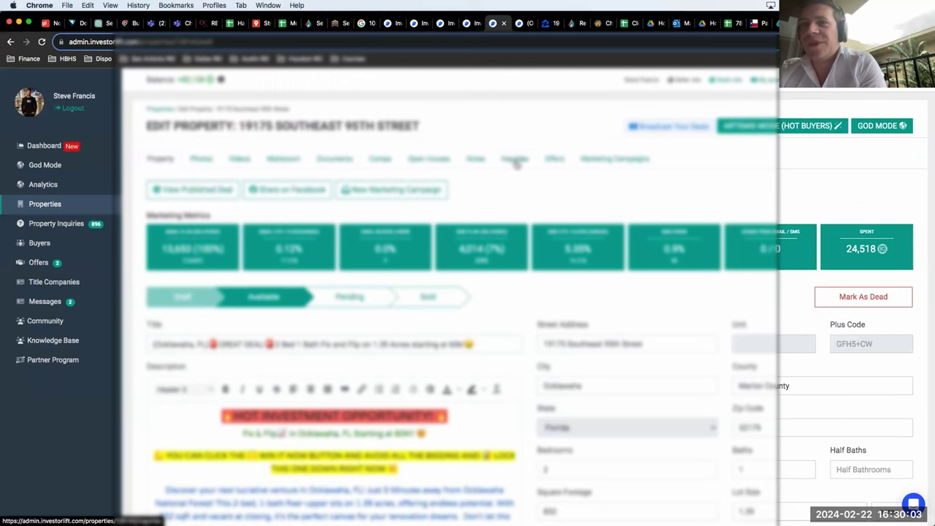
click(589, 159)
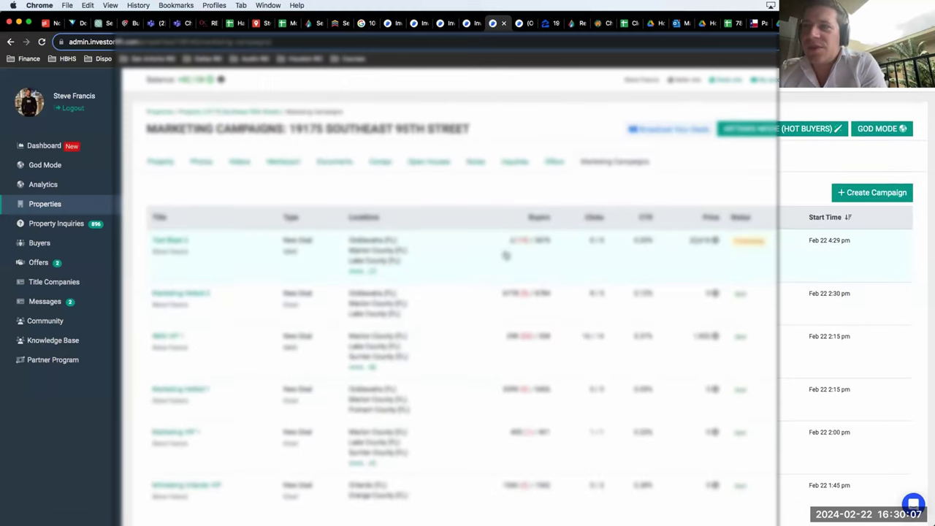
scroll(506, 256, down, 1)
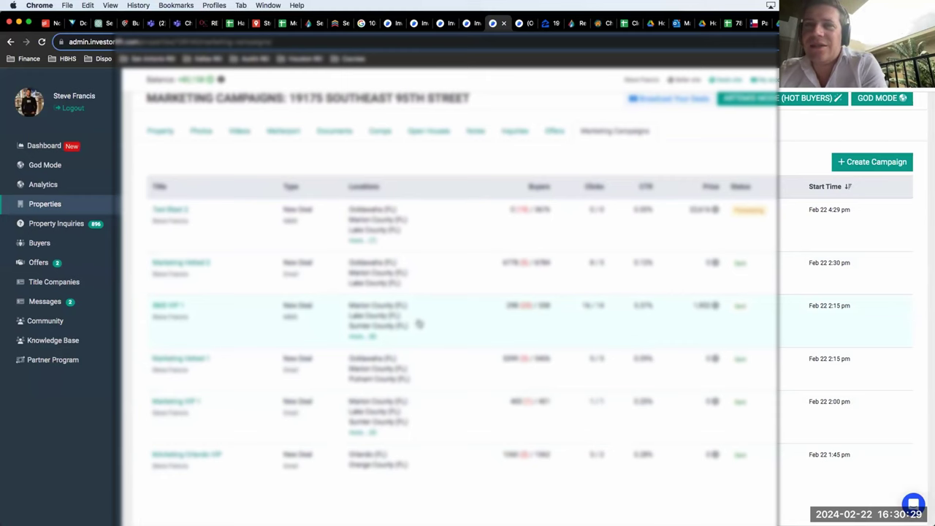
scroll(419, 324, up, 1)
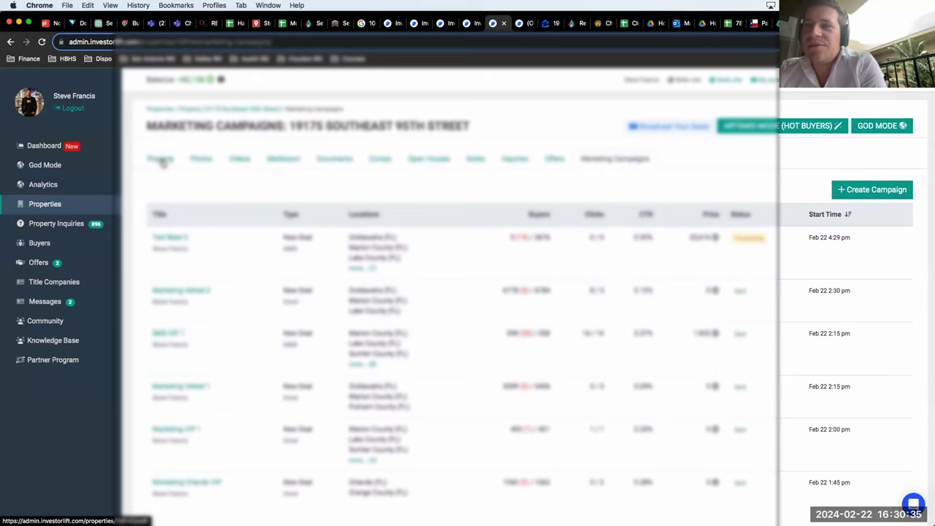
scroll(200, 311, down, 1)
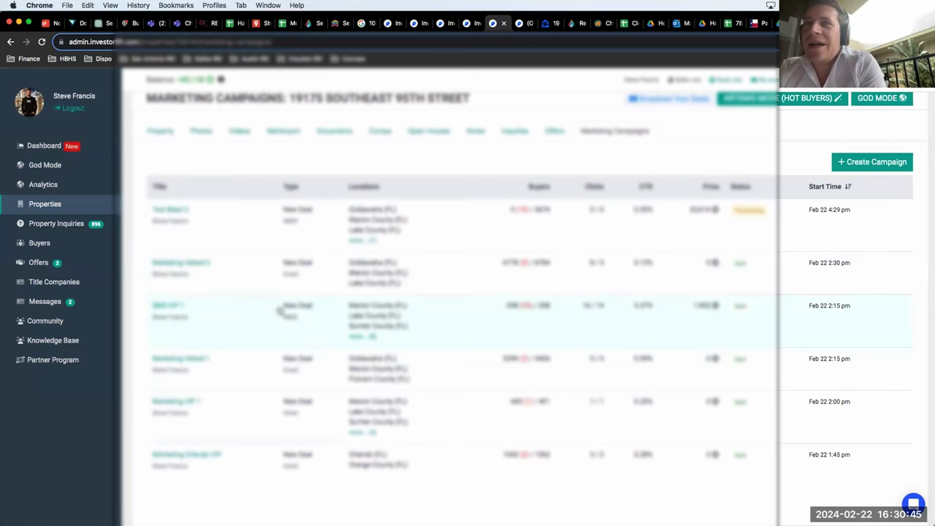
scroll(156, 124, up, 1)
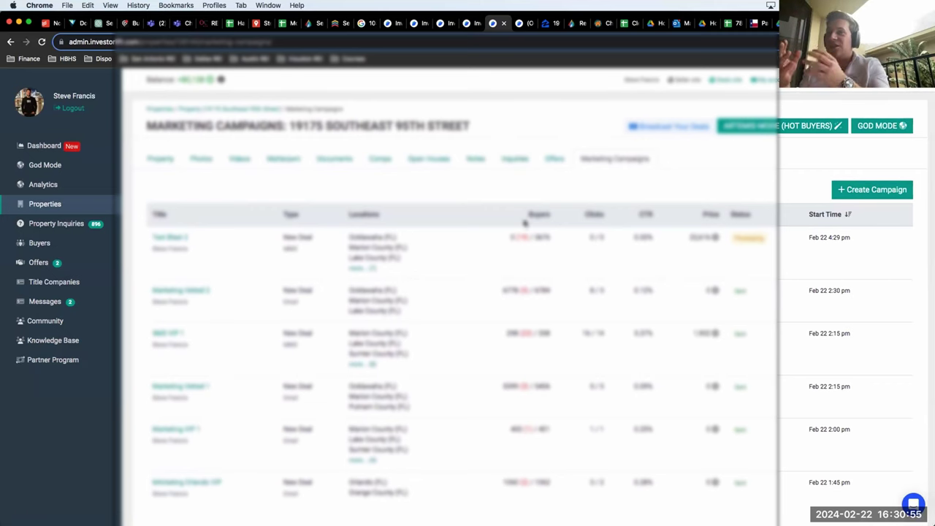
click(508, 158)
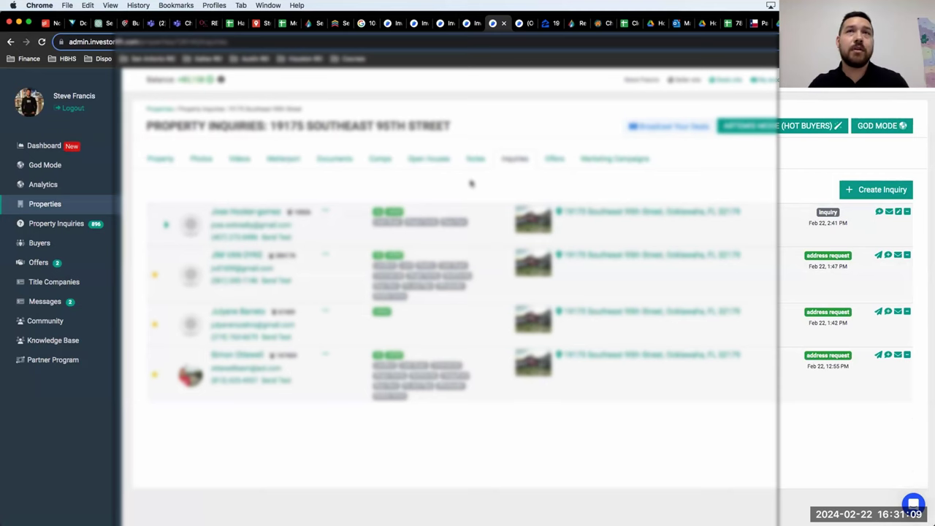
- Open the property's hot buyers and look through the map and the buyers ranked by actions score
click(752, 126)
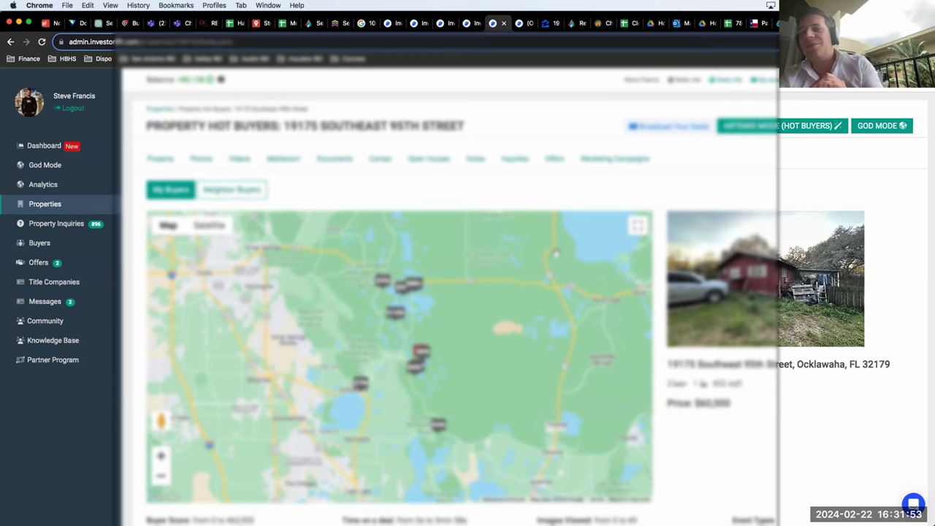
scroll(764, 441, down, 2)
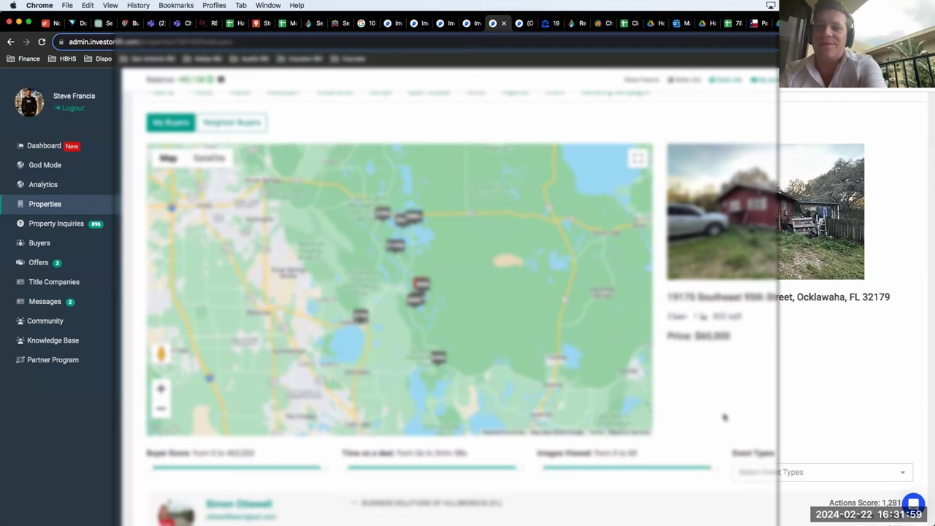
scroll(725, 417, down, 12)
scroll(725, 417, up, 5)
scroll(725, 417, down, 5)
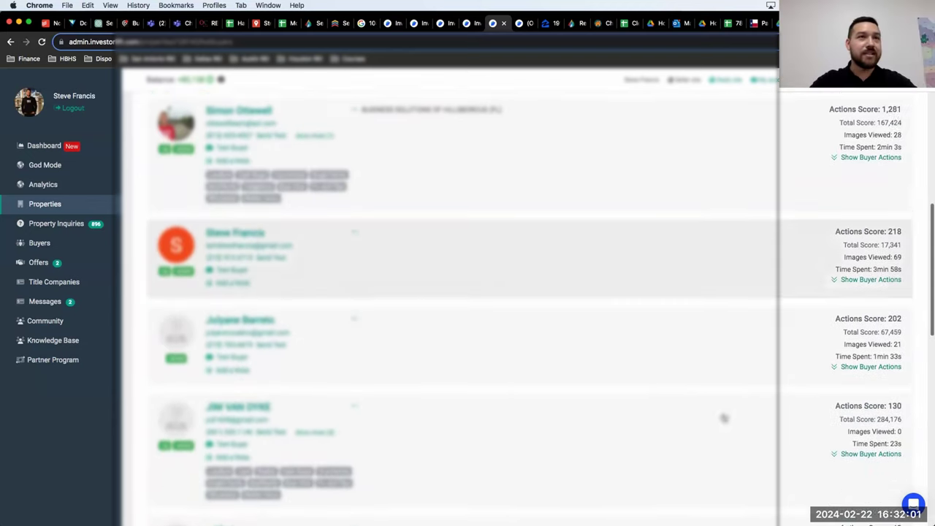
scroll(724, 272, up, 9)
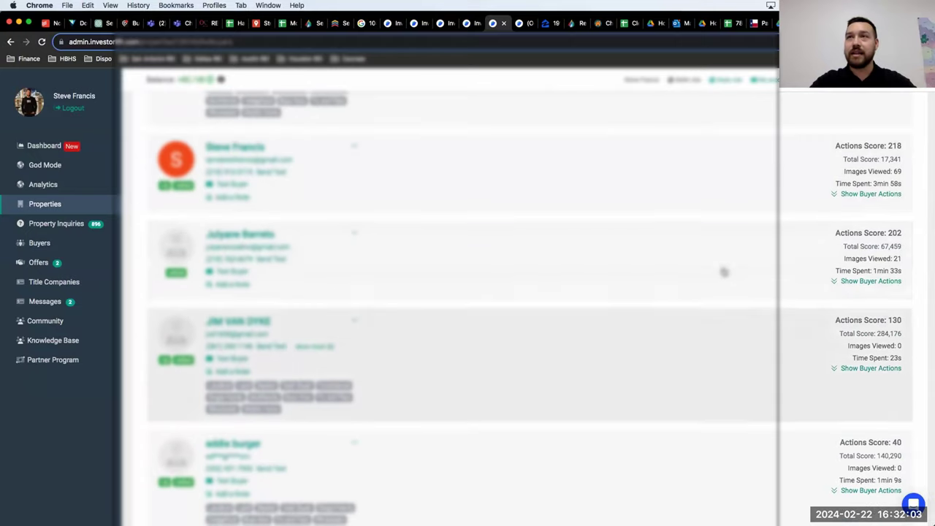
scroll(653, 308, up, 2)
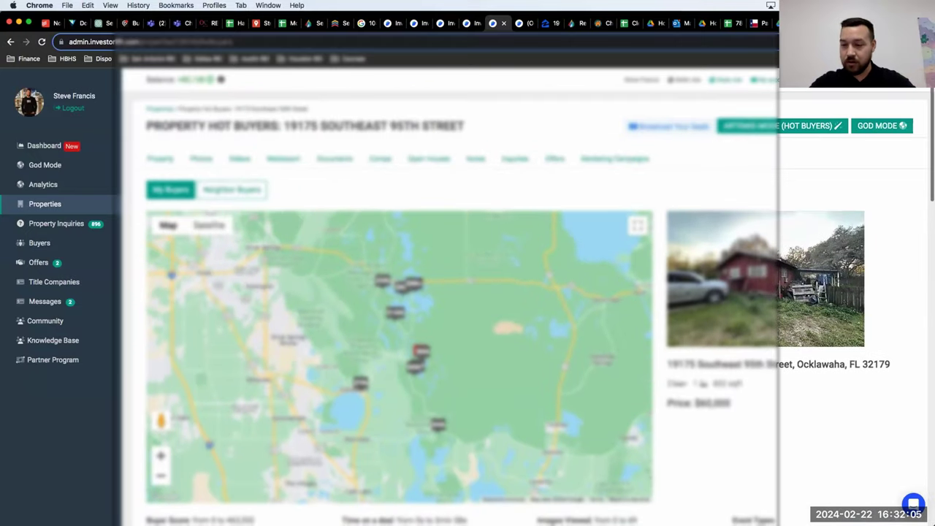
scroll(653, 308, down, 2)
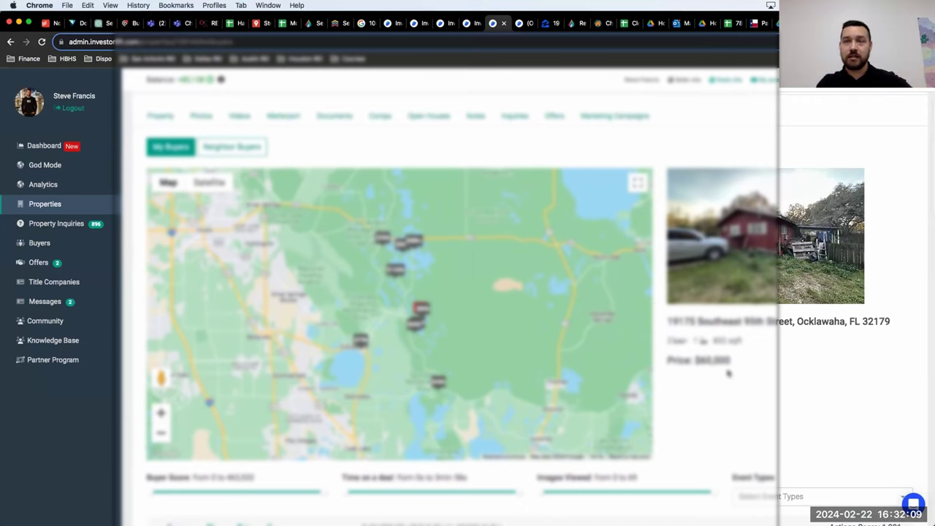
scroll(727, 372, down, 3)
scroll(726, 372, down, 7)
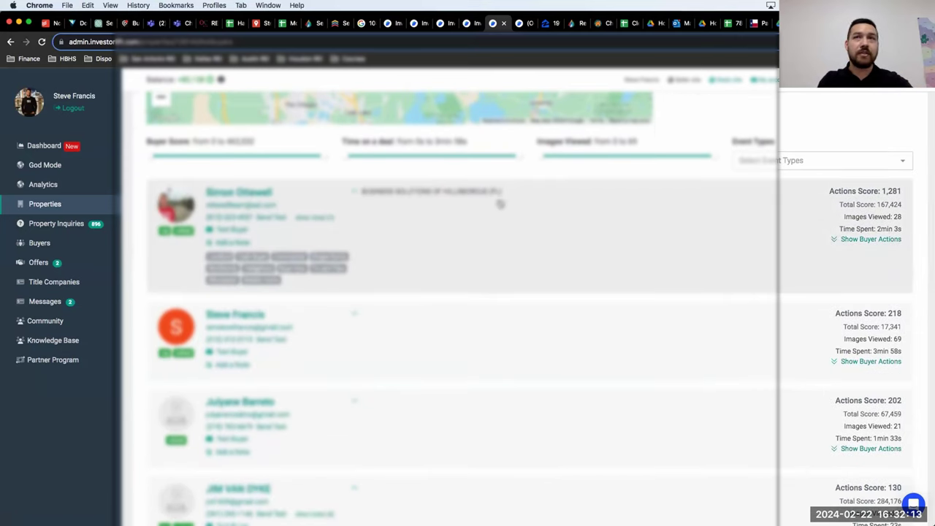
- Show the buyer actions behind the top-ranked hot buyer's actions score and examine the scored events
drag(902, 192, 884, 192)
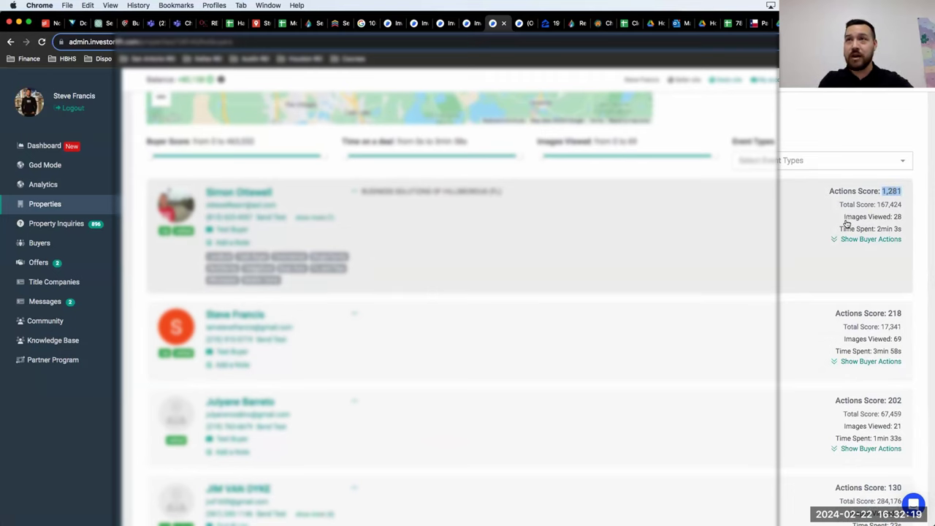
click(857, 239)
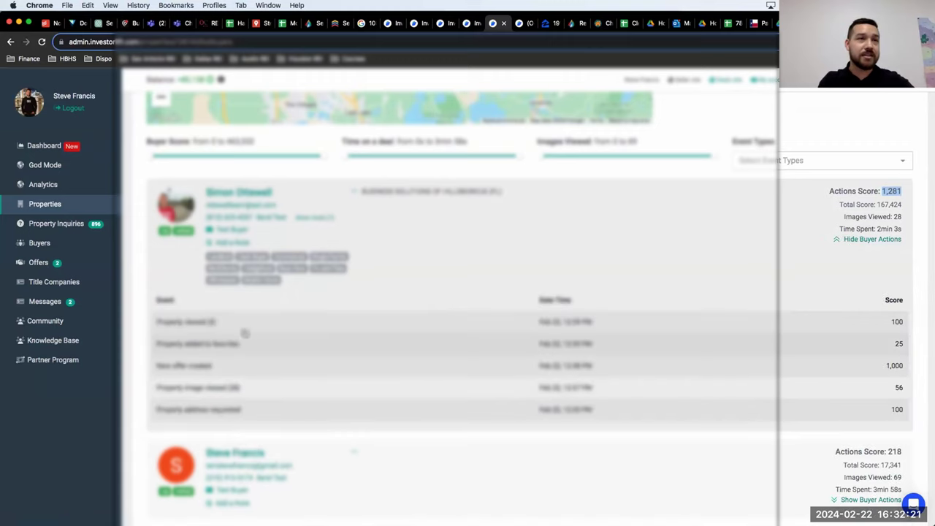
scroll(228, 335, down, 1)
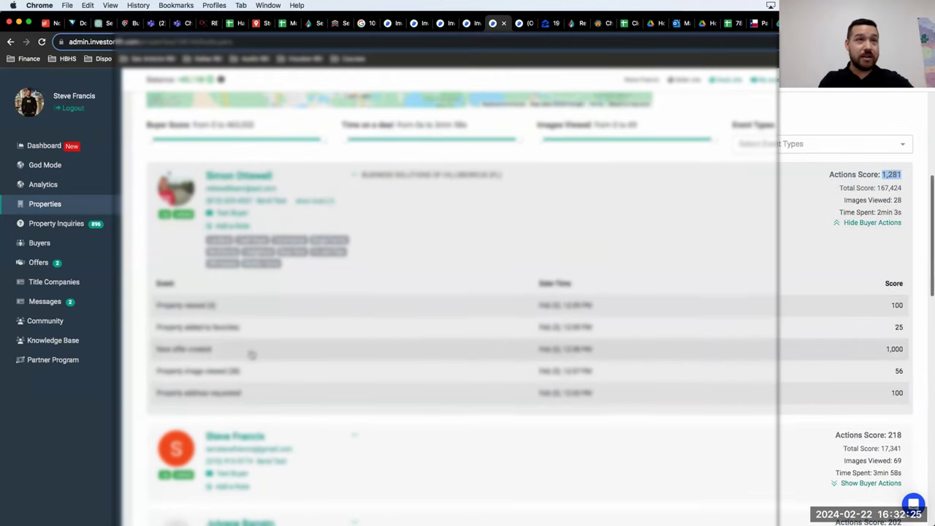
- Look over the remaining hot buyers, open the property's offers and check the price of the submitted cash offer
scroll(253, 350, down, 3)
scroll(268, 294, down, 3)
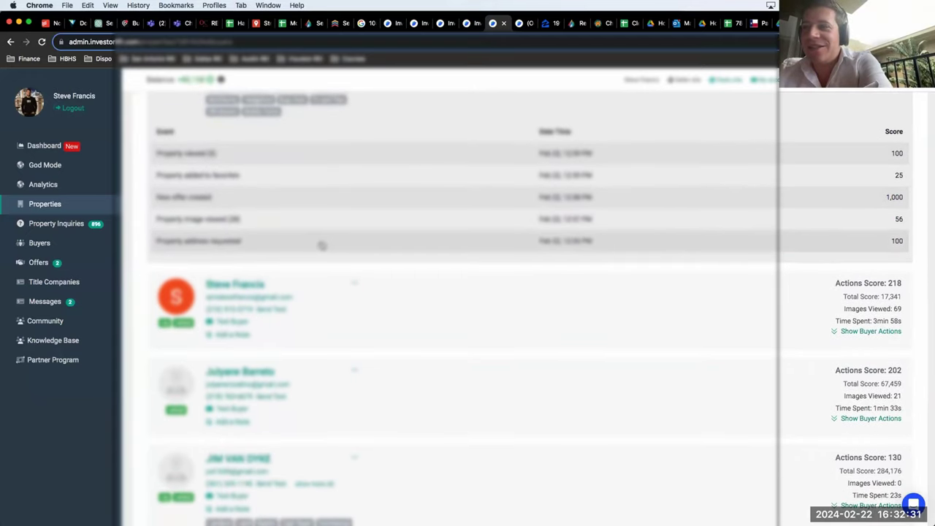
scroll(322, 246, up, 6)
scroll(322, 246, up, 10)
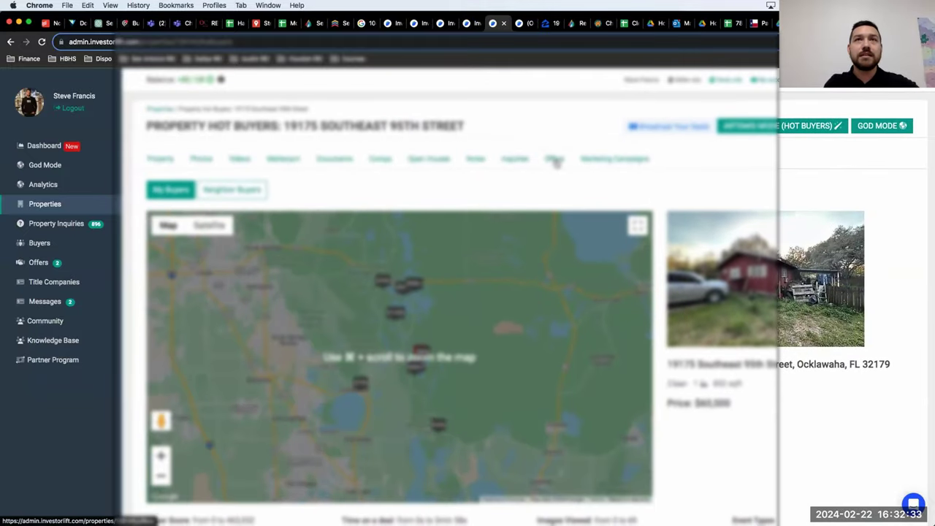
click(553, 161)
drag(598, 239, 575, 239)
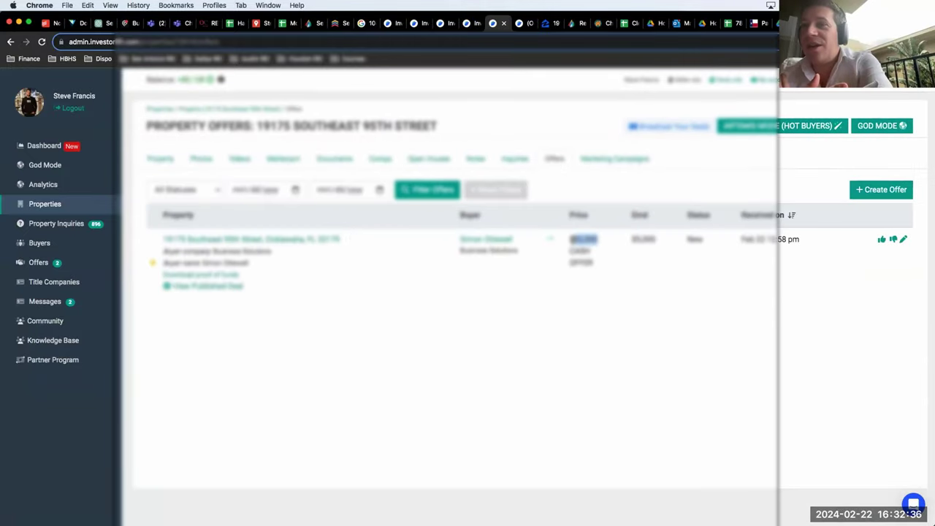
click(541, 359)
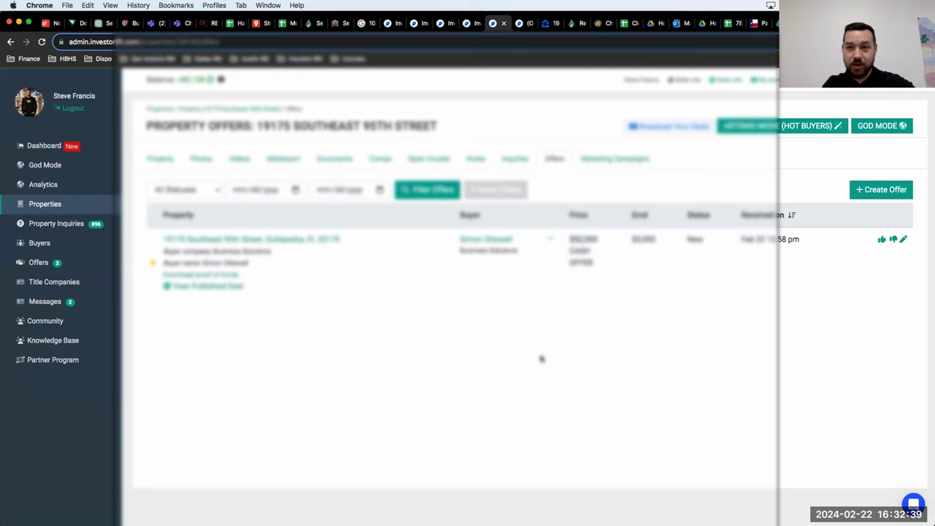
- Open the property's inquiries and look through the listed inquiries and address requests
click(518, 164)
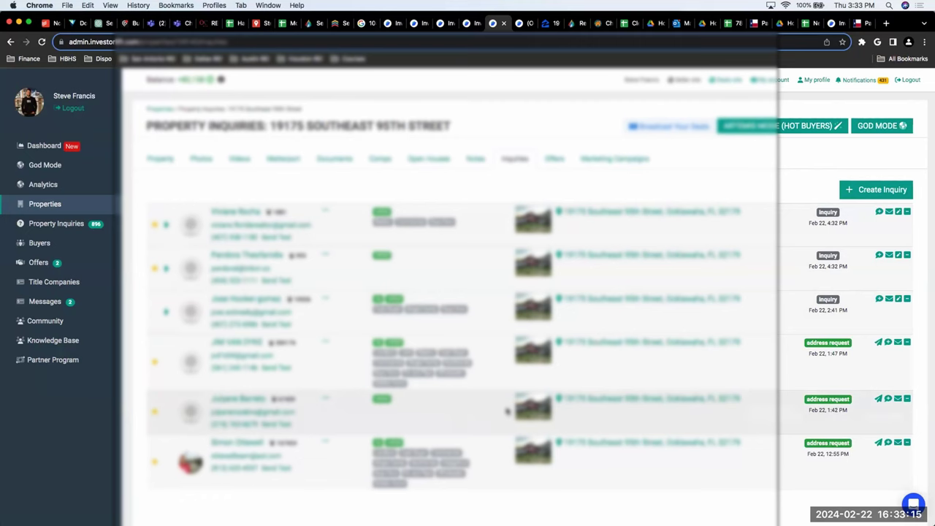
scroll(491, 241, up, 1)
scroll(495, 189, down, 1)
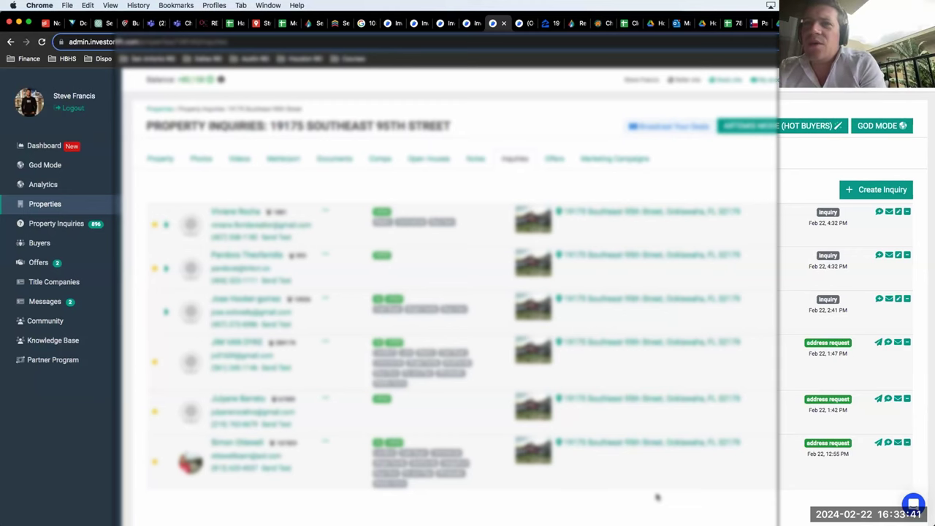
- Open the property's main details and review its description, comps, asking price and purchase price
click(165, 159)
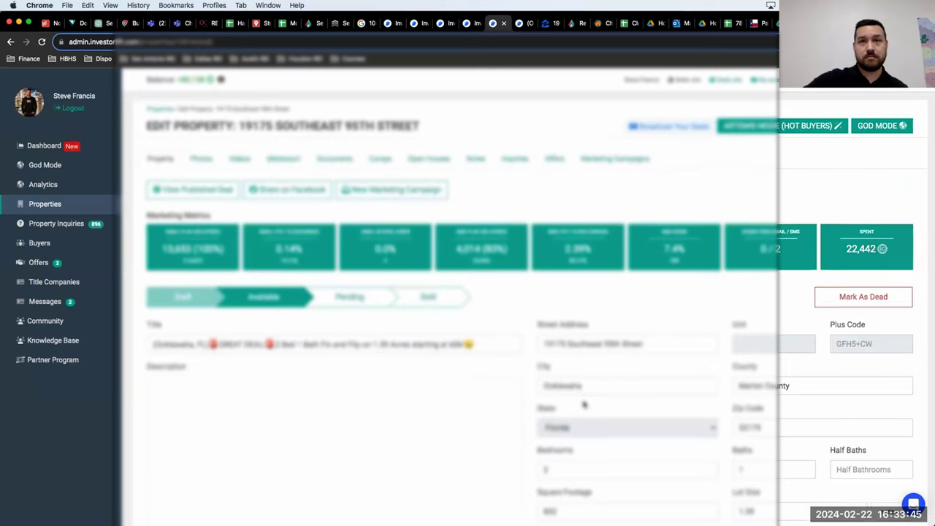
scroll(583, 380, down, 5)
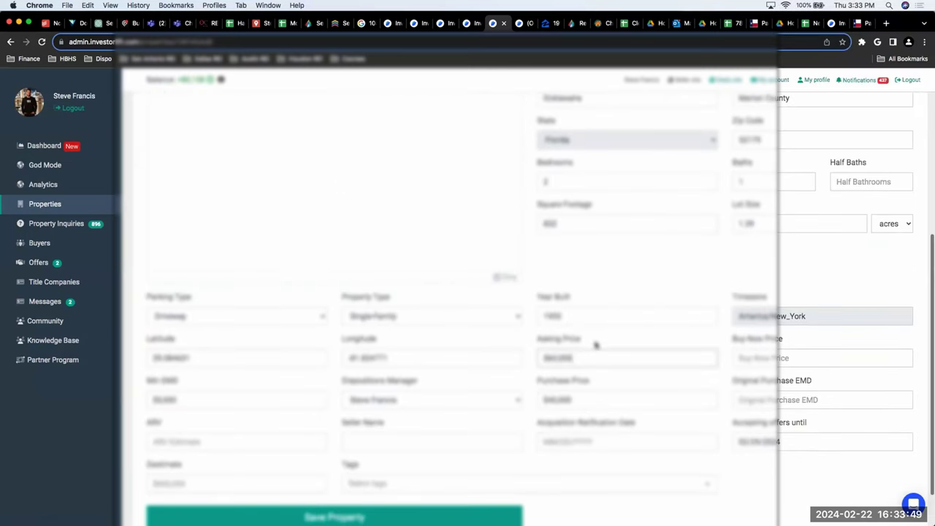
scroll(587, 370, up, 2)
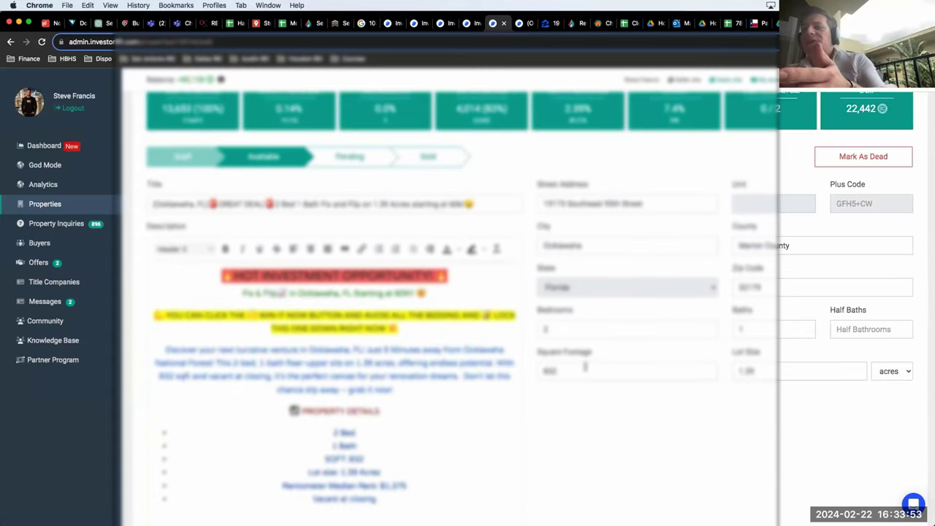
scroll(584, 367, down, 5)
scroll(585, 374, down, 4)
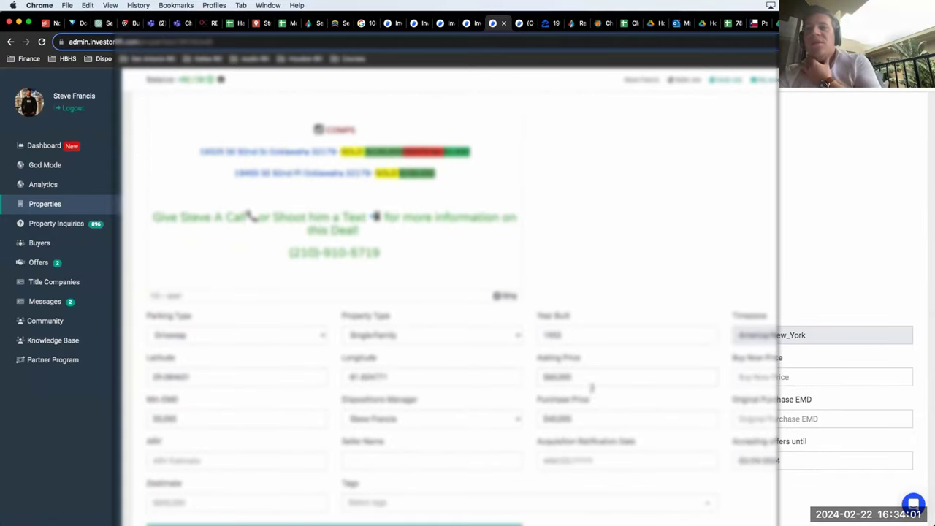
scroll(594, 387, up, 10)
scroll(603, 276, down, 10)
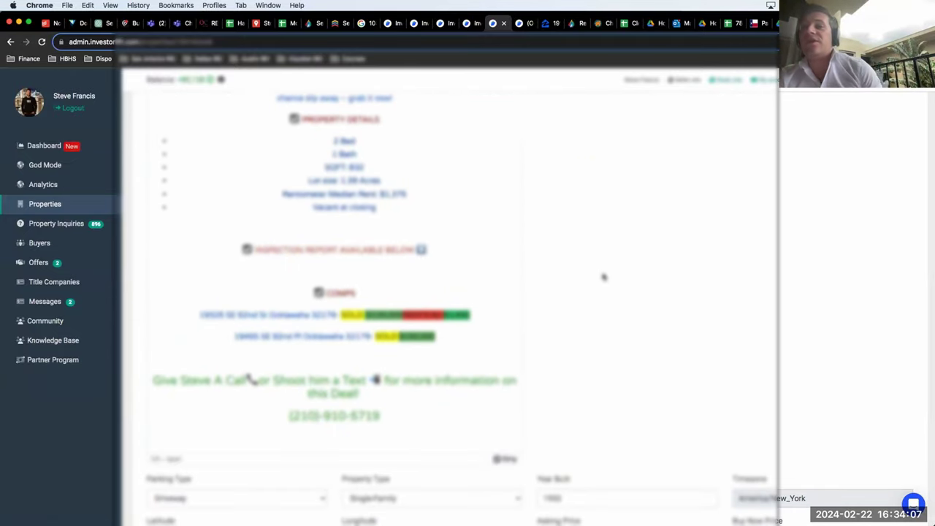
scroll(604, 276, up, 1)
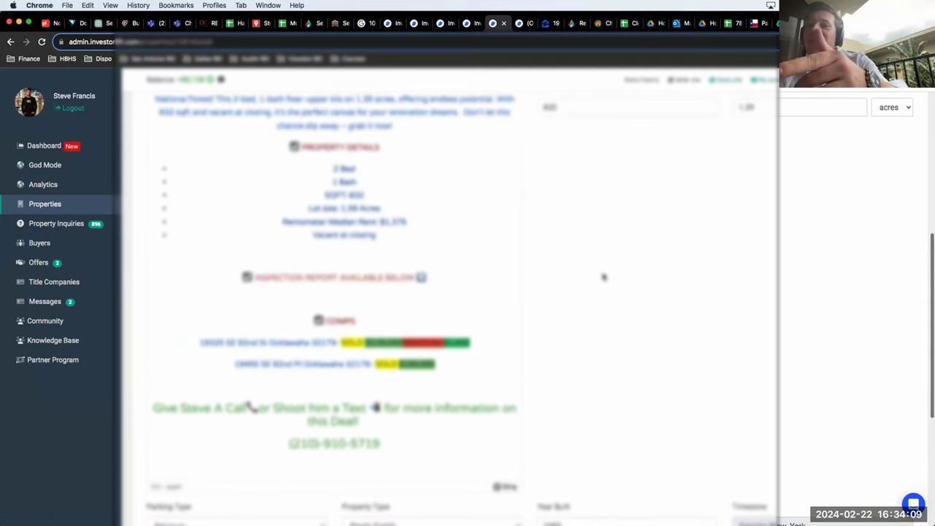
scroll(604, 276, up, 10)
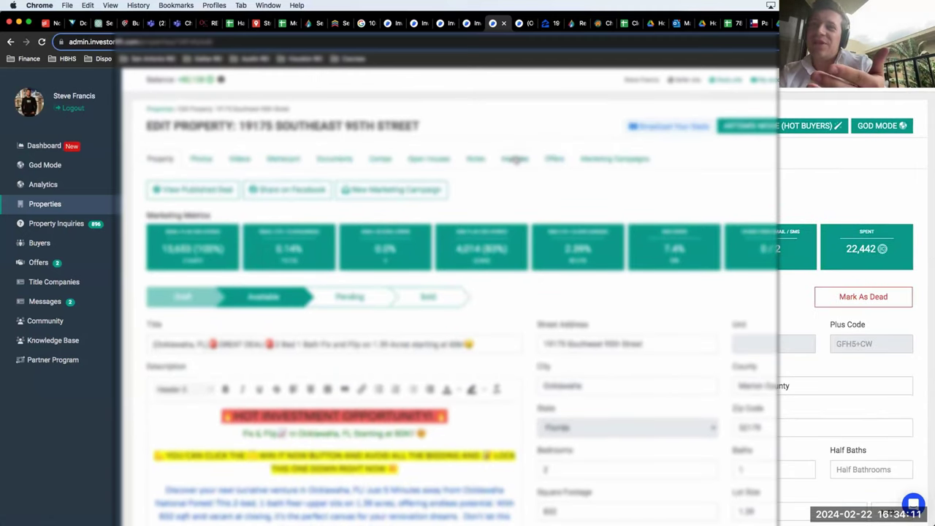
- Download the proof of funds attached to the property's offer and open the PDF
click(555, 159)
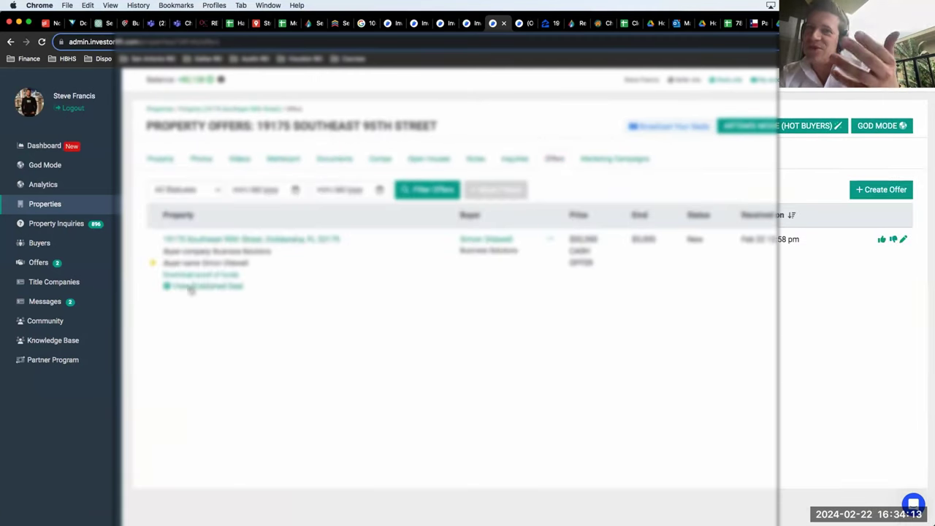
click(201, 275)
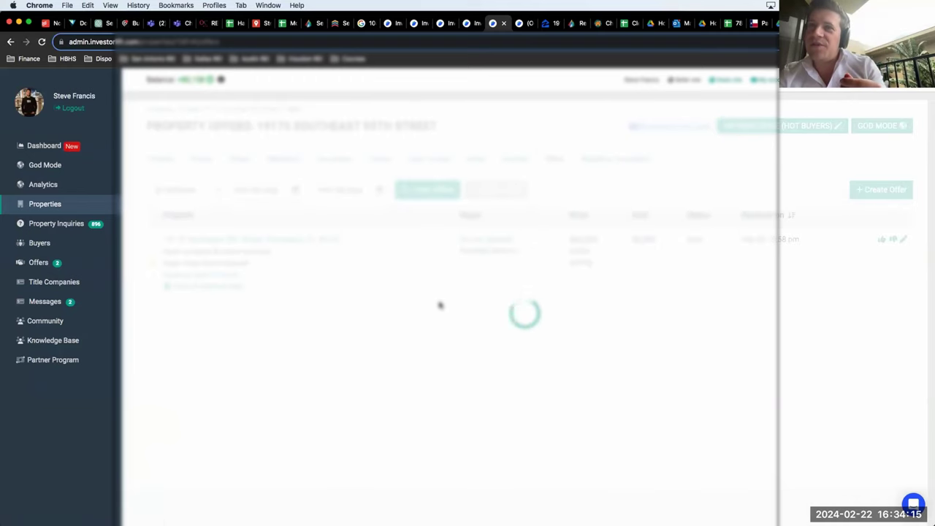
click(730, 69)
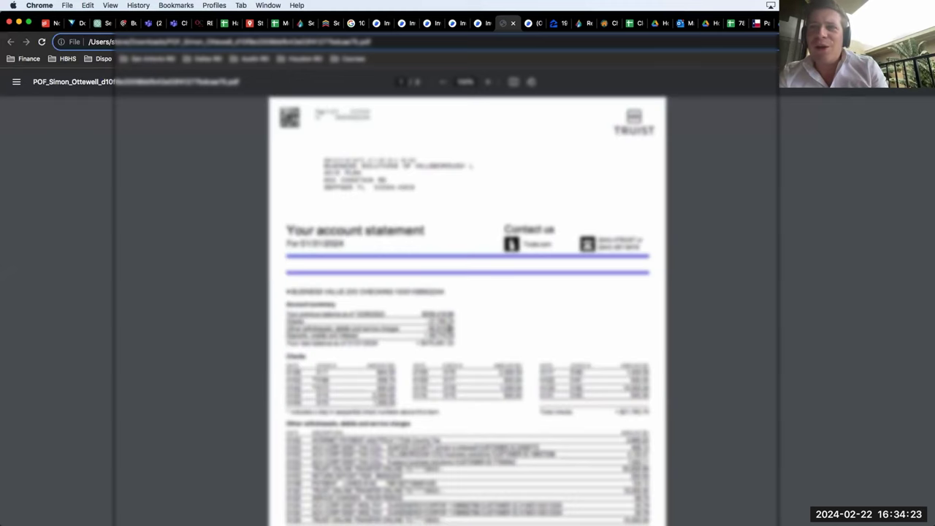
- Examine the previous and new balances and the transactions in the buyer's bank statement, and close the document
scroll(450, 329, down, 1)
scroll(452, 321, down, 1)
double_click(422, 315)
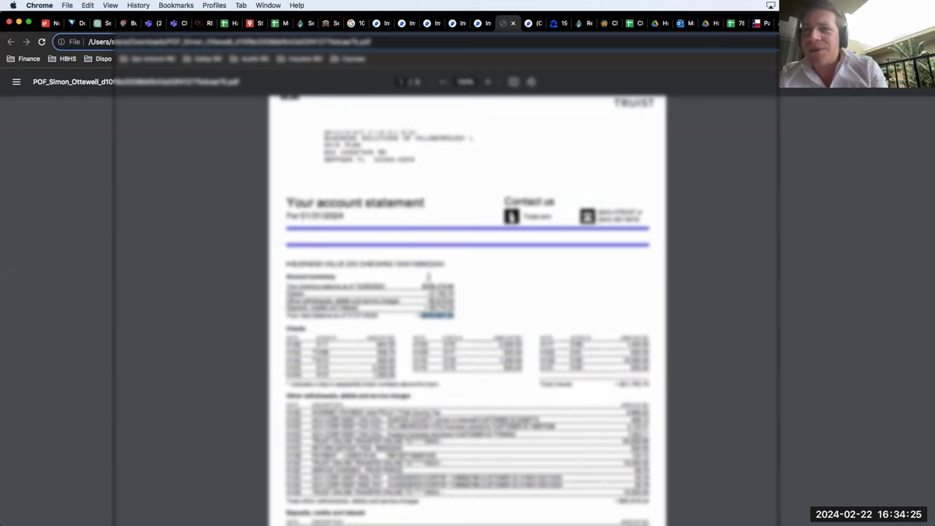
double_click(472, 287)
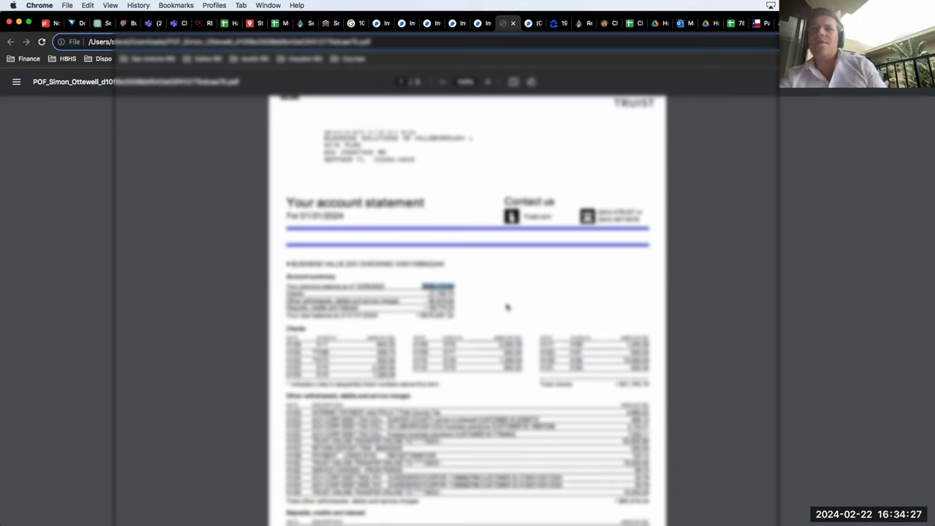
scroll(508, 308, down, 1)
scroll(508, 308, down, 1)
scroll(508, 307, up, 4)
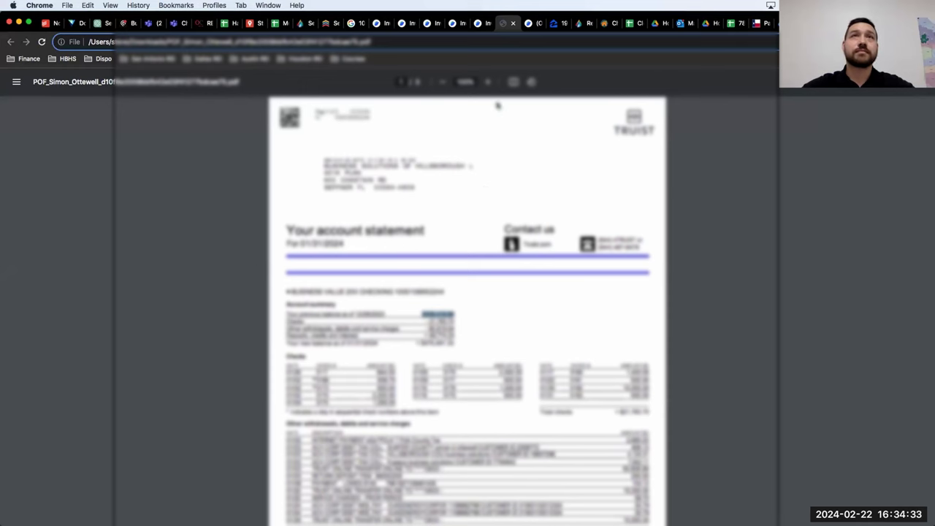
scroll(442, 239, down, 20)
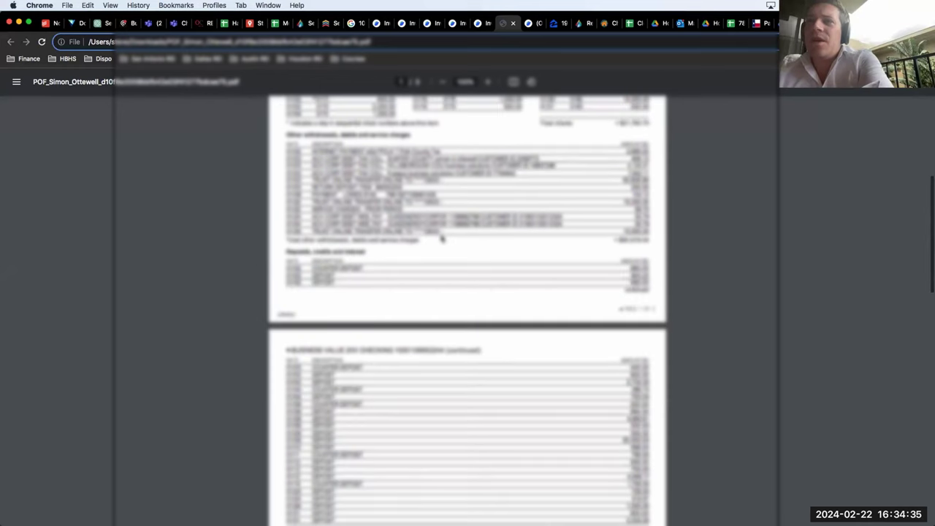
scroll(442, 239, down, 8)
scroll(468, 148, up, 8)
click(513, 23)
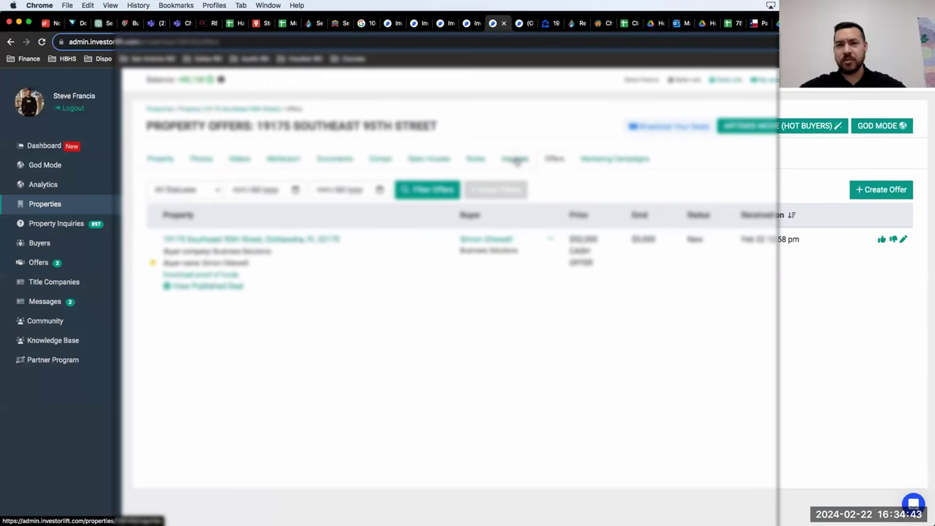
- Return to the property's inquiries and expand each inquiry row to read the buyer's message
click(516, 159)
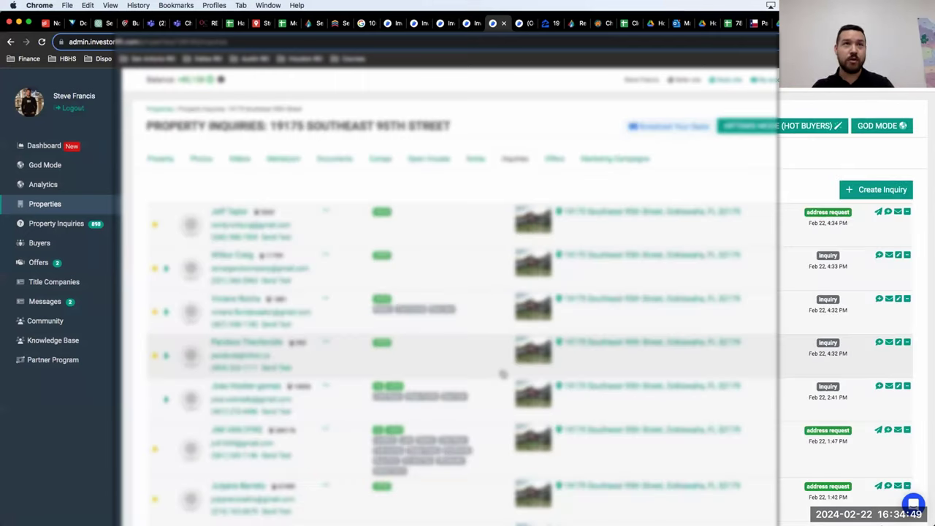
scroll(570, 329, down, 3)
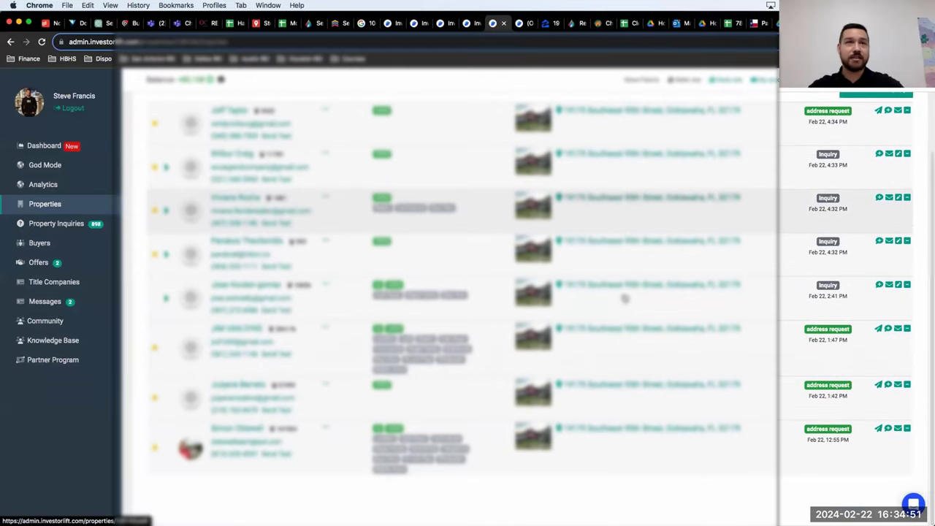
scroll(625, 298, up, 3)
click(169, 269)
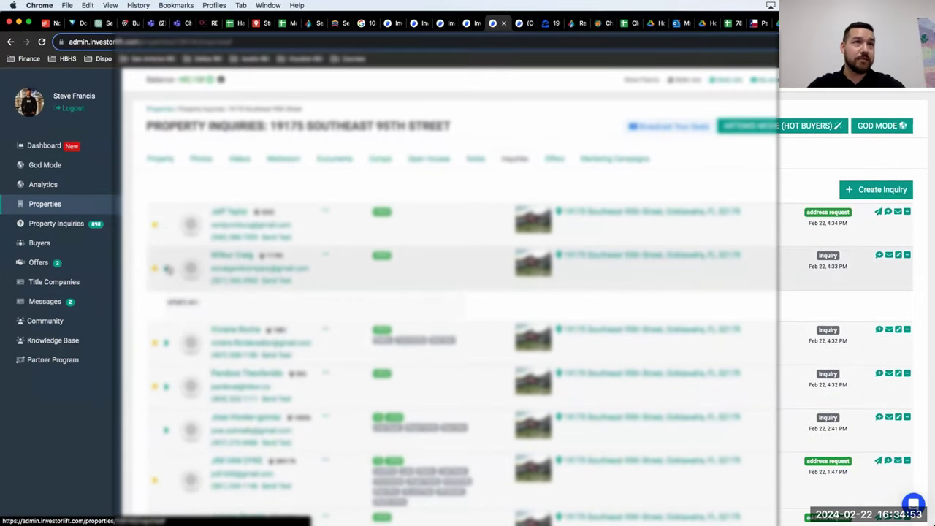
click(169, 343)
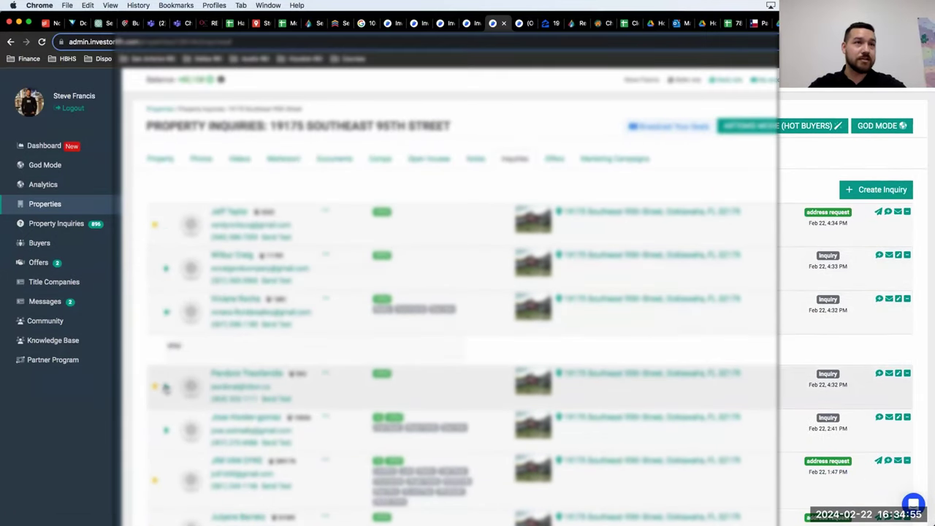
click(166, 388)
click(167, 428)
scroll(231, 350, down, 1)
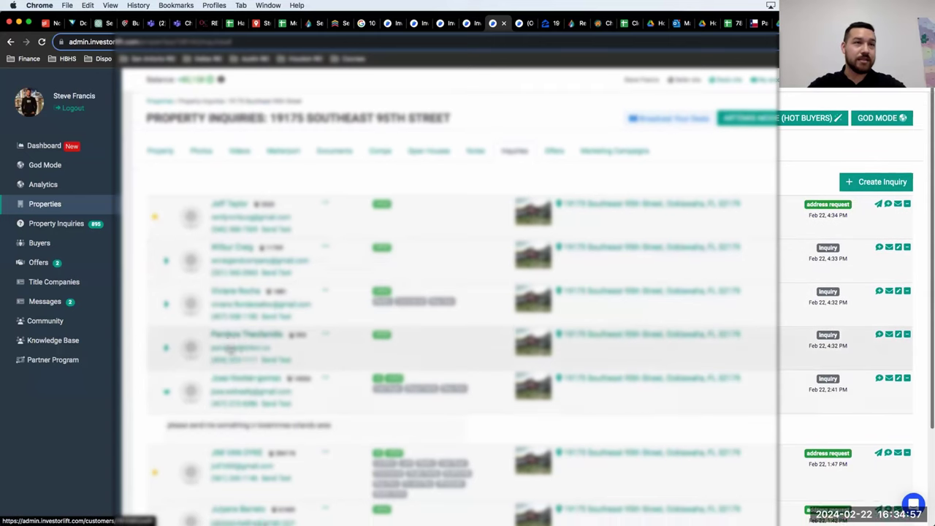
scroll(230, 349, down, 1)
click(167, 346)
scroll(170, 306, up, 1)
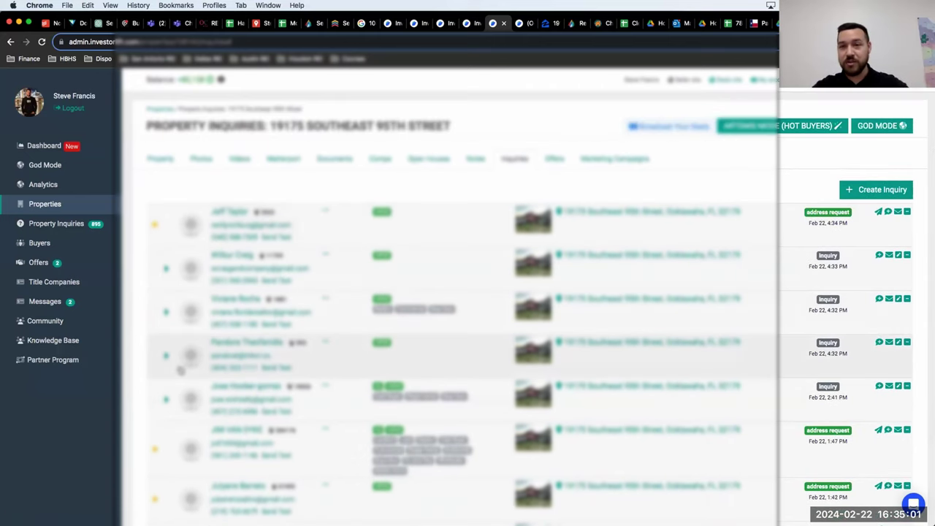
scroll(180, 369, down, 2)
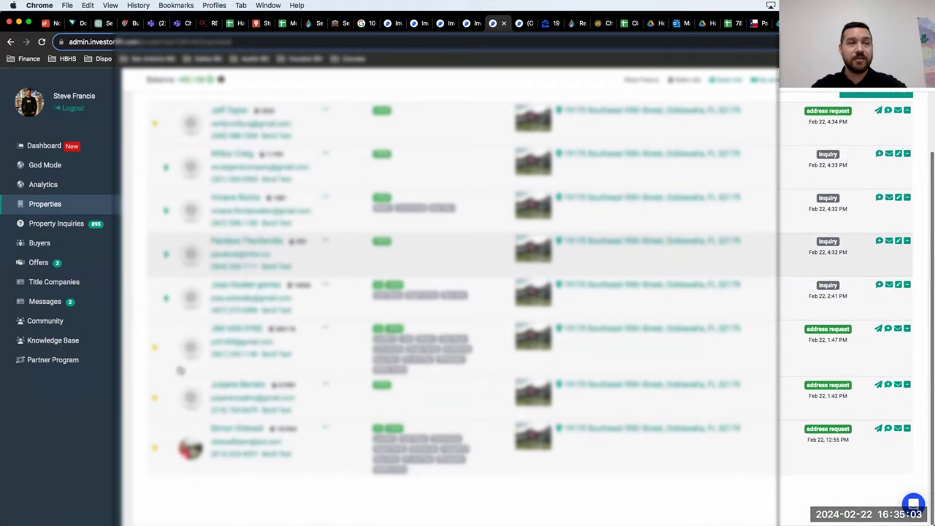
scroll(180, 370, up, 1)
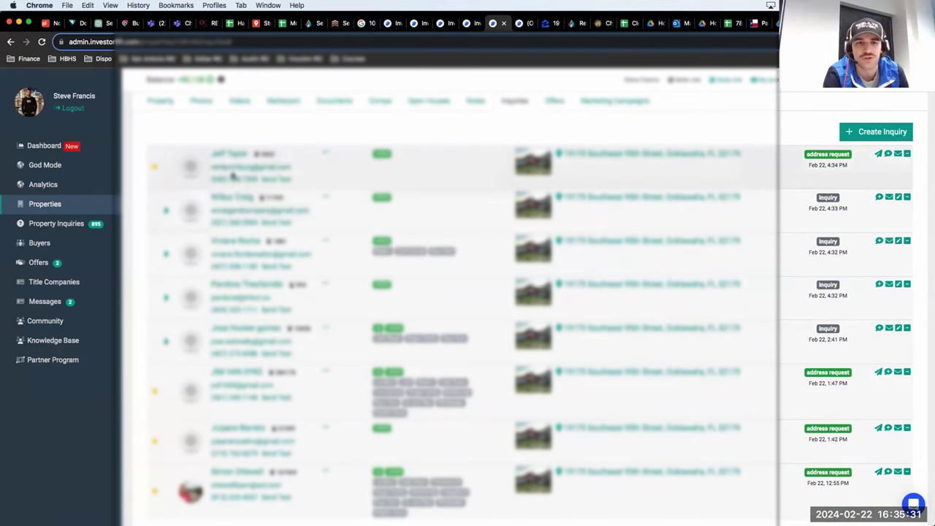
scroll(252, 239, down, 1)
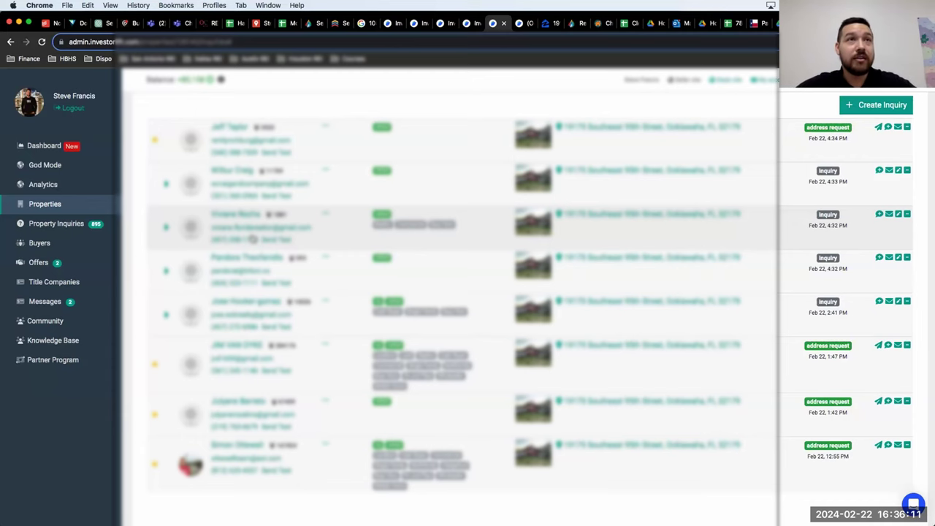
- Reread the messages of the four inquiries one by one, leaving the Feb 22, 2:41 PM message expanded
scroll(162, 219, up, 3)
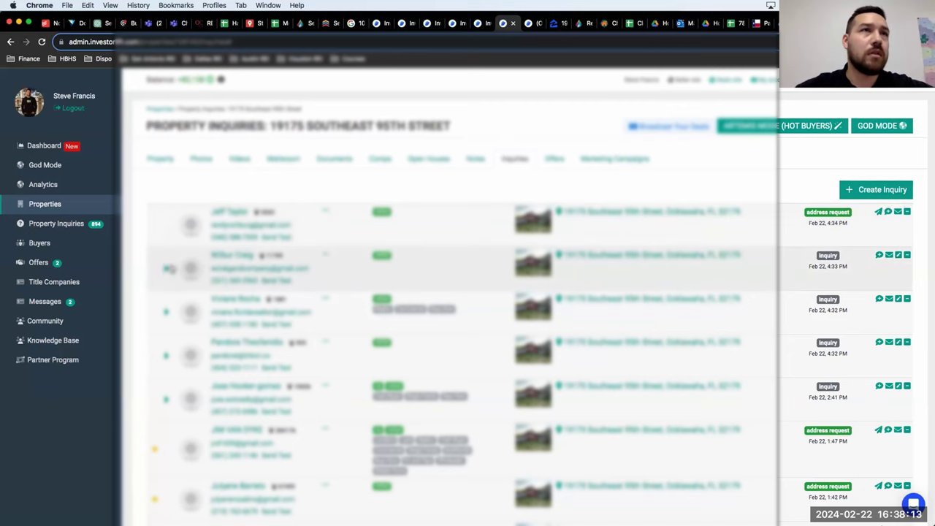
click(167, 269)
click(166, 269)
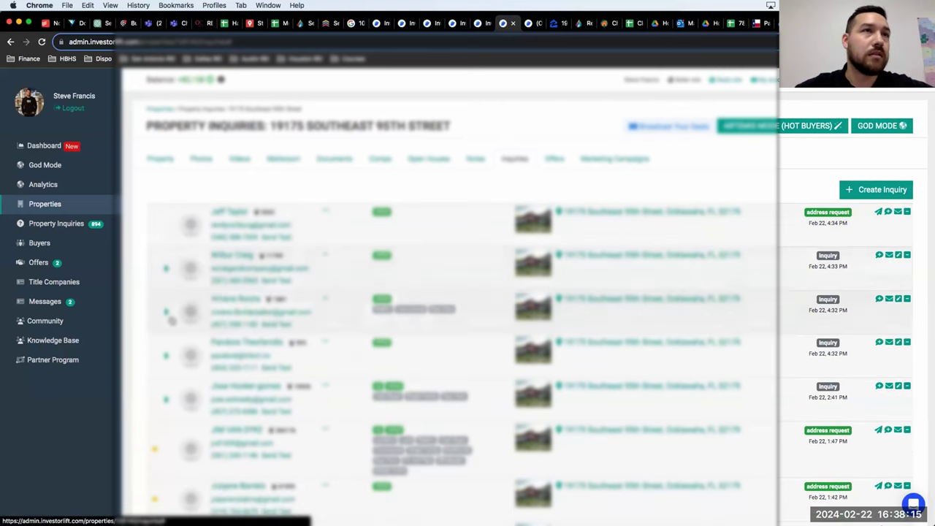
click(167, 312)
click(167, 313)
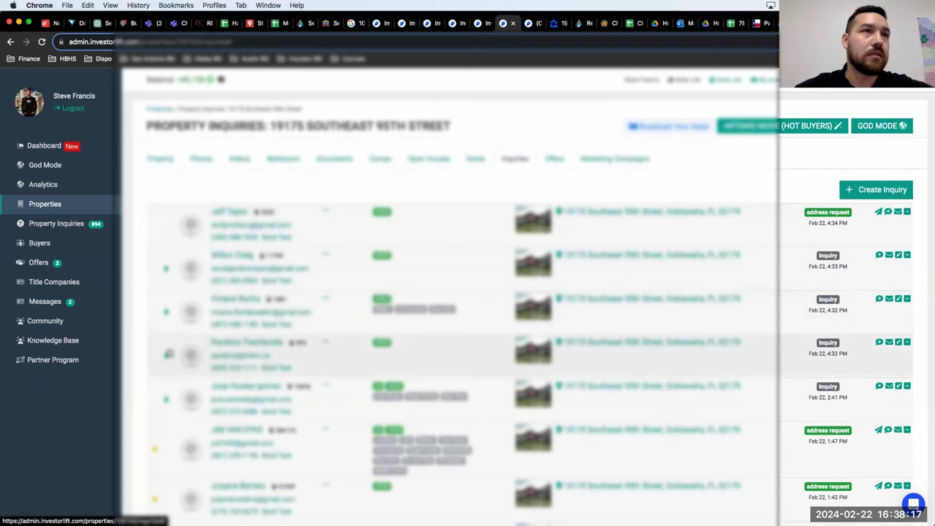
click(166, 356)
click(167, 356)
click(167, 400)
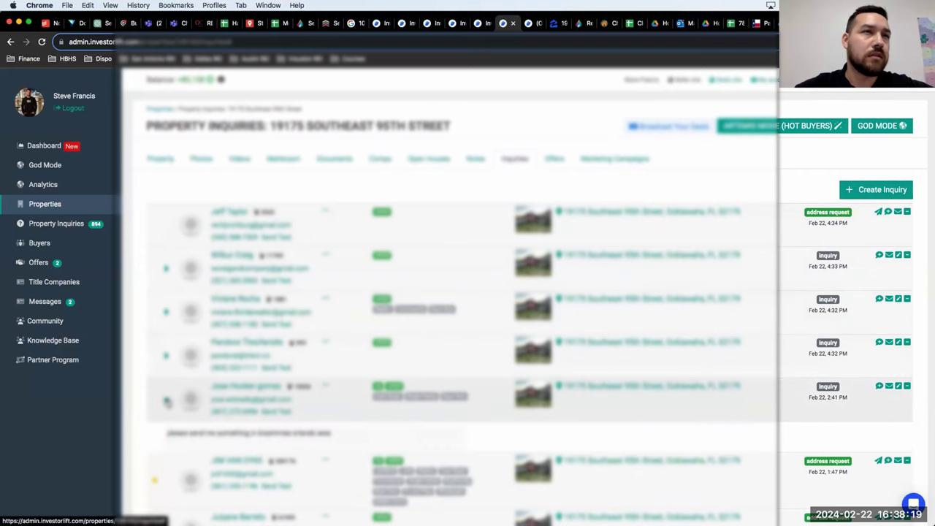
scroll(168, 402, down, 1)
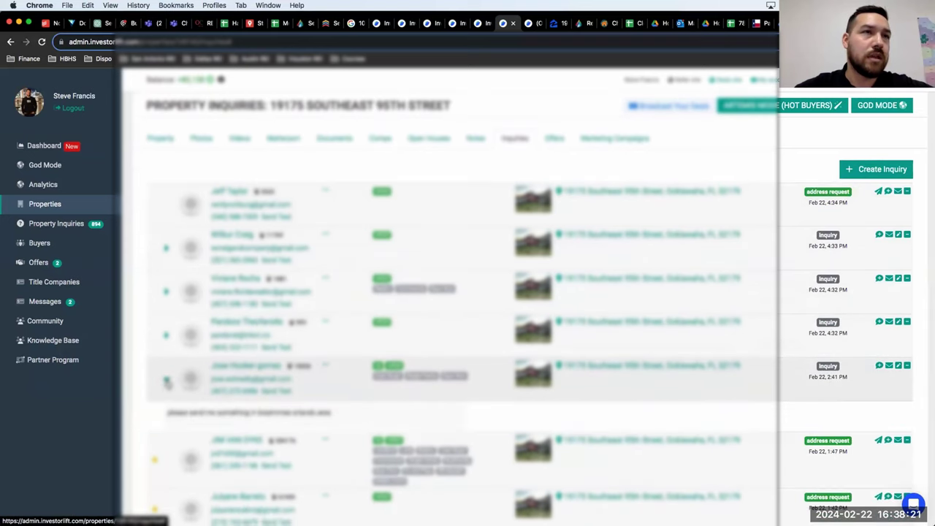
- Collapse the Feb 22, 2:41 PM message, look over the property's inquiries and address requests, and expand the 4:33 PM inquiry
click(166, 380)
scroll(176, 365, down, 4)
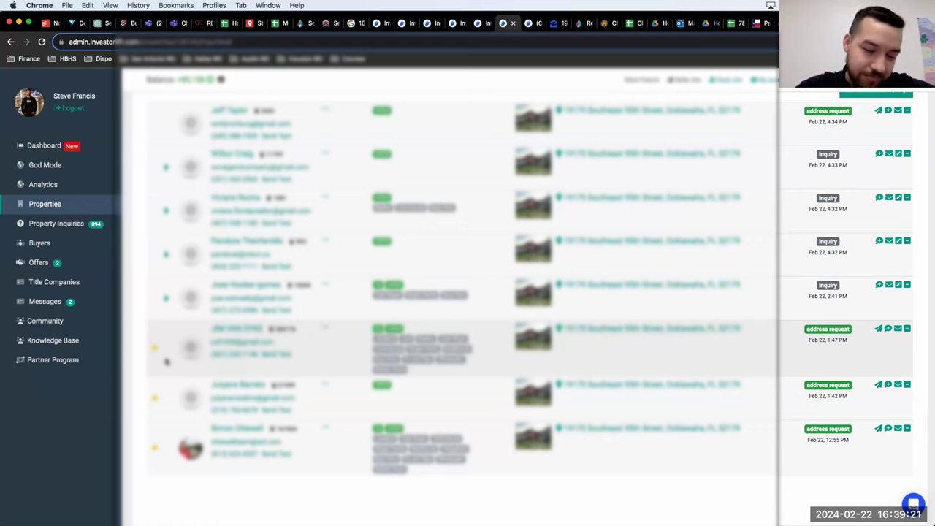
scroll(166, 361, up, 2)
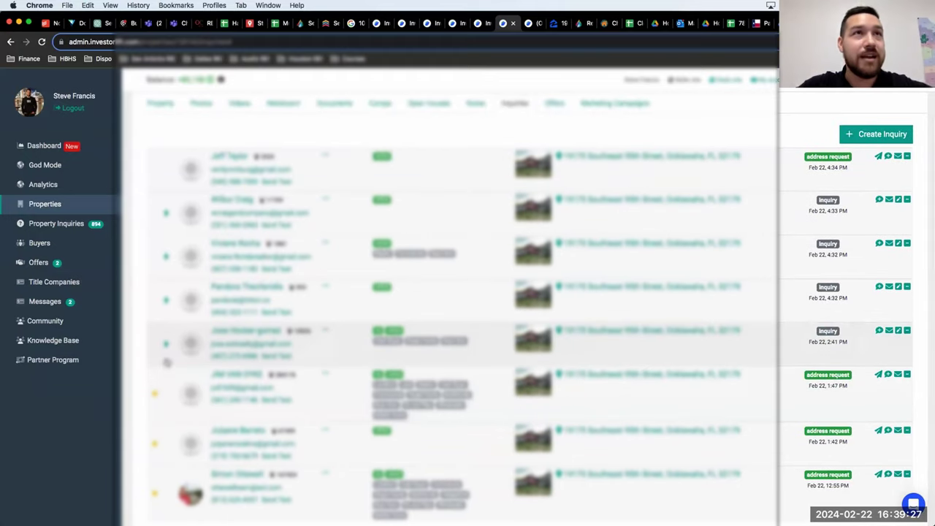
scroll(166, 361, down, 1)
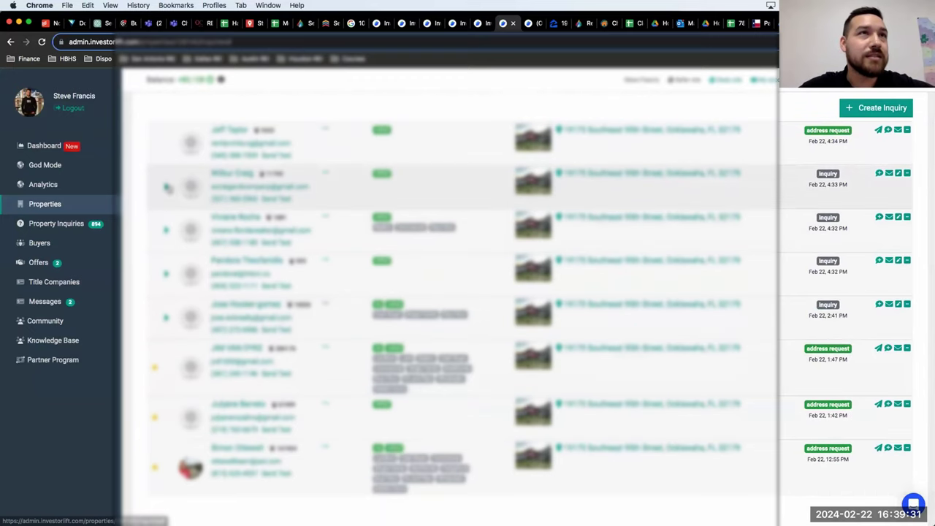
scroll(167, 187, up, 3)
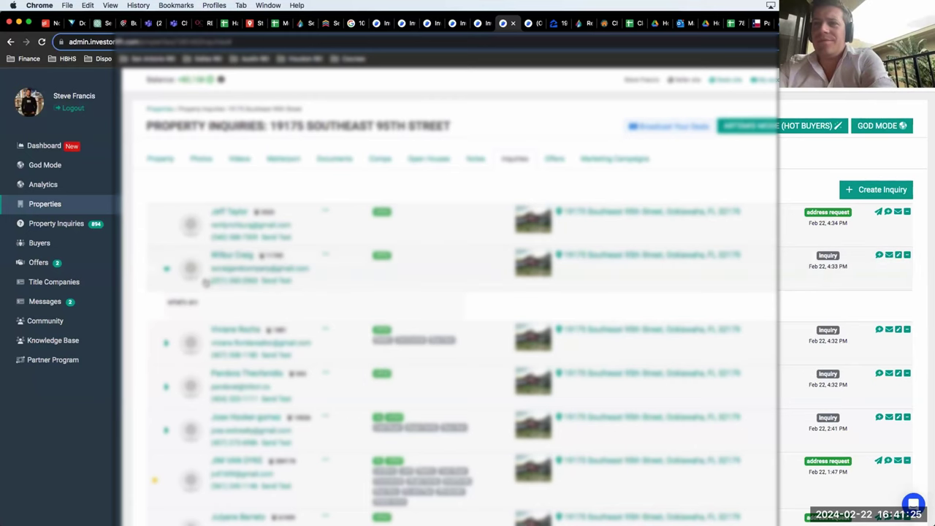
- Collapse the 4:33 PM message and reread the messages of the 4:32 PM and 2:41 PM inquiries
scroll(170, 279, down, 2)
click(168, 278)
click(159, 320)
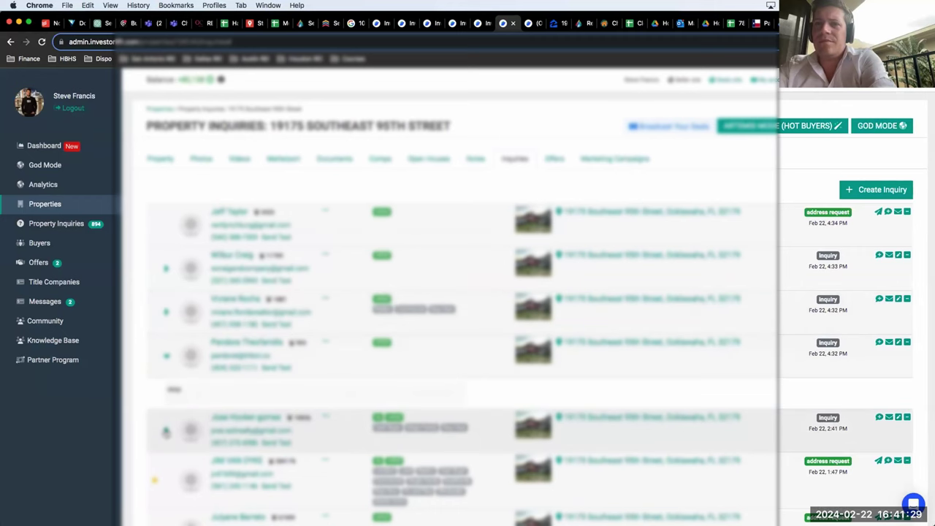
click(165, 432)
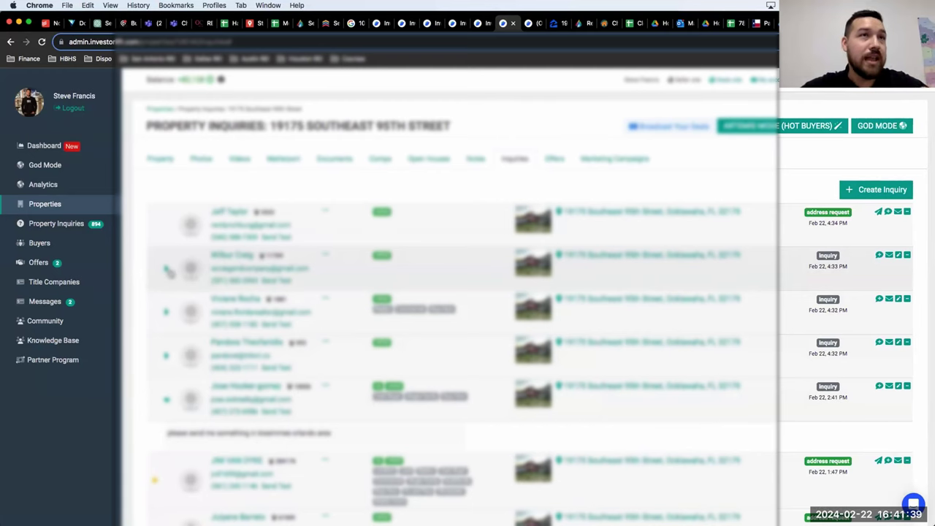
- Compare the message of the 2:41 PM inquiry with that of the 4:32 PM inquiry directly above it
scroll(167, 271, down, 4)
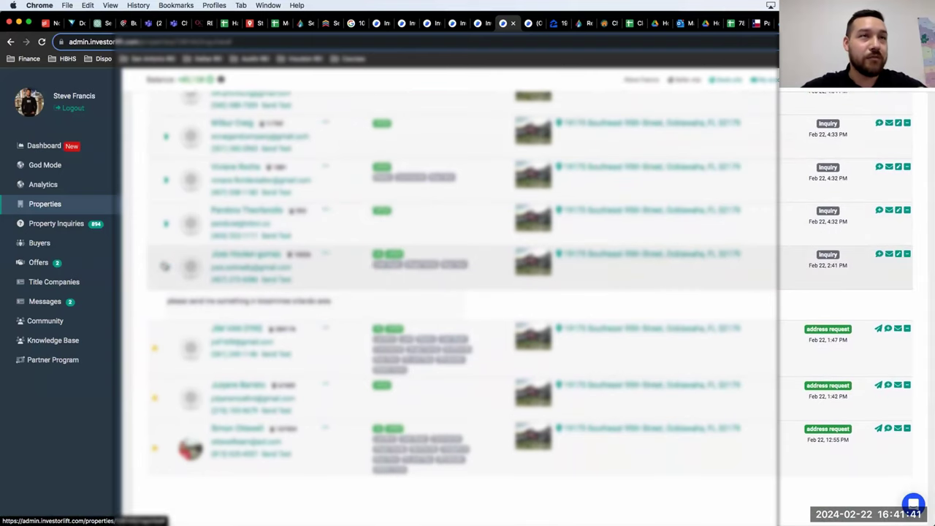
click(166, 267)
click(169, 298)
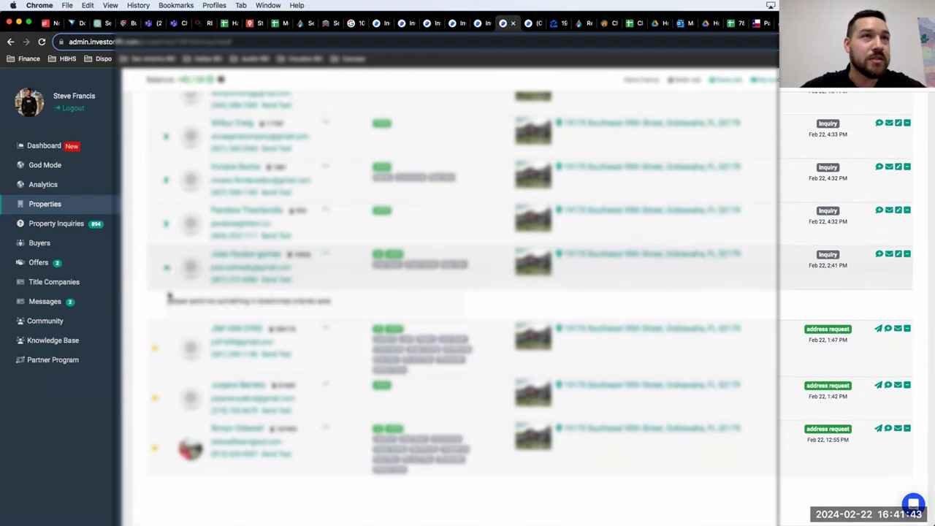
click(167, 224)
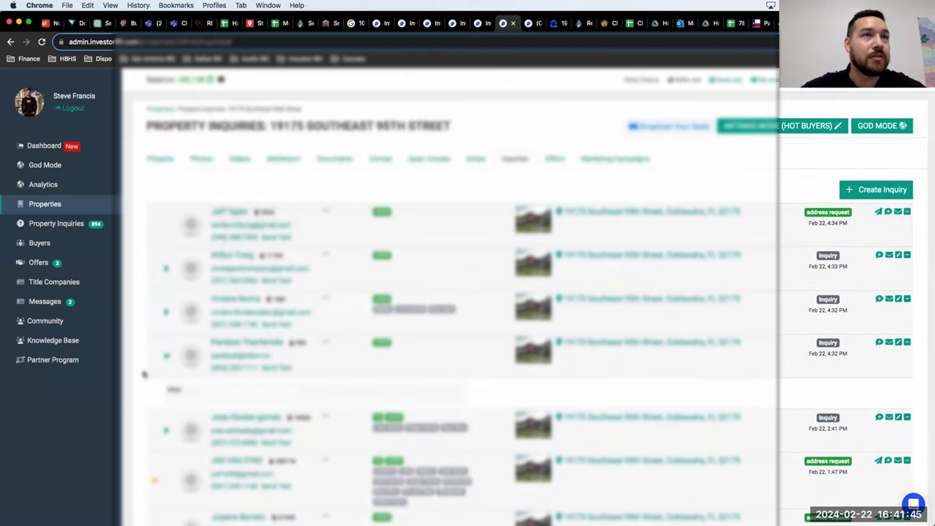
click(166, 430)
- Clear the yellow markers of the Feb 22, 1:47 PM and 1:42 PM address requests and look over the inquiries once more
scroll(155, 343, down, 4)
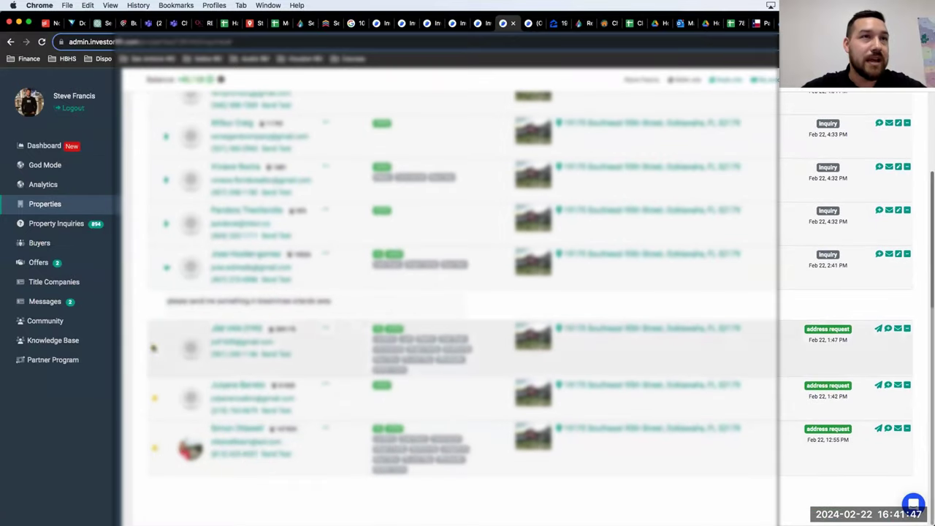
click(155, 349)
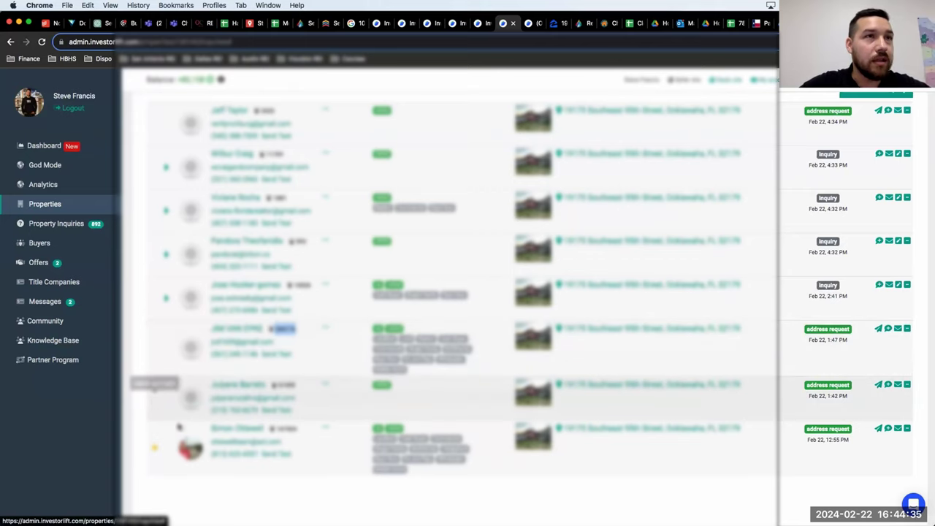
scroll(176, 420, up, 5)
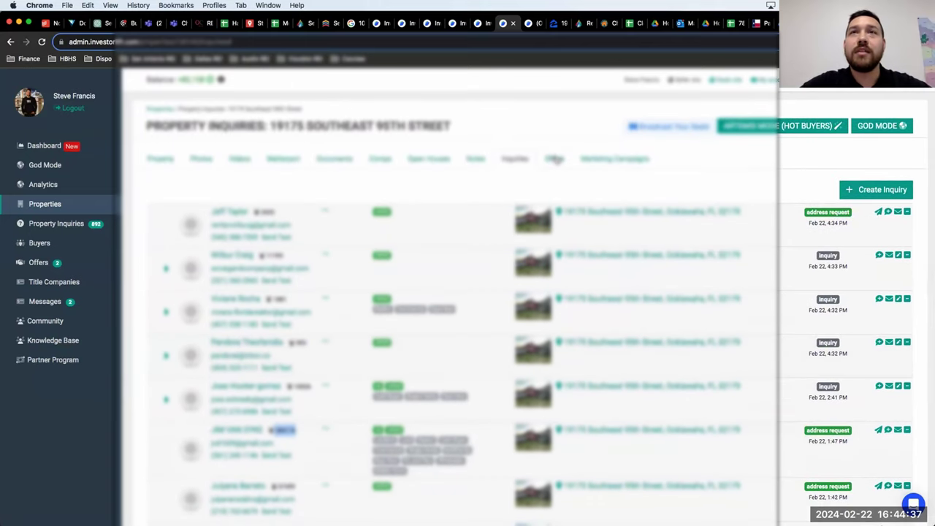
scroll(569, 314, down, 3)
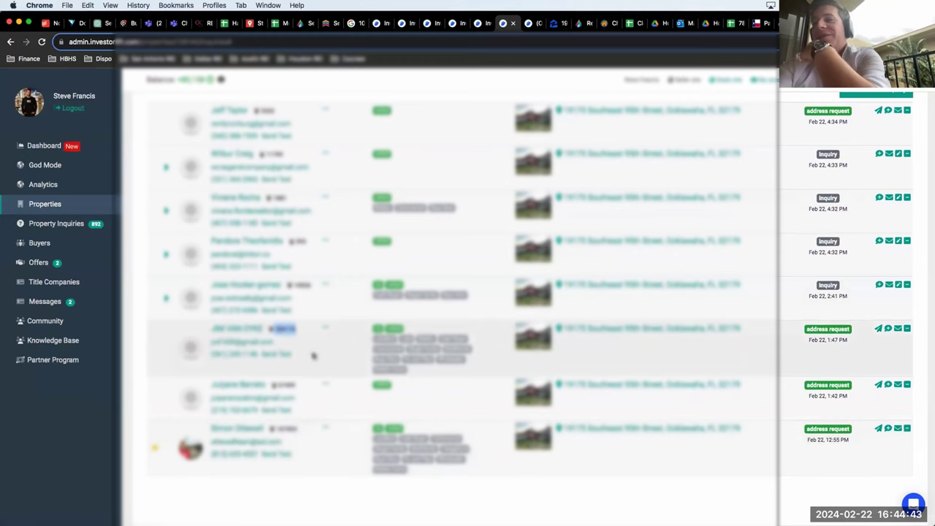
scroll(307, 365, up, 3)
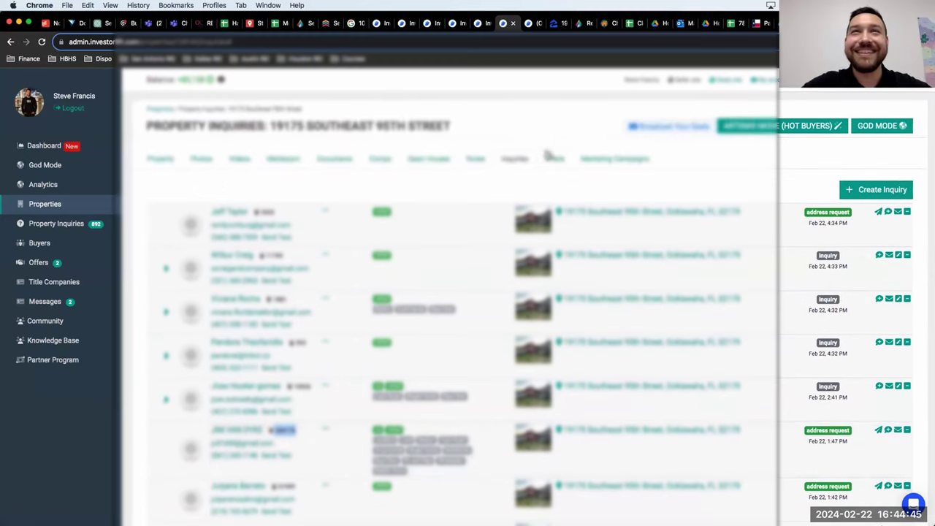
- Show the Ocklawaha property's hot buyers and examine the action scores, images viewed and time spent of the top-ranked buyers
click(764, 129)
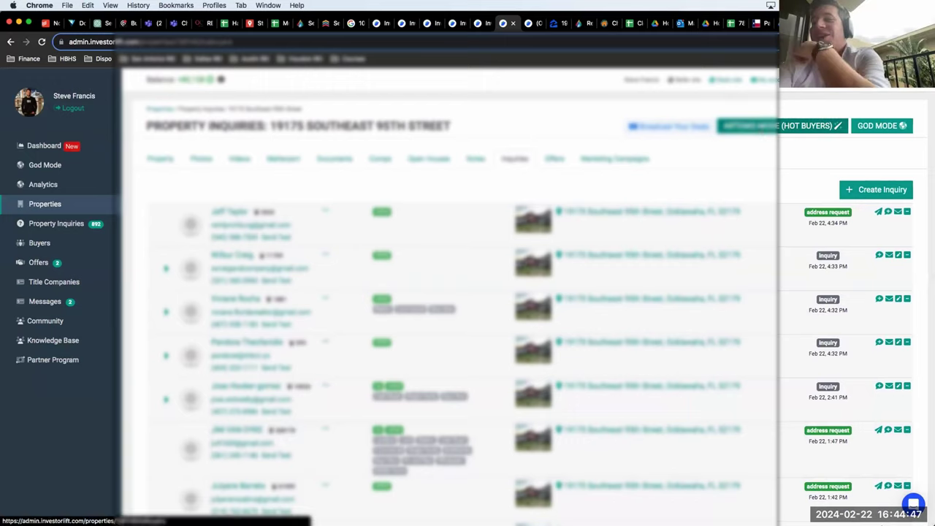
scroll(412, 357, down, 5)
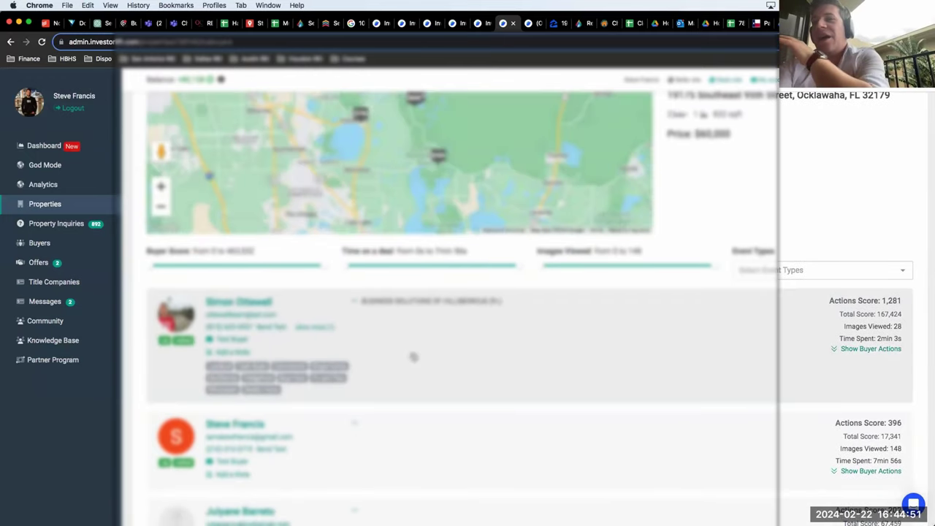
scroll(413, 357, down, 3)
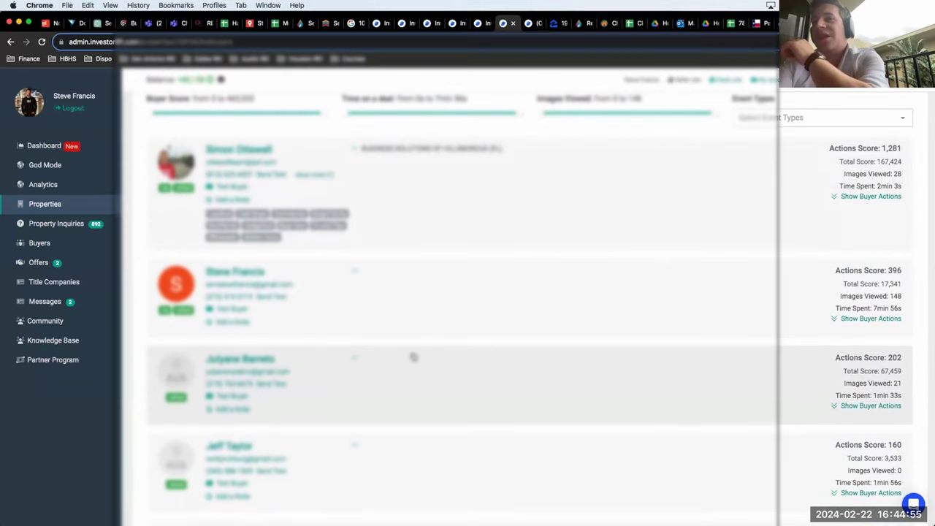
scroll(413, 356, down, 1)
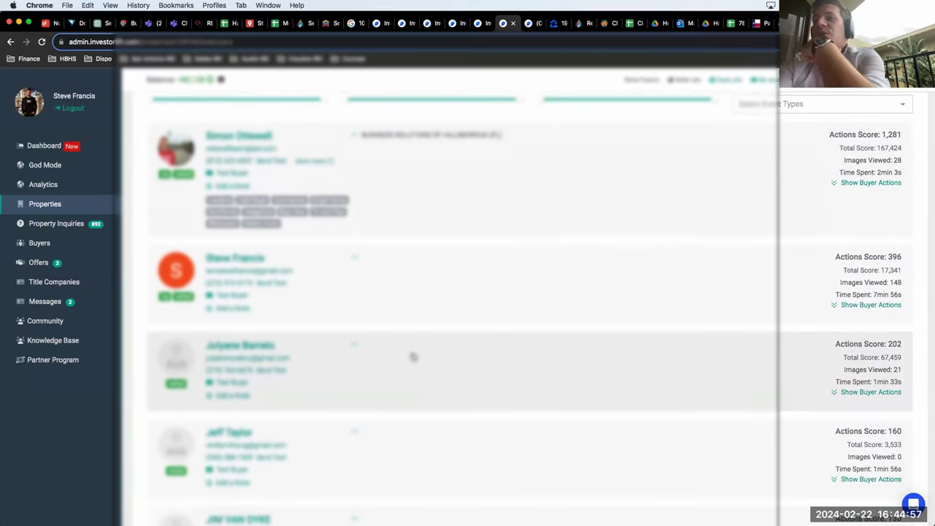
scroll(412, 356, down, 1)
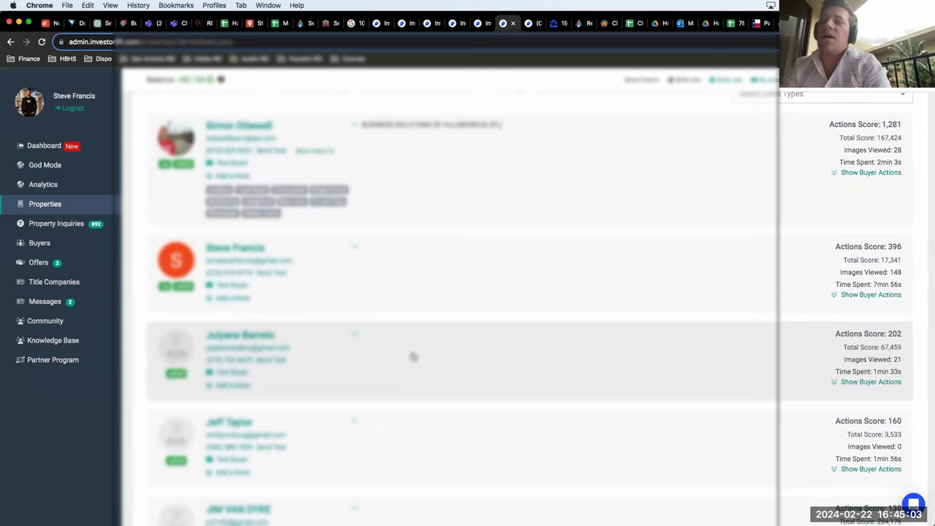
scroll(413, 357, up, 10)
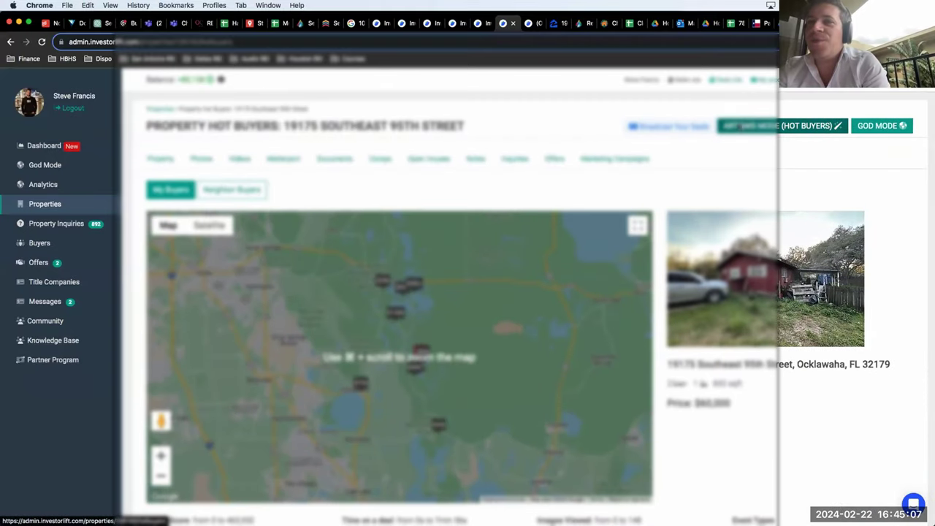
- Examine the property's hot buyers from the highest to the lower action scores, including their images viewed and time spent
scroll(662, 229, down, 6)
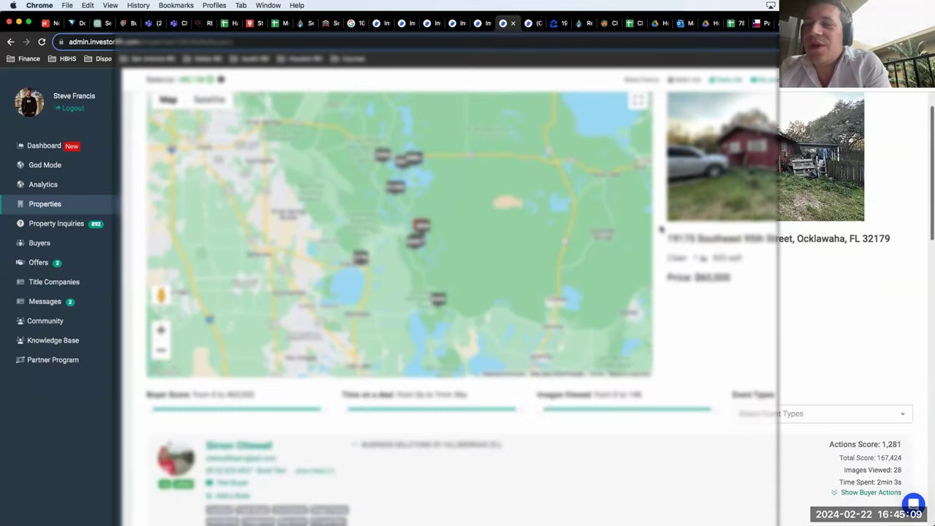
scroll(662, 229, down, 5)
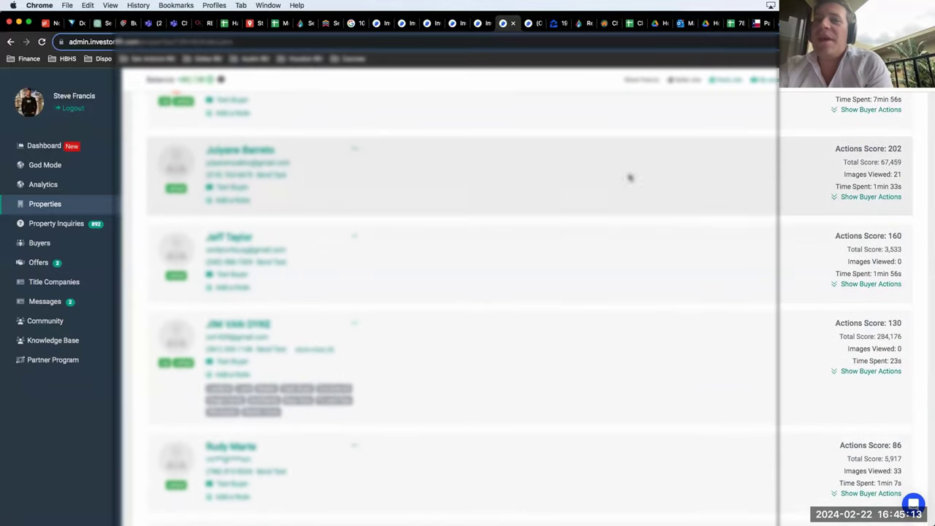
scroll(591, 285, down, 2)
scroll(581, 358, down, 3)
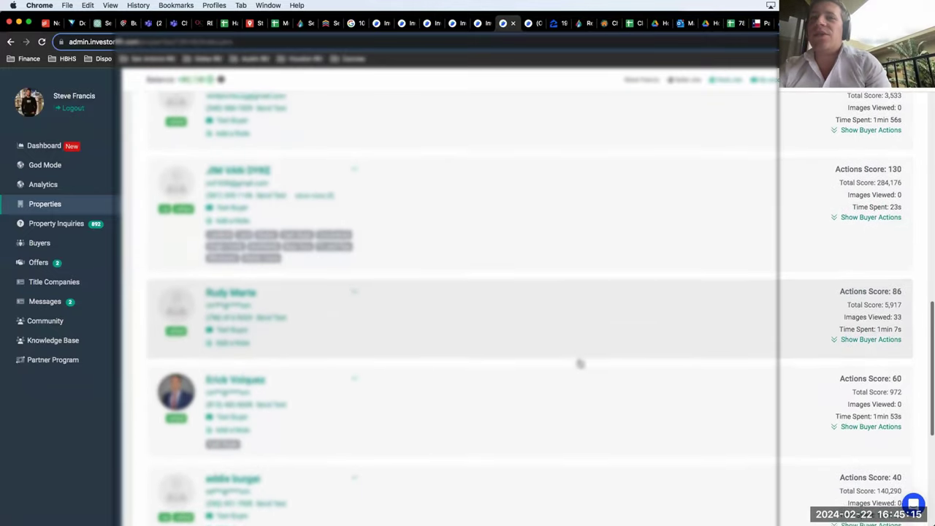
scroll(564, 405, down, 3)
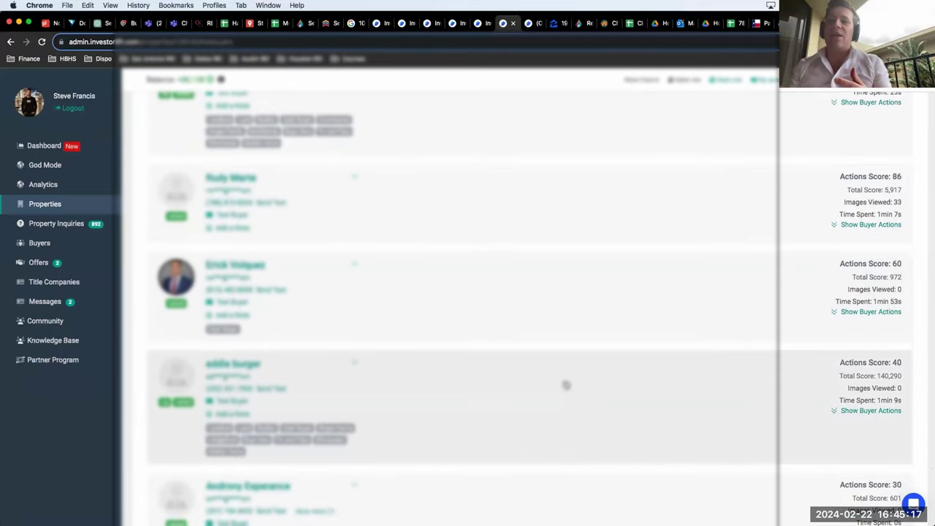
scroll(565, 404, down, 2)
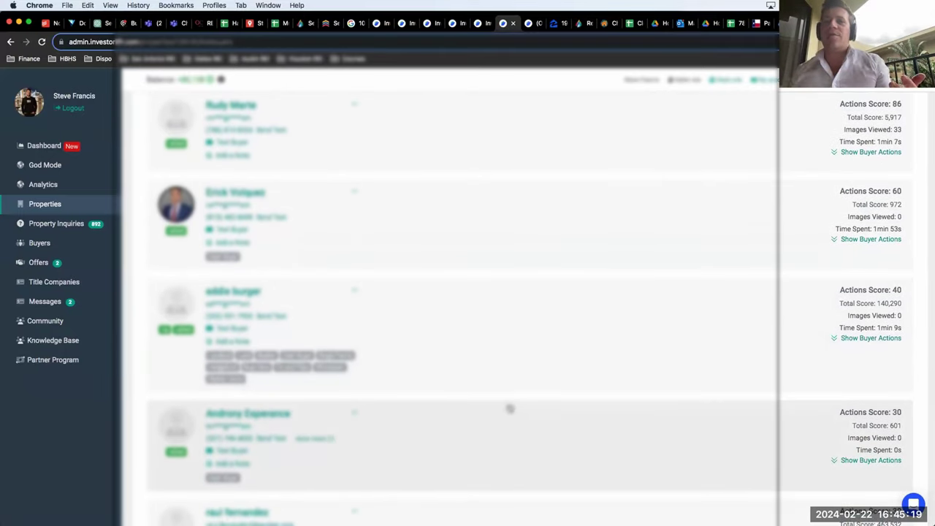
scroll(490, 431, down, 3)
scroll(491, 434, down, 4)
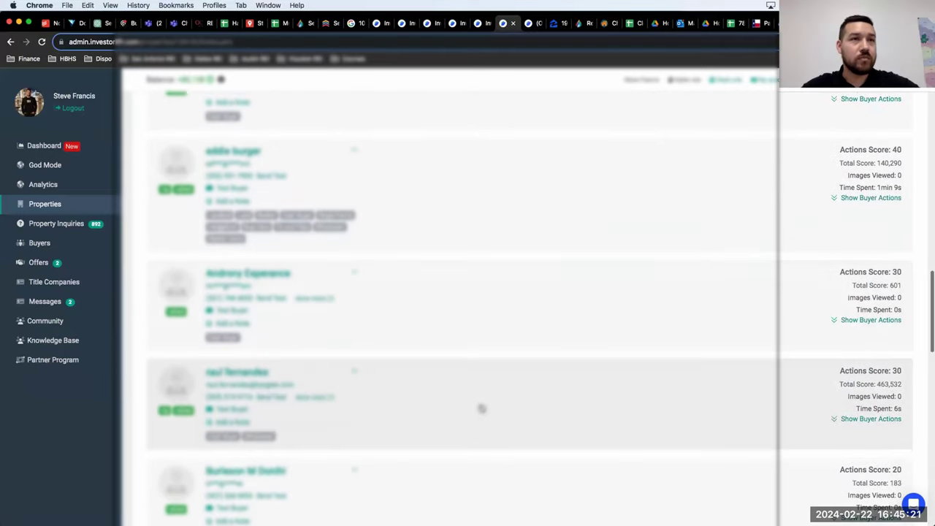
- Select the closest neighbouring property on the hot buyers map and examine the activity of its top-ranked buyers
scroll(482, 401, up, 15)
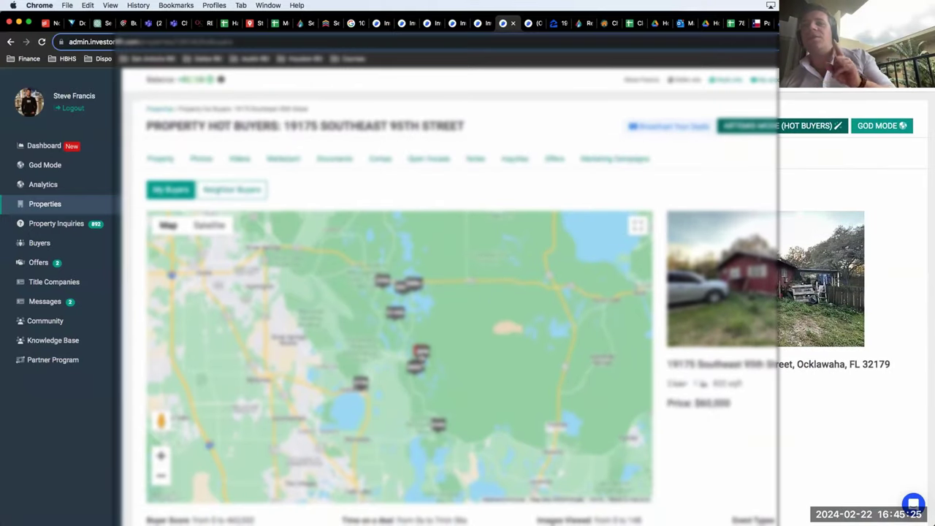
click(420, 354)
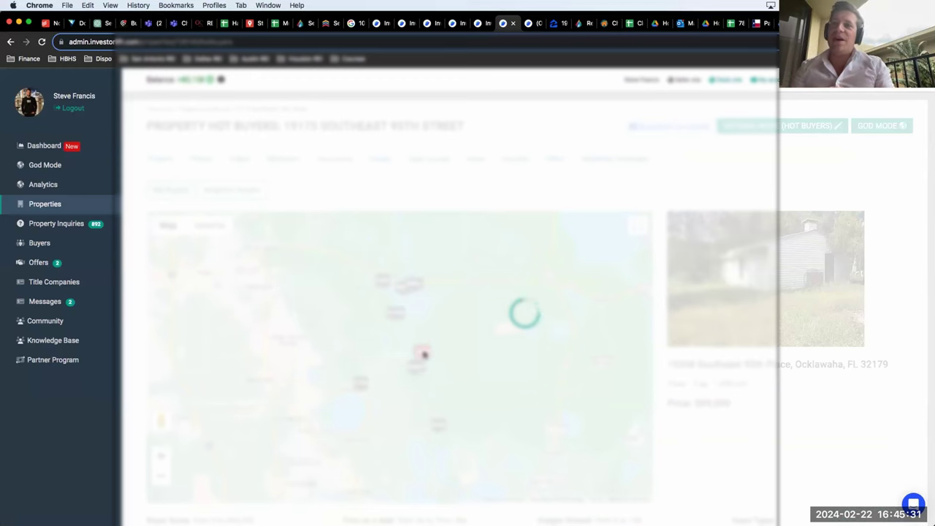
scroll(722, 412, down, 2)
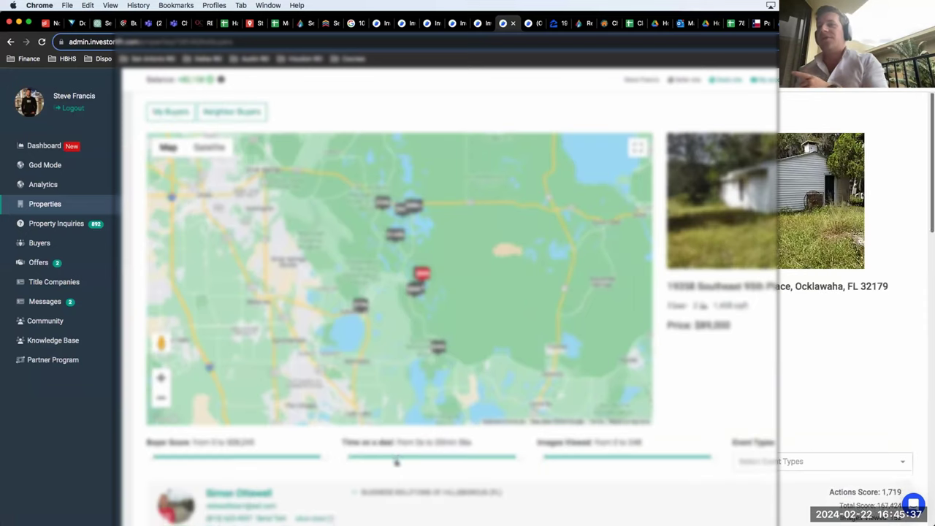
scroll(397, 463, down, 5)
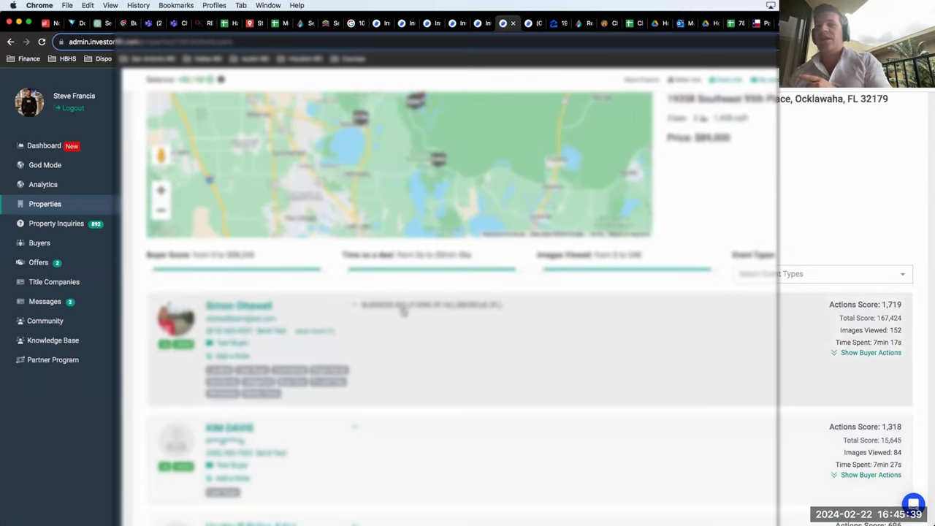
scroll(533, 375, down, 2)
scroll(535, 379, down, 3)
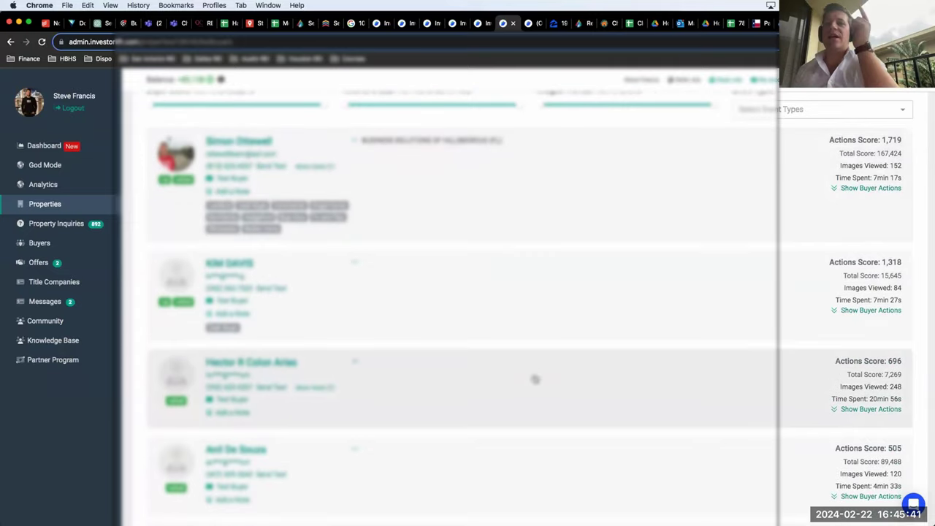
- Switch the hot buyers view to Neighbor Buyers and examine the top buyers across the nearby properties
scroll(535, 379, up, 6)
scroll(535, 379, up, 5)
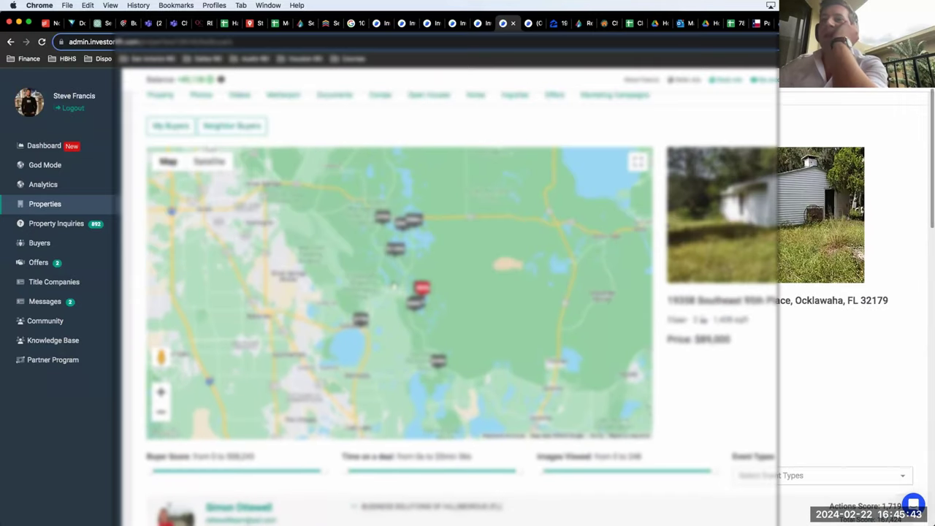
click(231, 126)
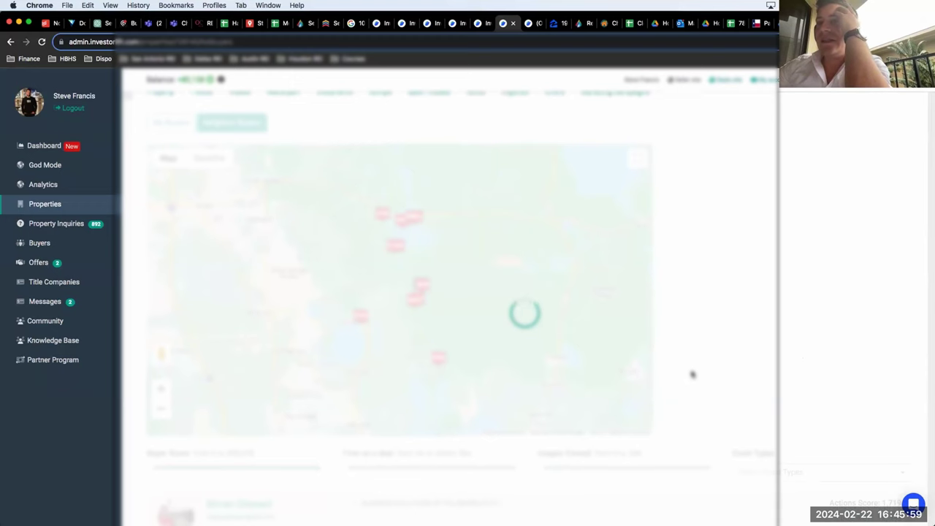
scroll(693, 375, down, 3)
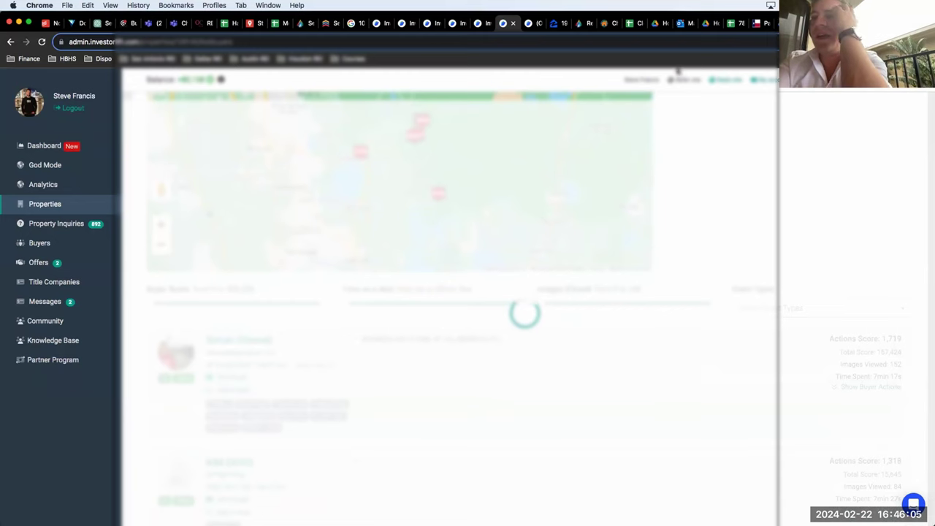
scroll(614, 430, down, 5)
scroll(614, 431, up, 8)
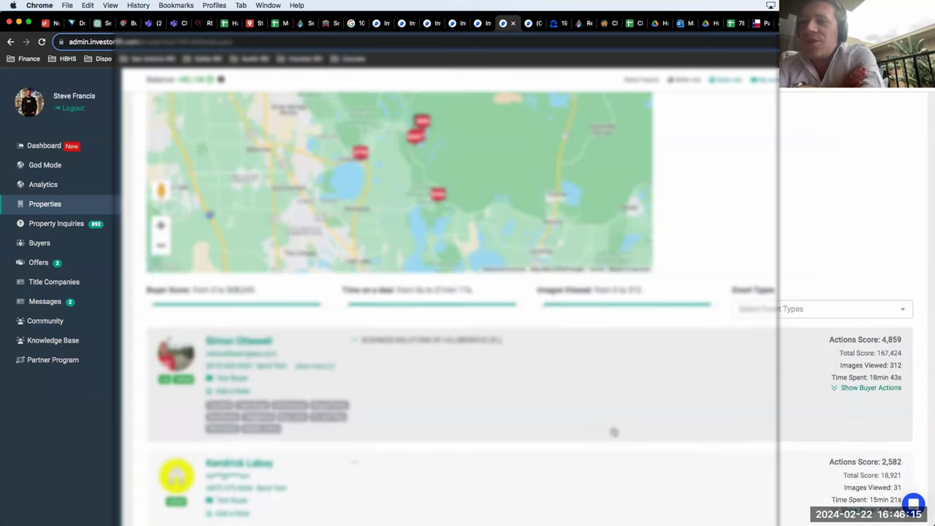
- Expand the buyer actions of the second-ranked neighbor buyer and examine the logged events and their scores
scroll(613, 432, down, 3)
click(877, 389)
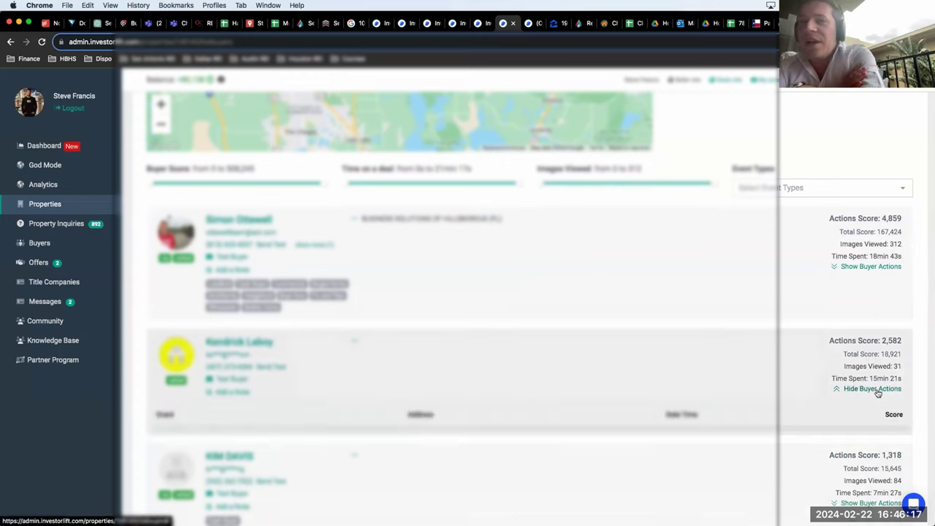
scroll(565, 495, down, 1)
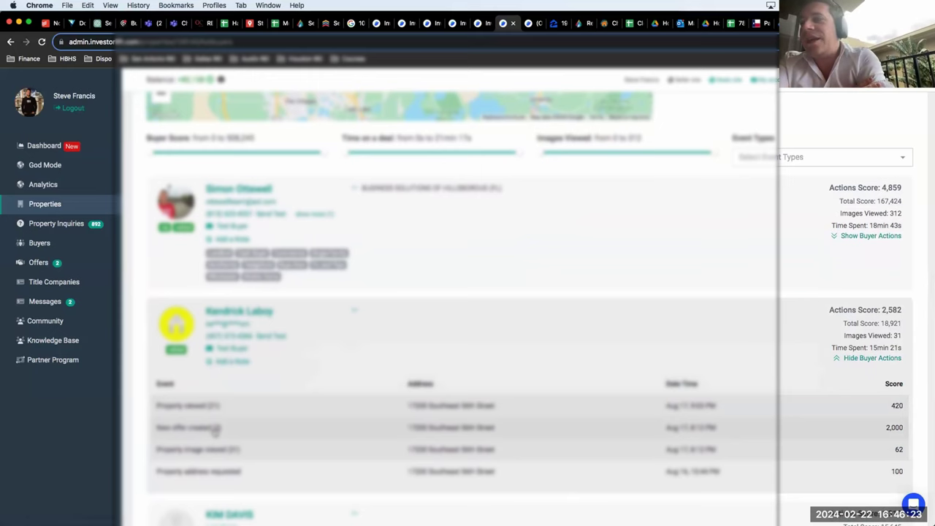
scroll(216, 430, down, 2)
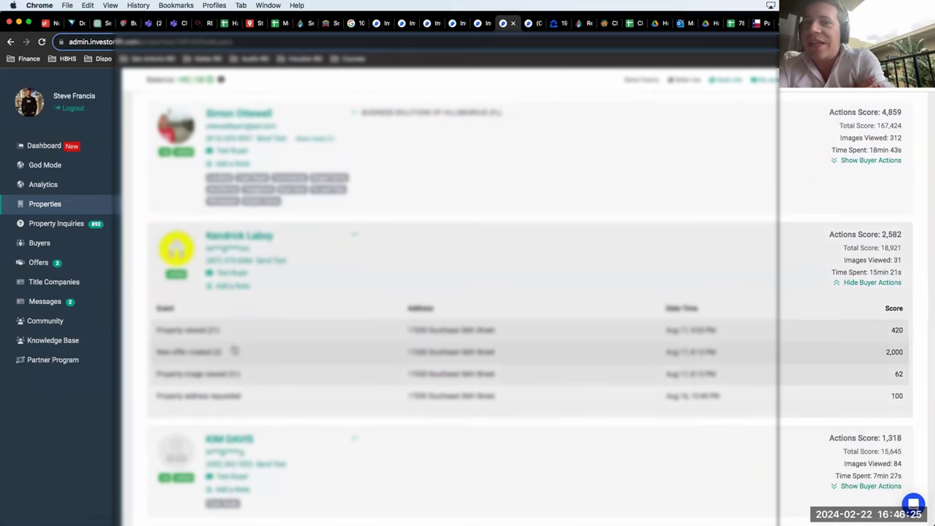
scroll(231, 356, up, 1)
scroll(378, 373, up, 3)
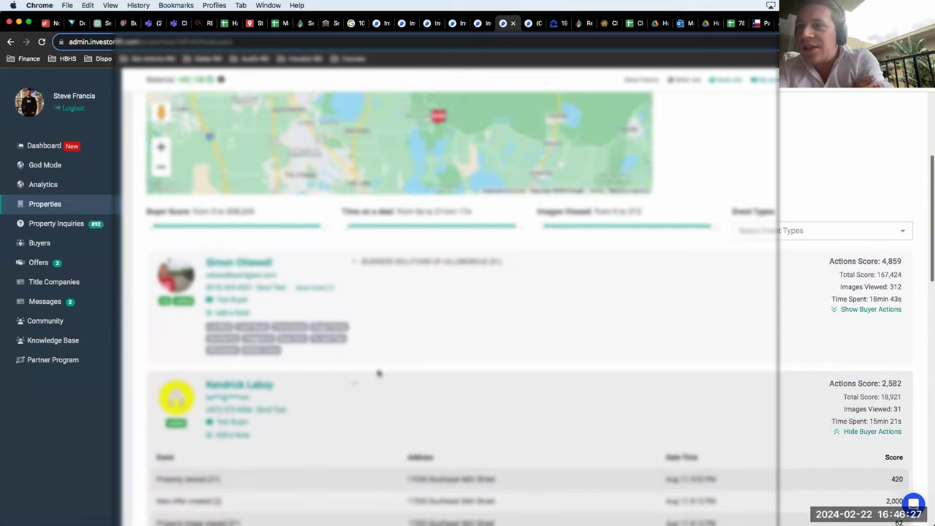
scroll(377, 373, down, 2)
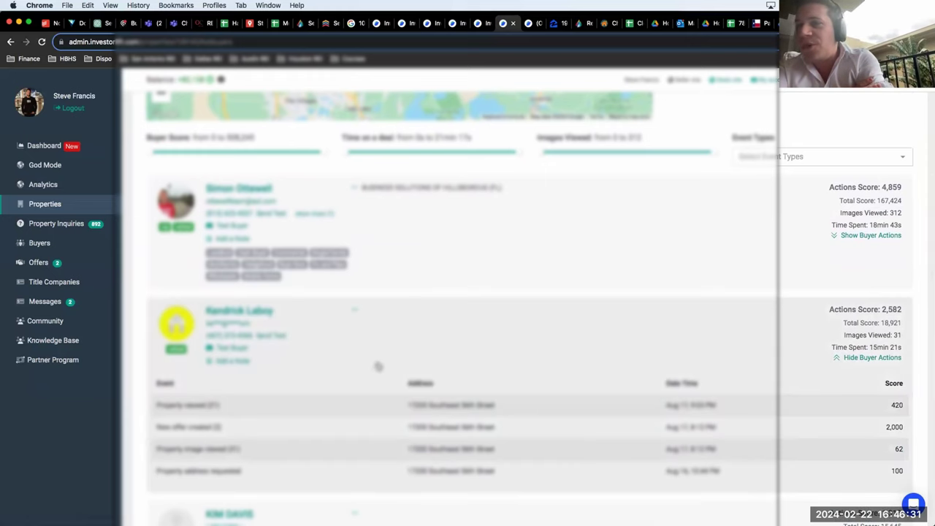
scroll(378, 366, down, 3)
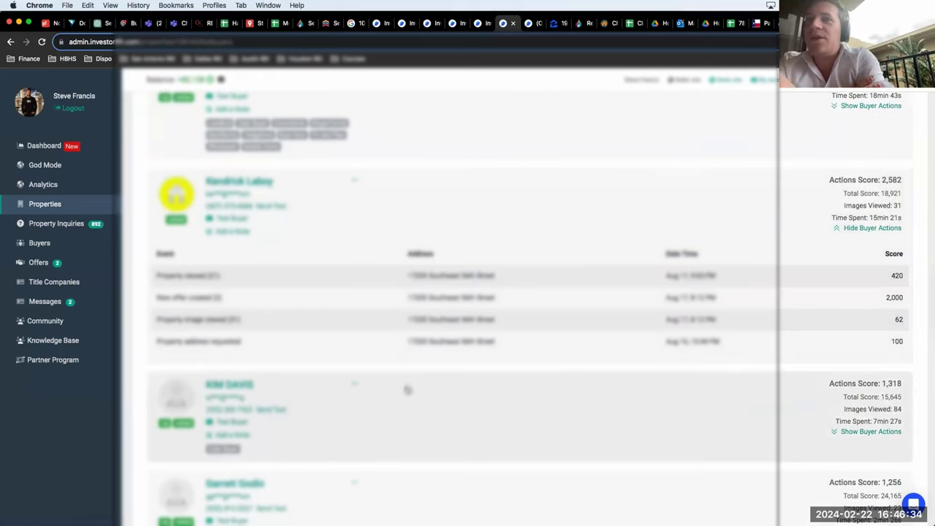
- Expand the buyer actions of the third- and fourth-ranked neighbor buyers and examine their events, addresses and scores
click(847, 432)
scroll(604, 418, down, 2)
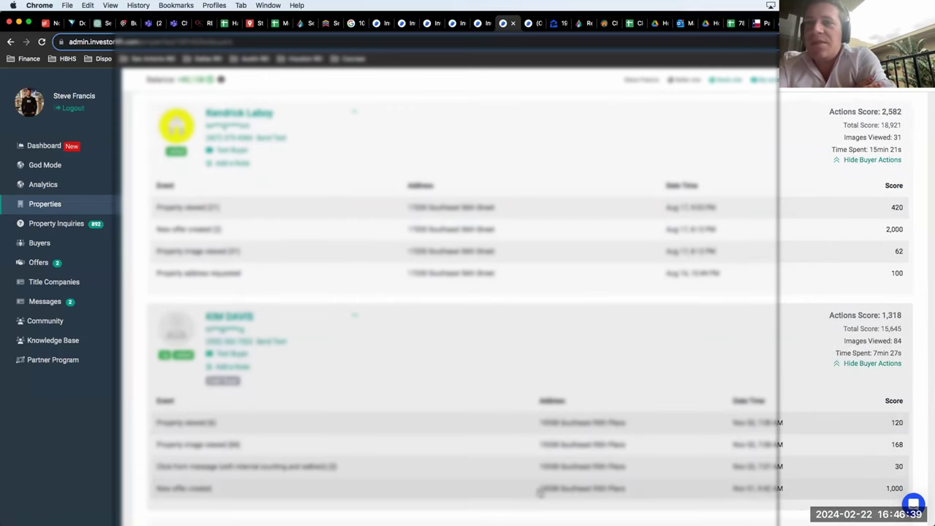
scroll(538, 492, down, 5)
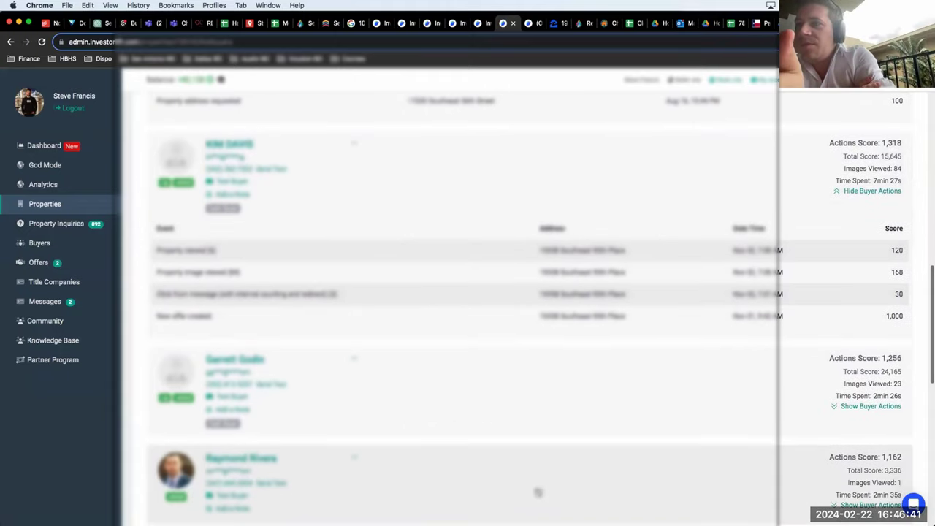
click(852, 407)
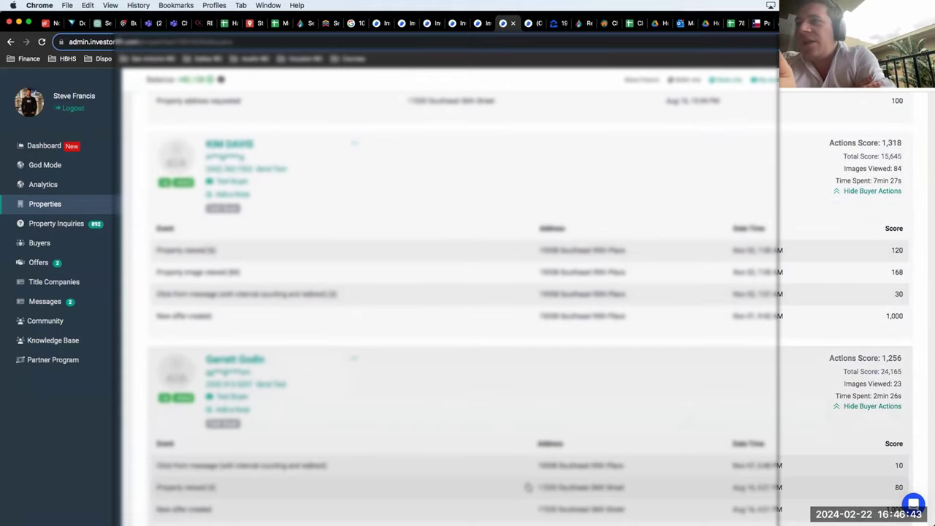
scroll(527, 487, down, 1)
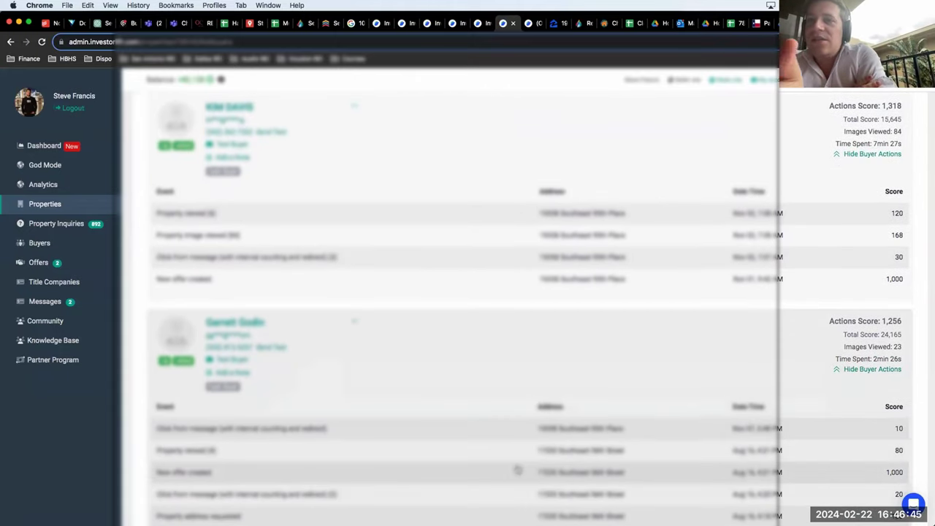
scroll(517, 469, up, 12)
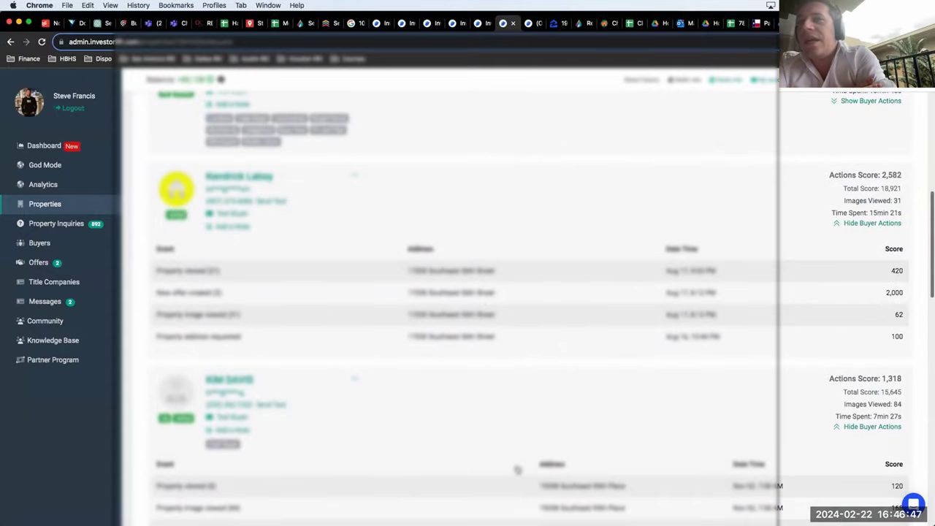
scroll(472, 392, down, 1)
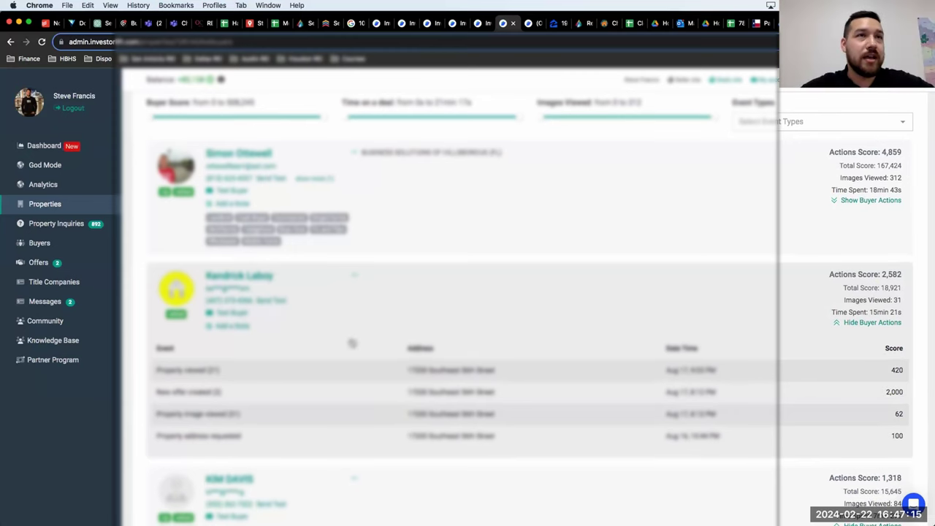
scroll(351, 342, down, 1)
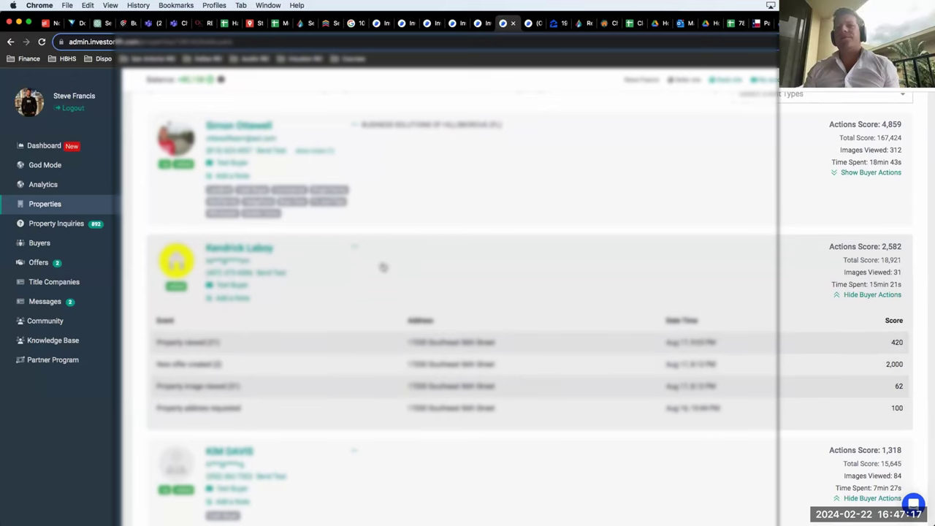
scroll(382, 268, up, 1)
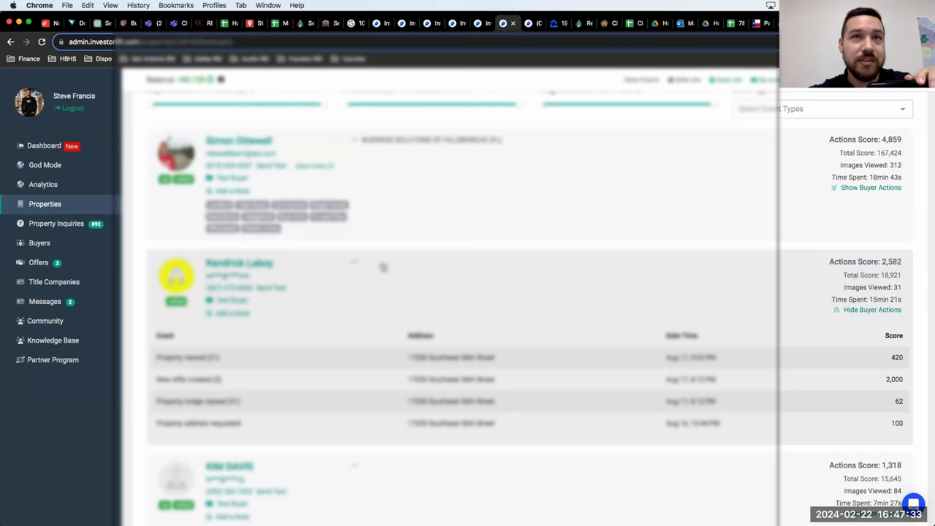
scroll(383, 268, up, 10)
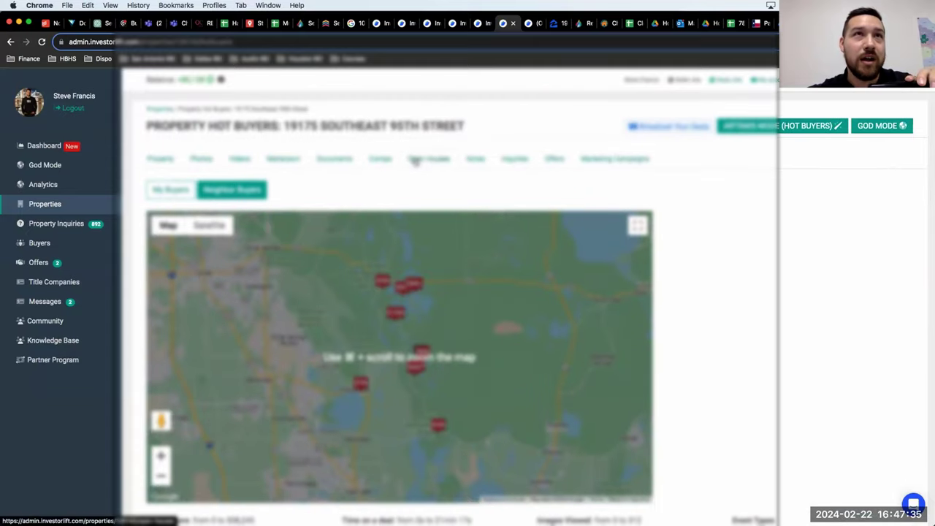
scroll(414, 161, down, 6)
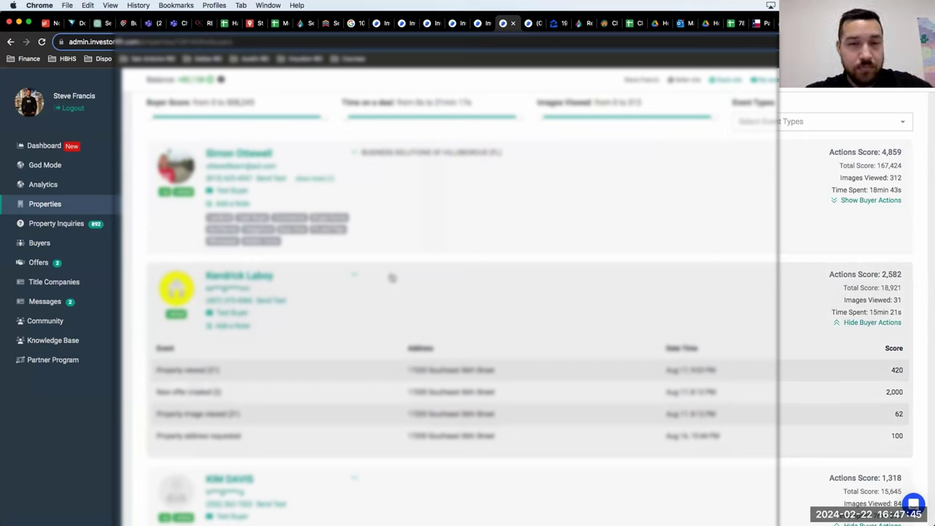
- Return to the Ocklawaha property's edit page and examine its listing details and description
click(479, 24)
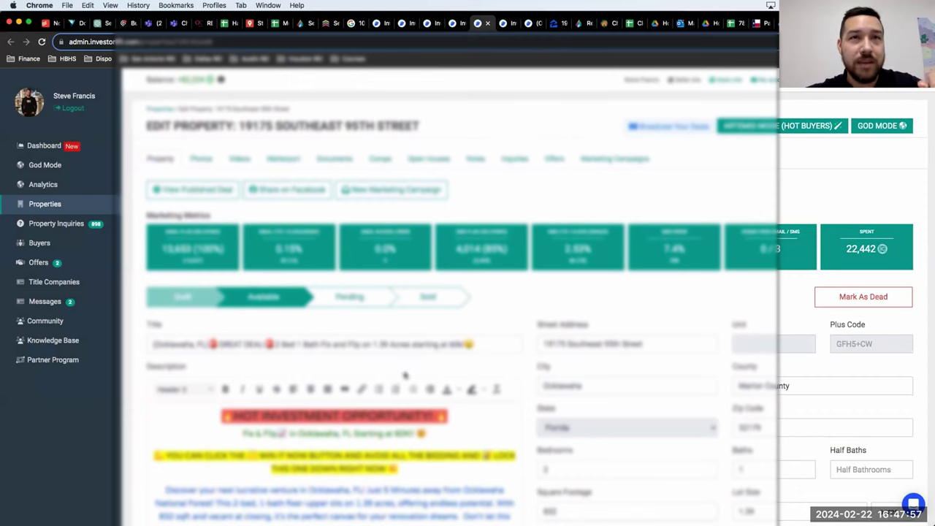
scroll(411, 360, down, 4)
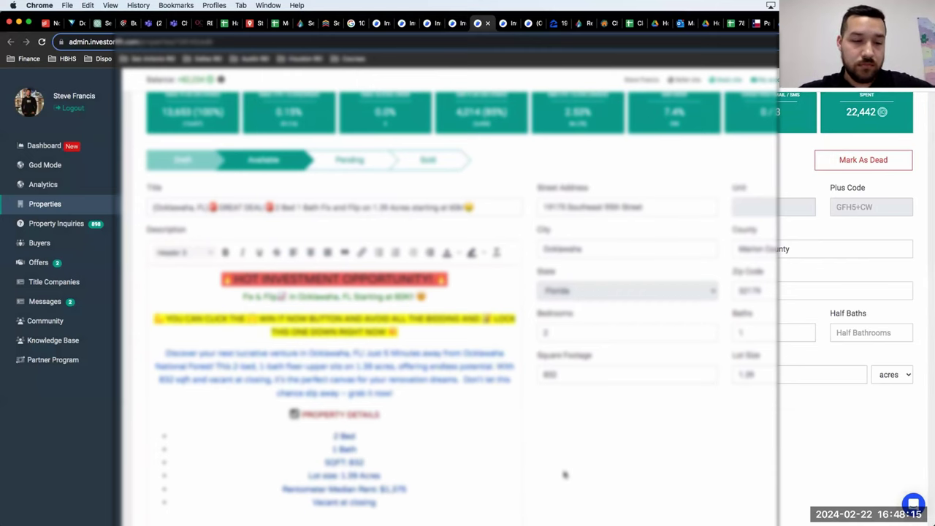
scroll(565, 470, down, 2)
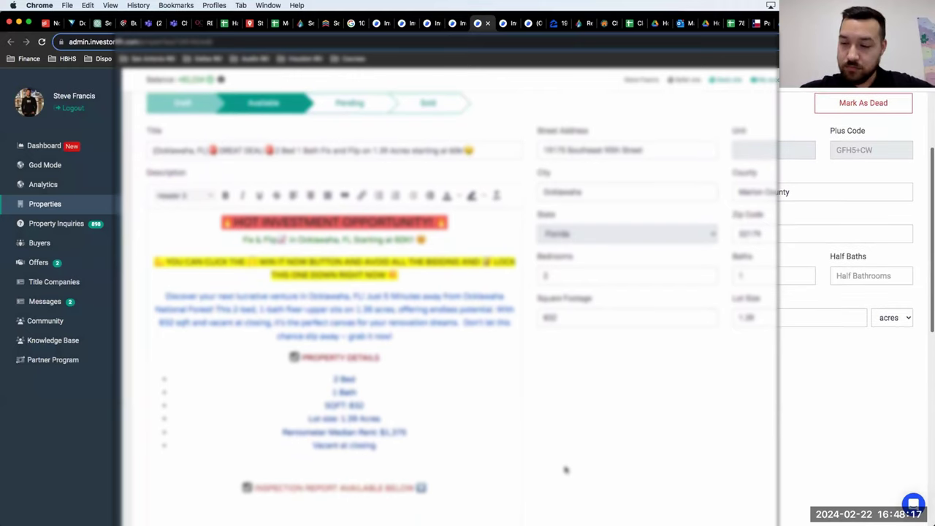
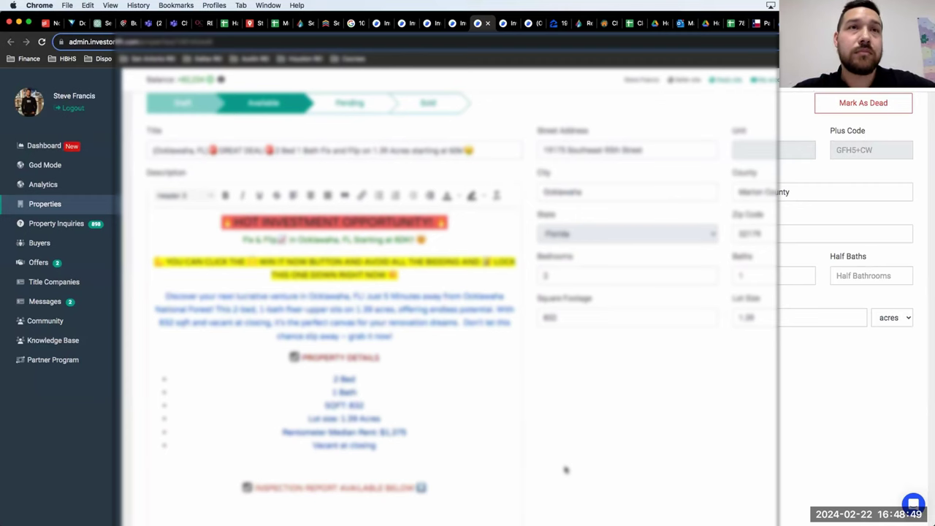
scroll(564, 470, down, 2)
scroll(564, 470, up, 6)
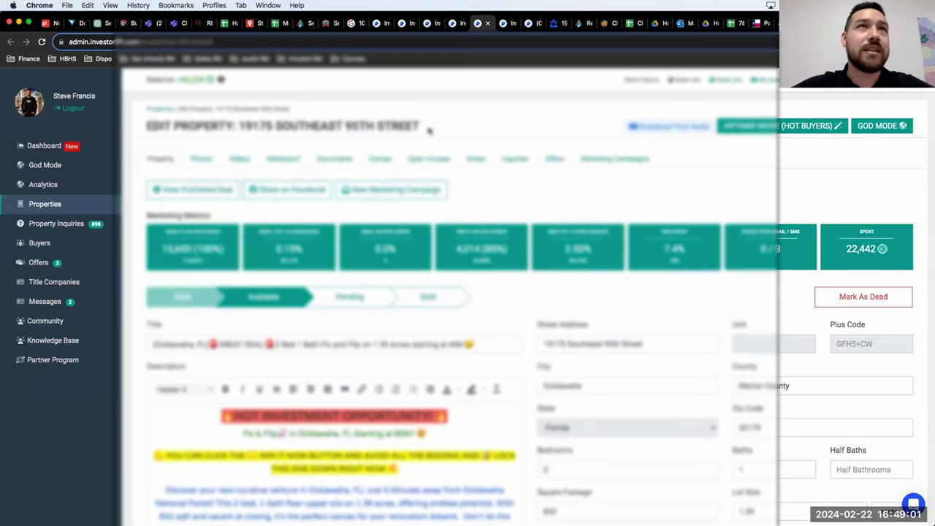
- Copy the property's street address from the page heading, search Google for it and open its location in Google Maps
drag(423, 127, 238, 127)
key(super+c)
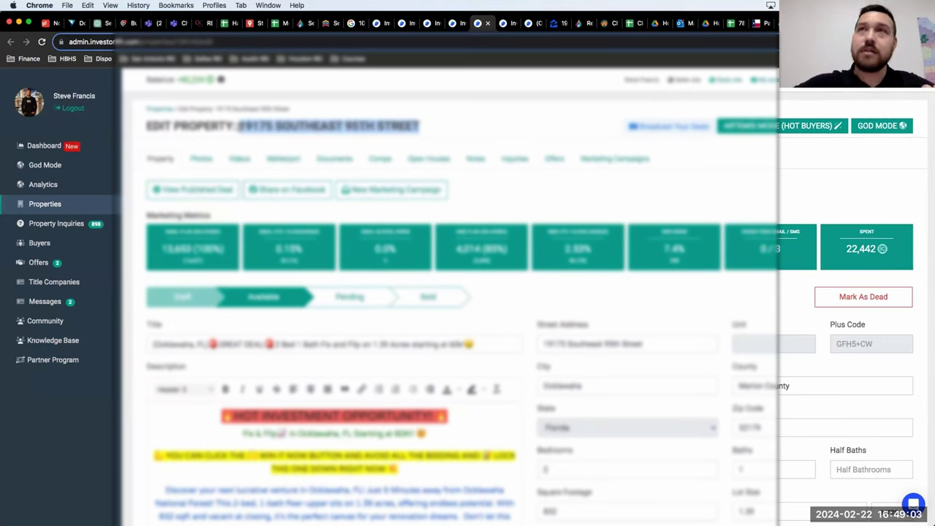
key(super+t)
key(super+v)
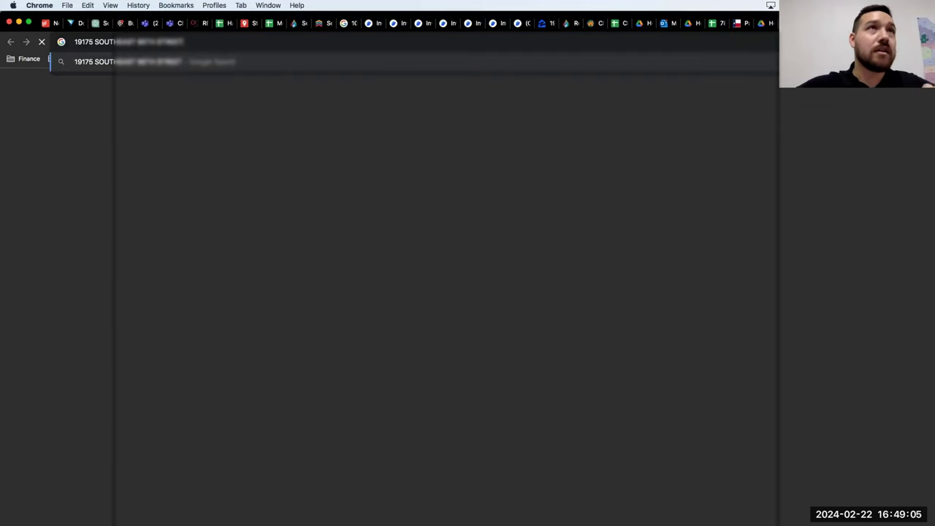
key(Return)
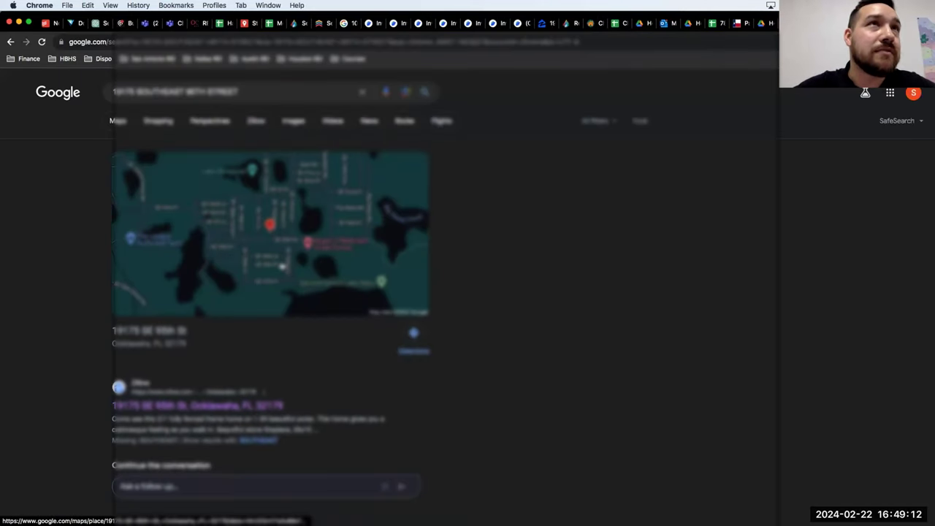
click(285, 245)
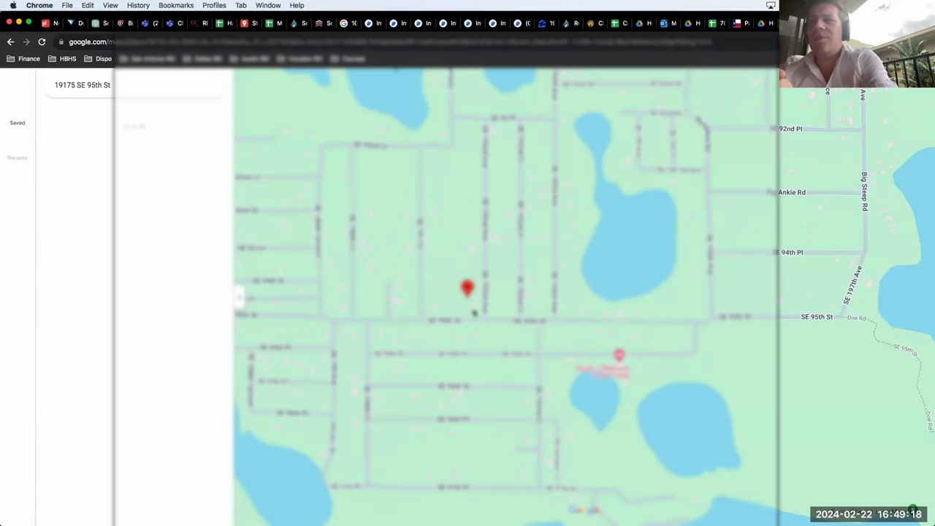
- Examine the area around the property in Google Maps at regional and local scale, and return to the property's edit page in Investorlift
scroll(474, 313, down, 5)
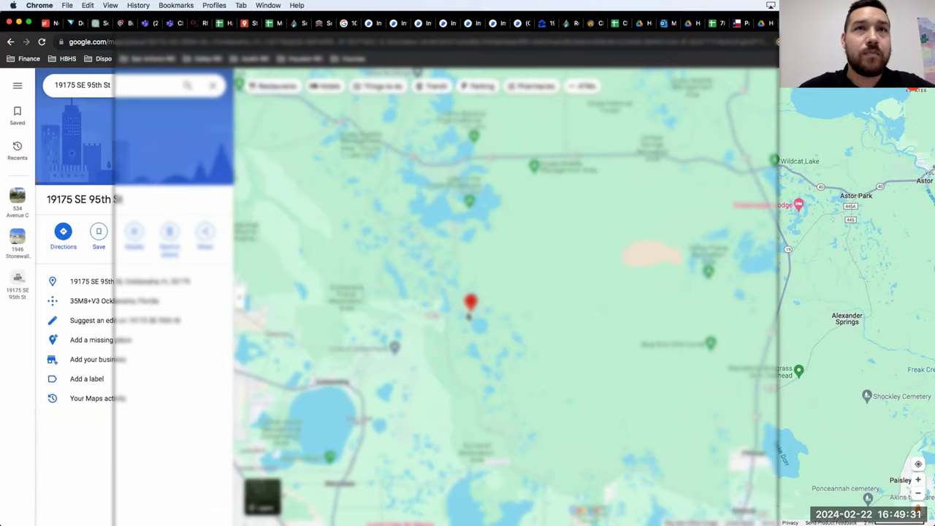
scroll(471, 307, down, 2)
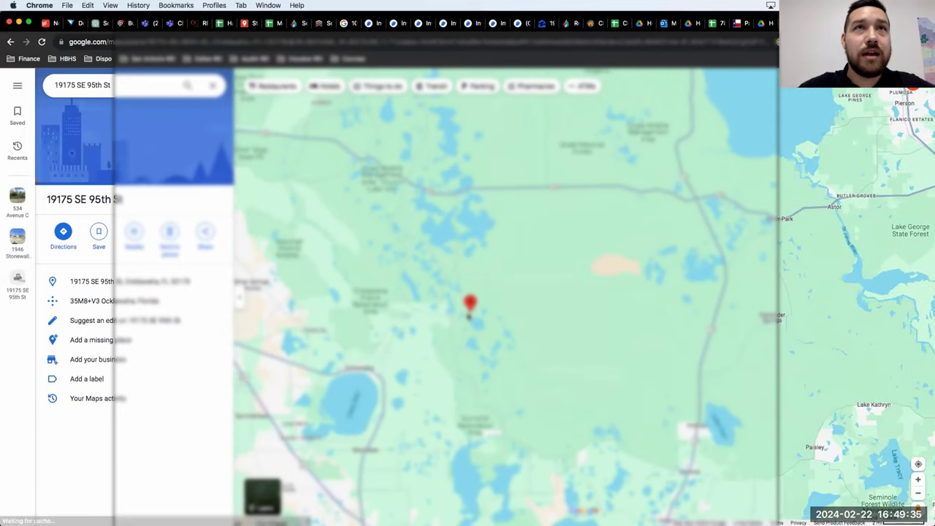
scroll(470, 303, down, 2)
scroll(468, 315, down, 2)
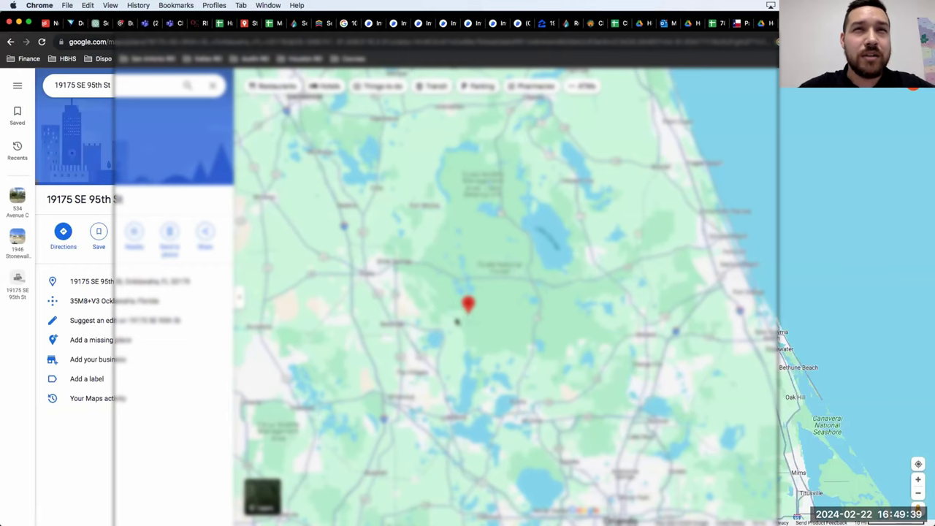
scroll(465, 310, up, 2)
scroll(471, 313, up, 2)
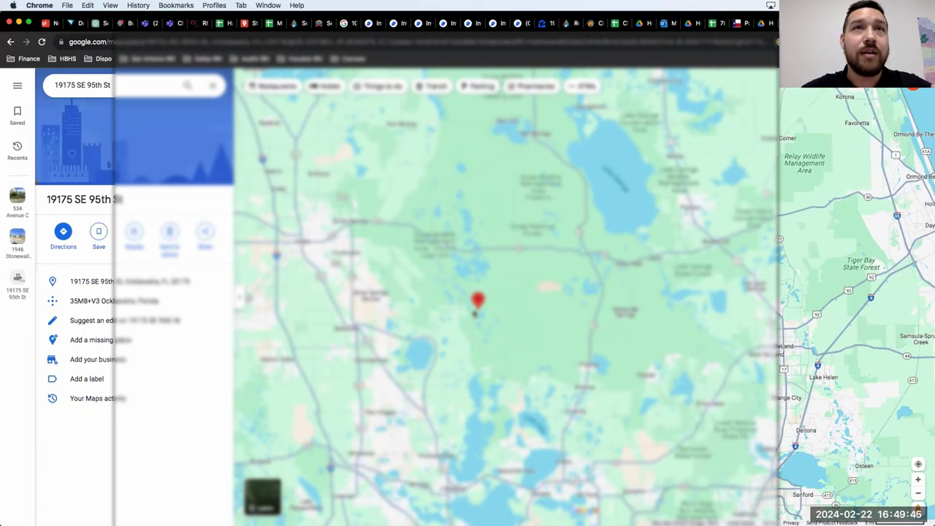
scroll(476, 316, down, 2)
scroll(479, 329, down, 1)
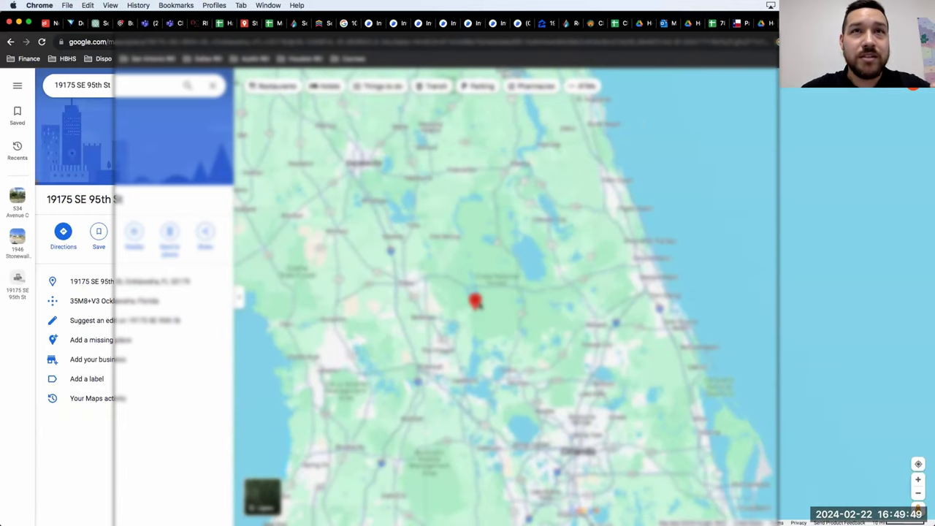
scroll(477, 307, up, 1)
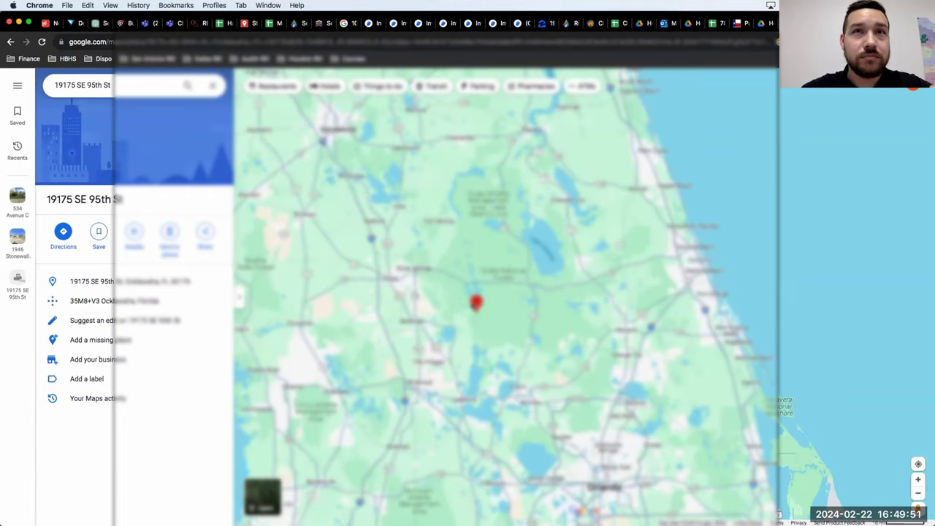
scroll(472, 295, up, 2)
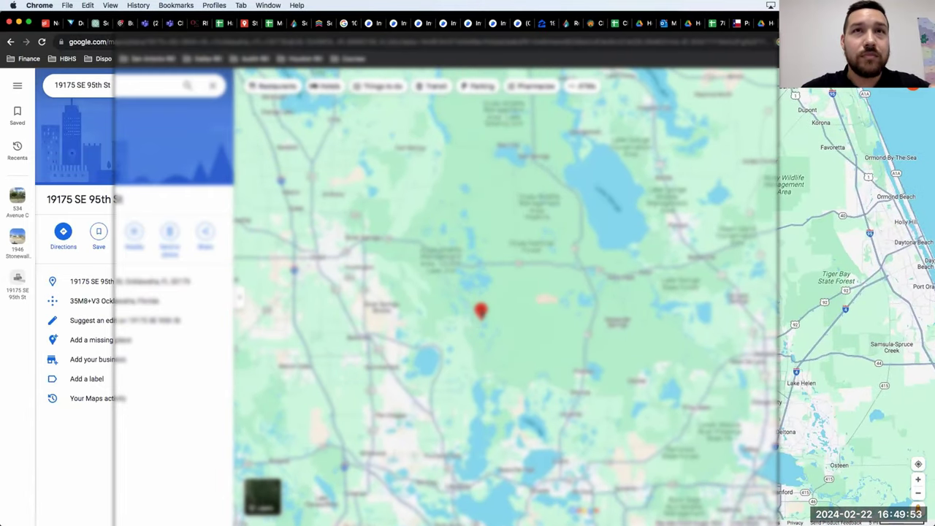
scroll(475, 296, up, 2)
scroll(475, 295, up, 1)
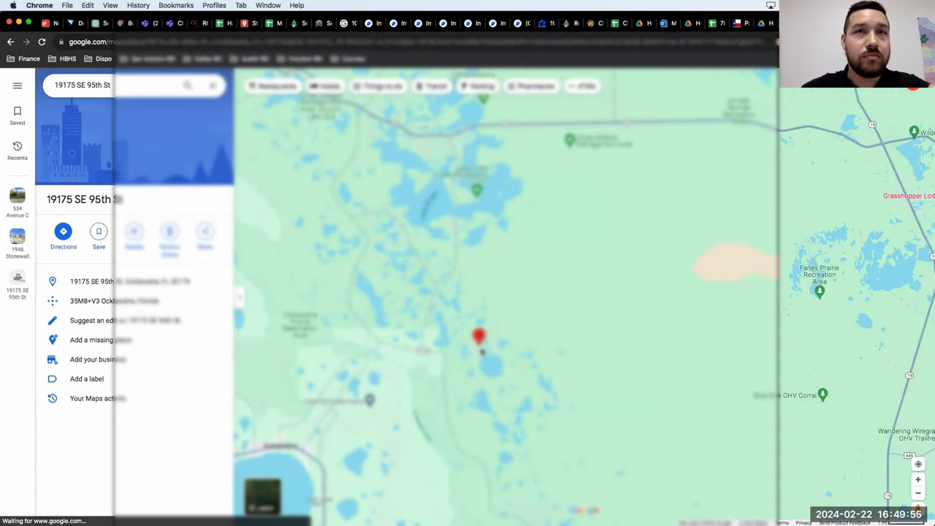
scroll(481, 351, up, 2)
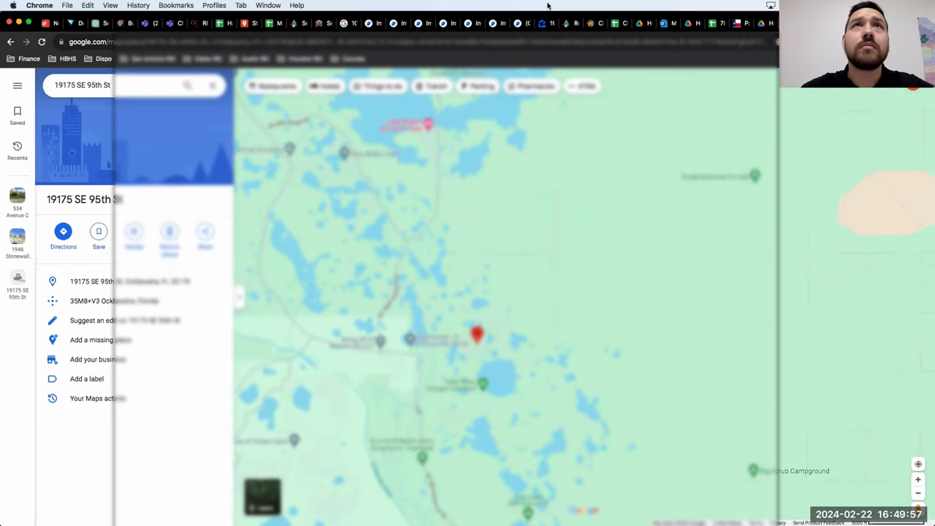
click(470, 23)
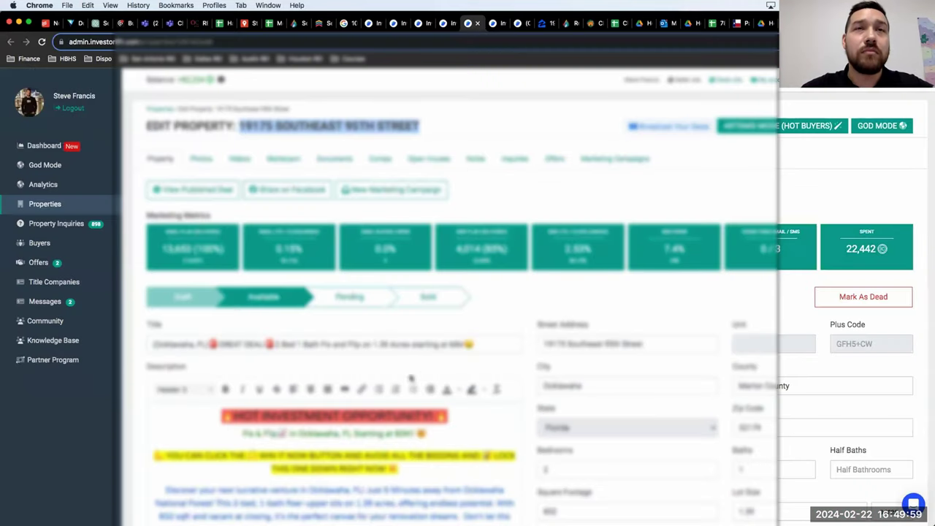
- Examine the Ocklawaha listing's description, comps, asking and purchase prices and remaining property fields on its edit page
scroll(412, 362, down, 5)
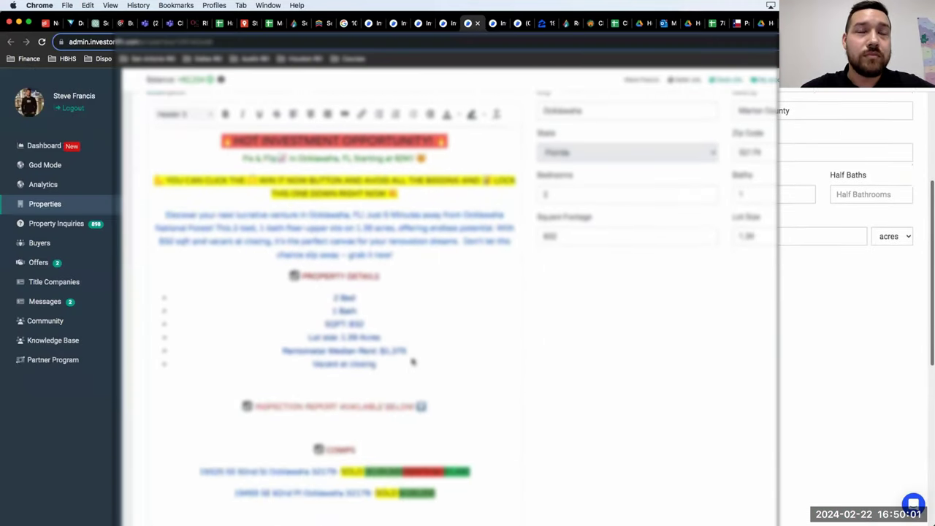
scroll(583, 315, down, 6)
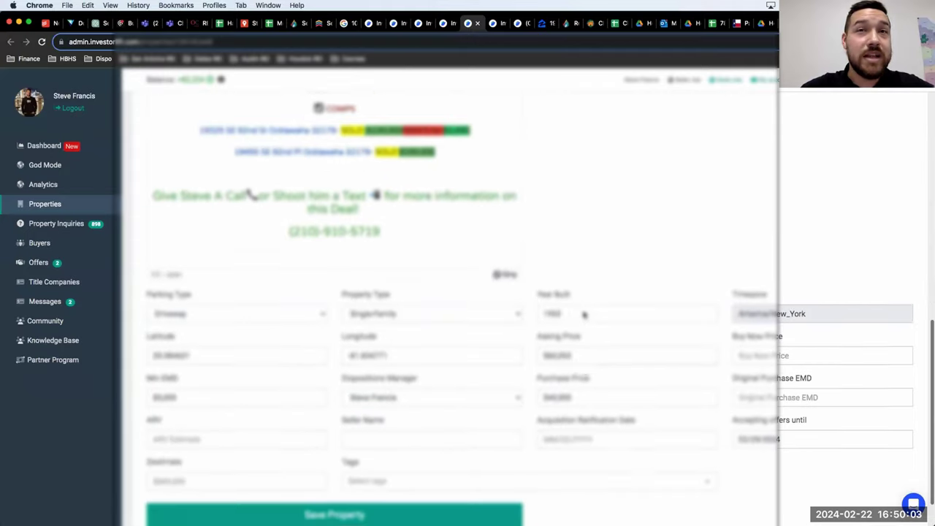
scroll(584, 314, down, 1)
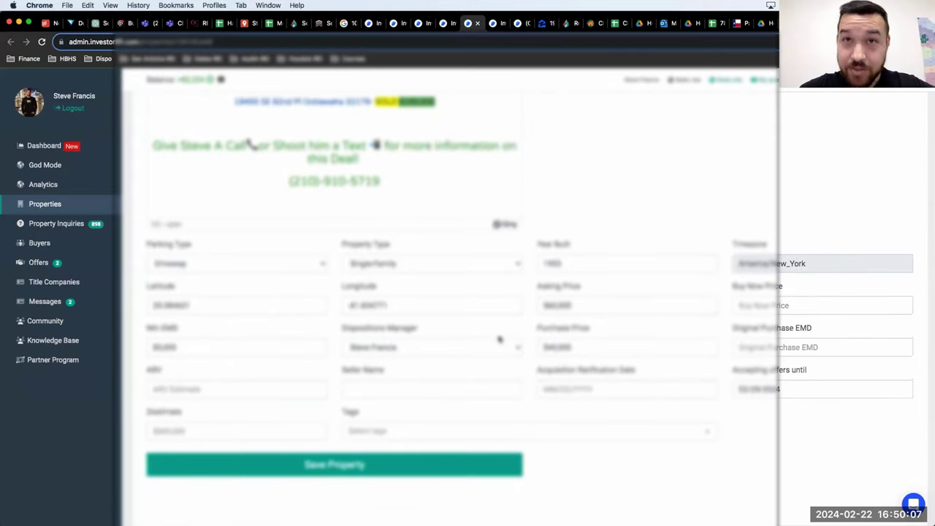
scroll(538, 312, up, 1)
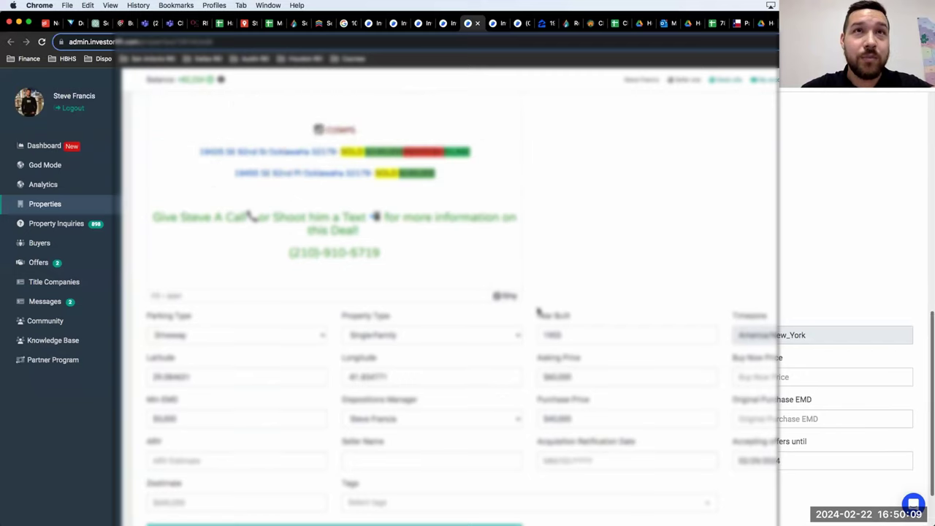
scroll(539, 312, up, 1)
scroll(539, 311, up, 1)
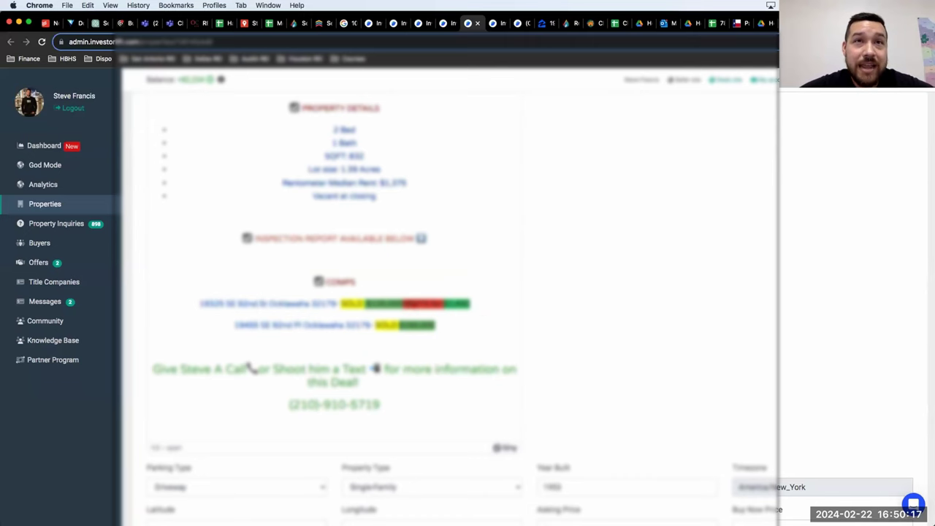
scroll(486, 323, up, 3)
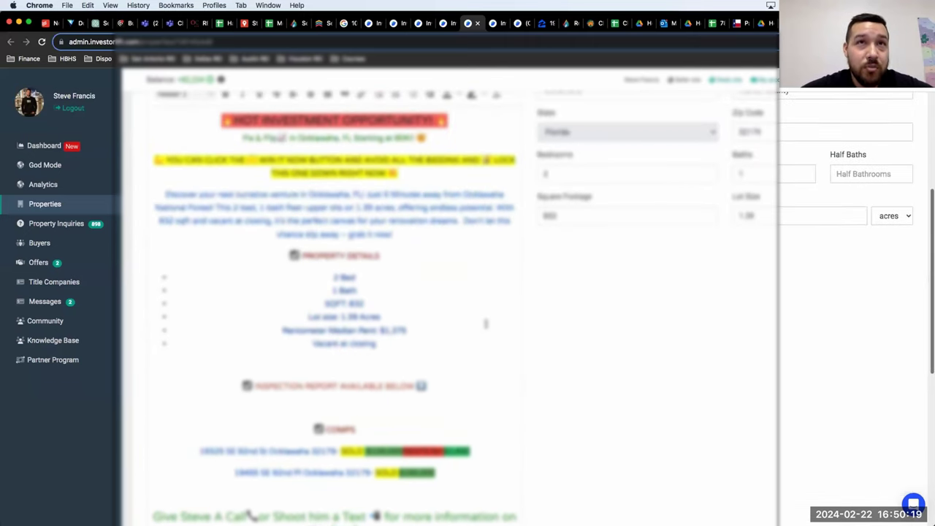
scroll(486, 323, up, 1)
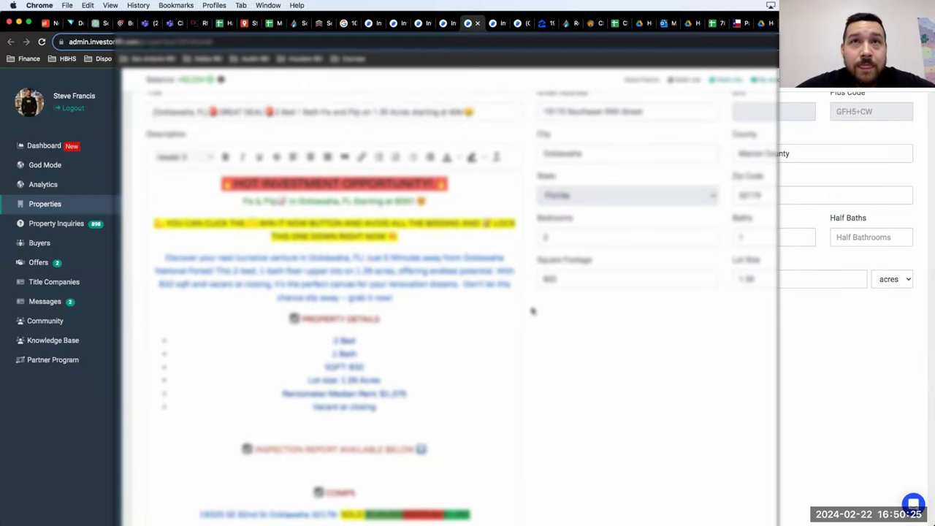
scroll(532, 311, down, 1)
scroll(532, 311, up, 2)
scroll(532, 311, down, 4)
scroll(532, 312, down, 7)
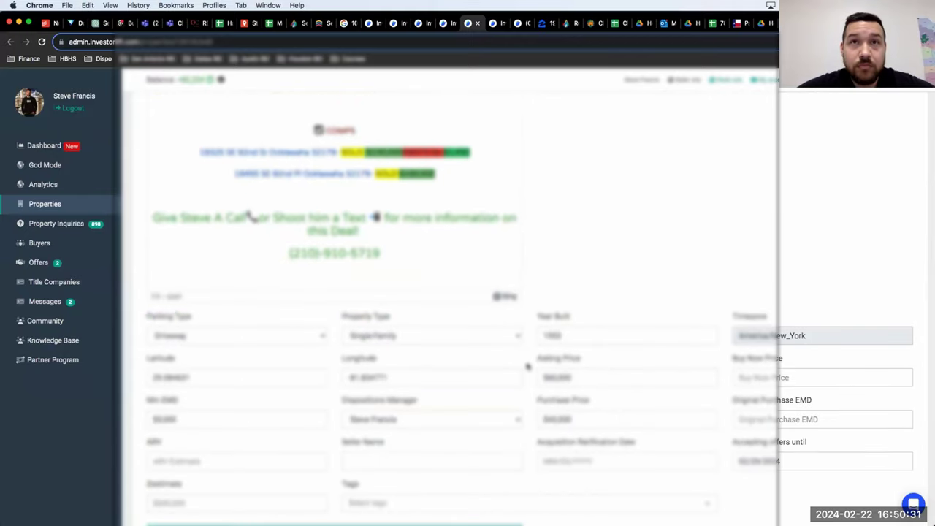
scroll(527, 367, up, 5)
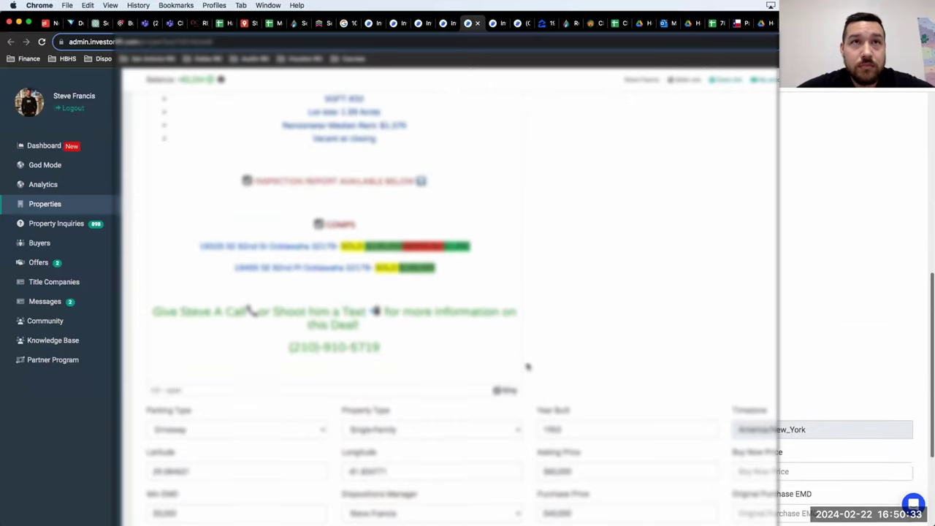
scroll(528, 367, up, 1)
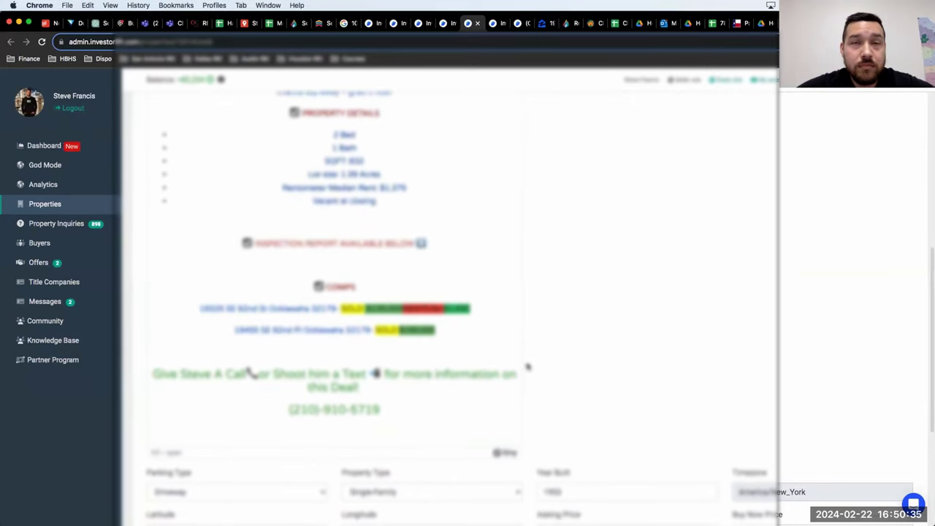
scroll(528, 367, up, 2)
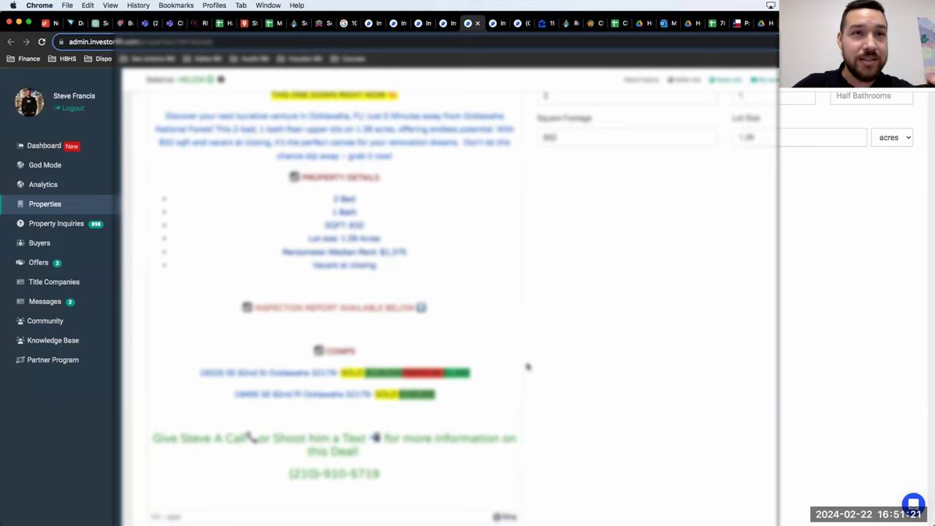
scroll(528, 367, down, 8)
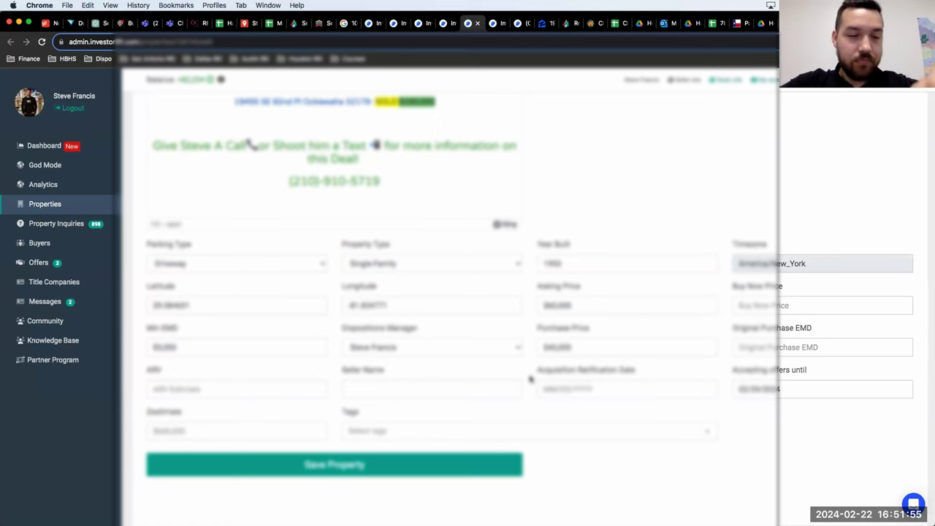
- Open the property's inquiries and expand the three newest ones in turn to read the buyers' messages
scroll(551, 339, up, 15)
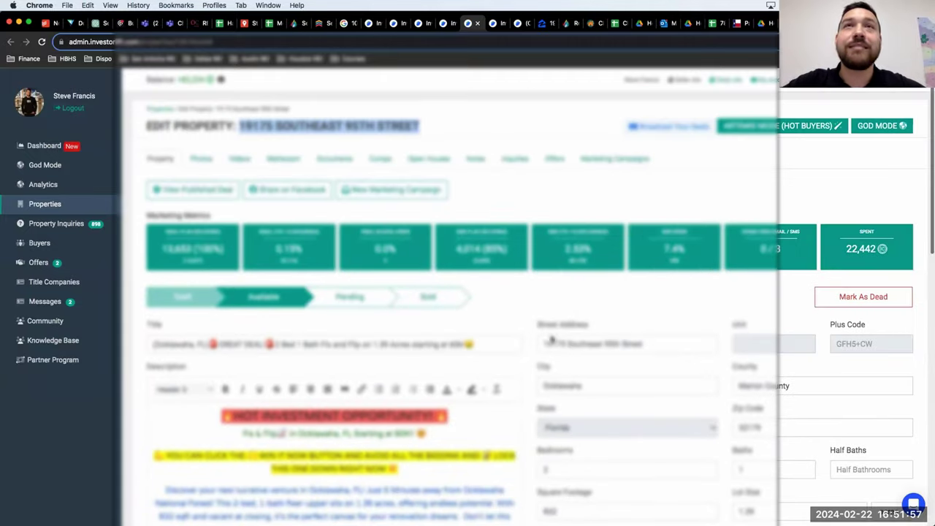
click(515, 164)
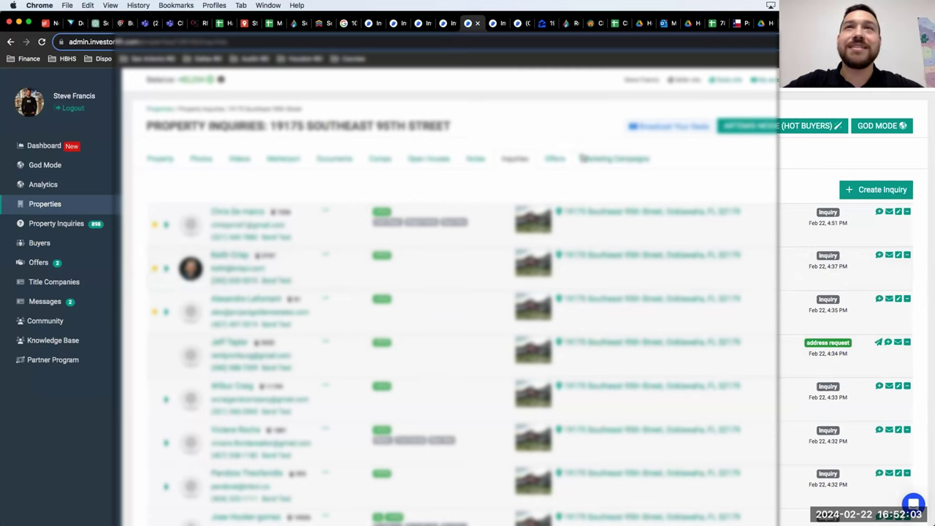
scroll(581, 272, down, 1)
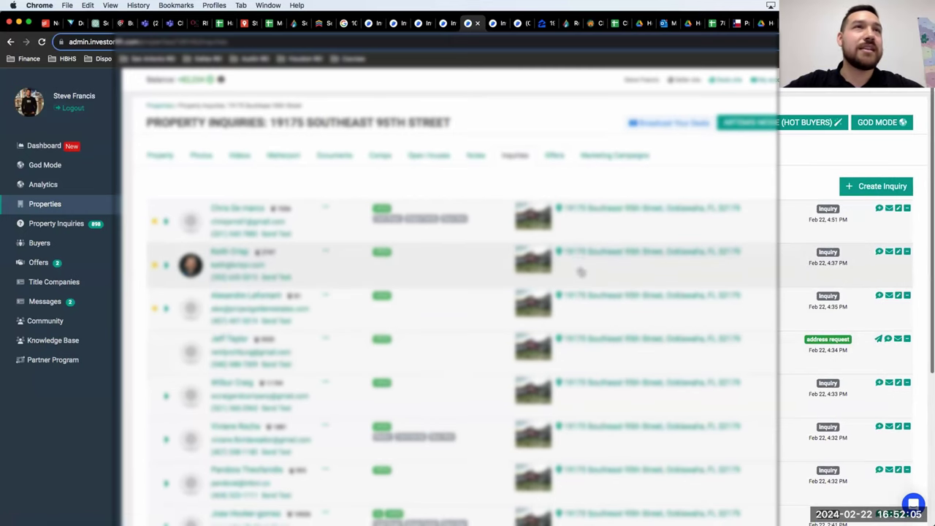
click(167, 221)
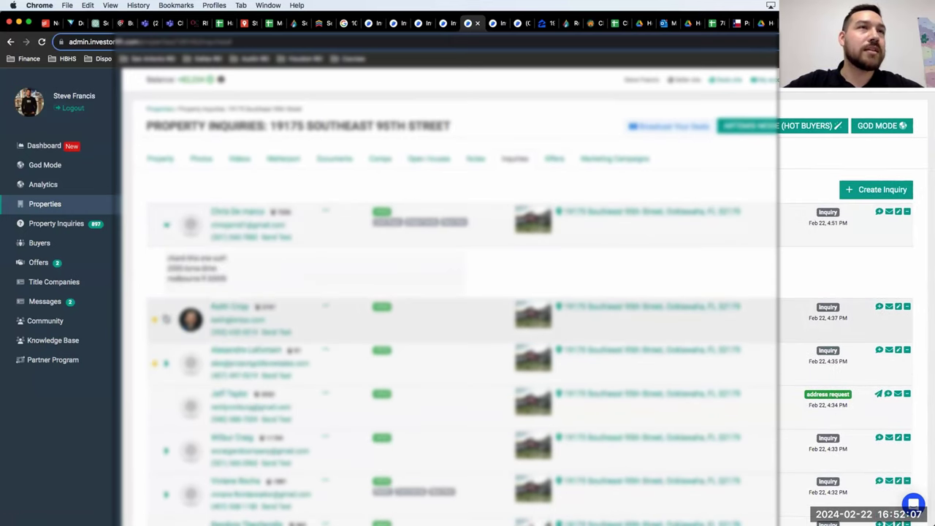
click(167, 320)
click(169, 344)
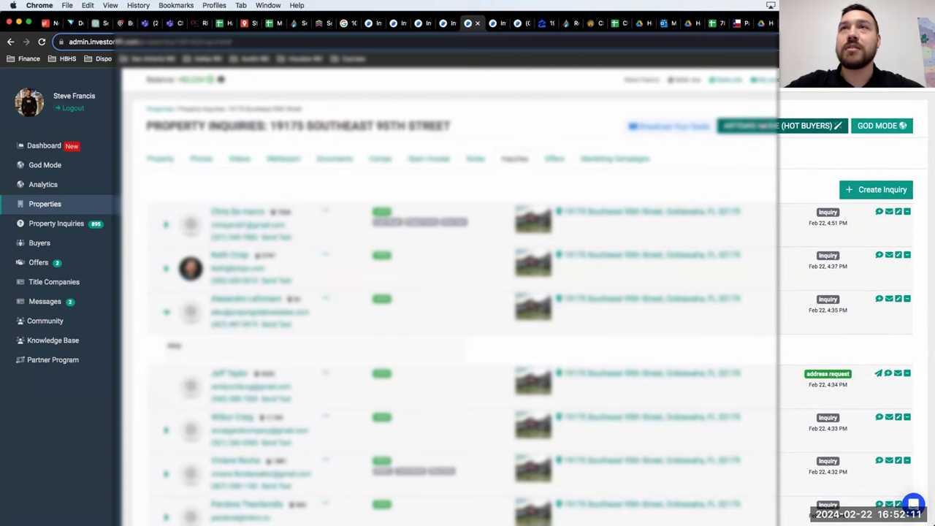
- Open the property's hot buyers, show the neighbor buyers and look through their ranked list
click(807, 126)
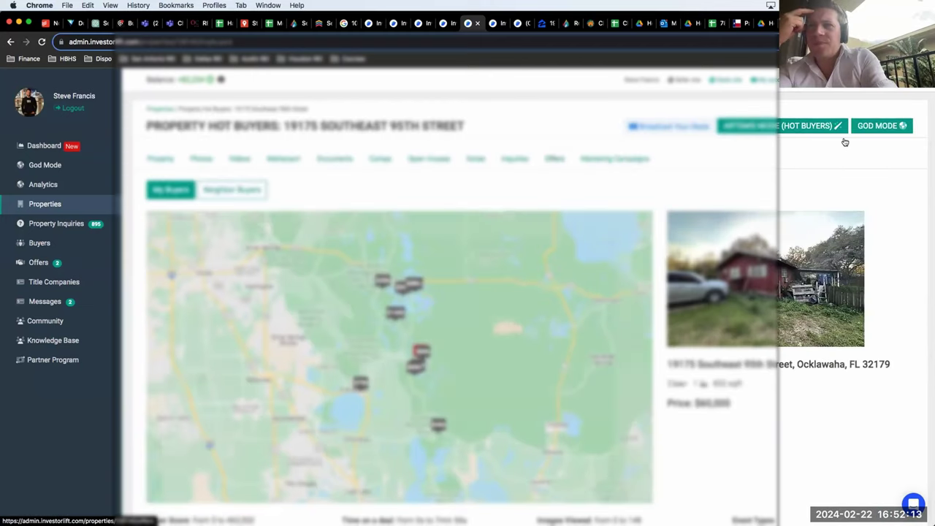
click(232, 189)
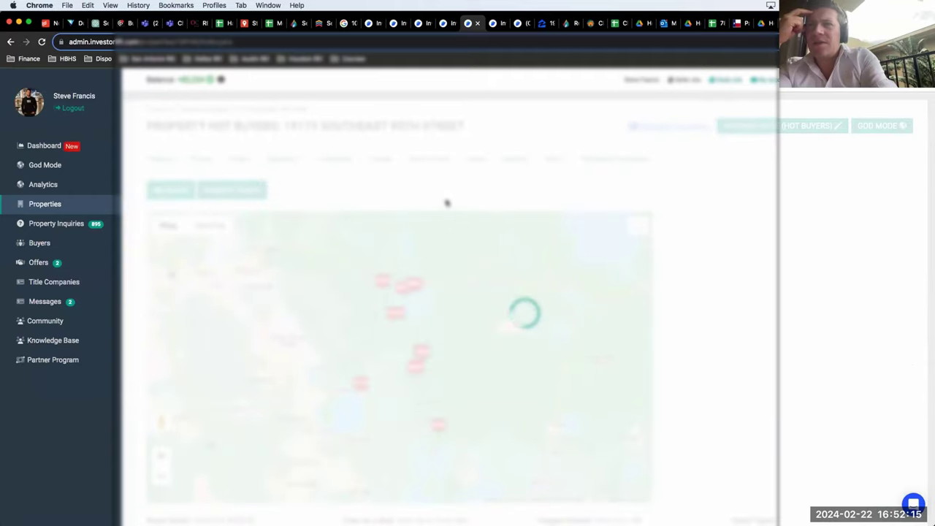
scroll(447, 203, down, 5)
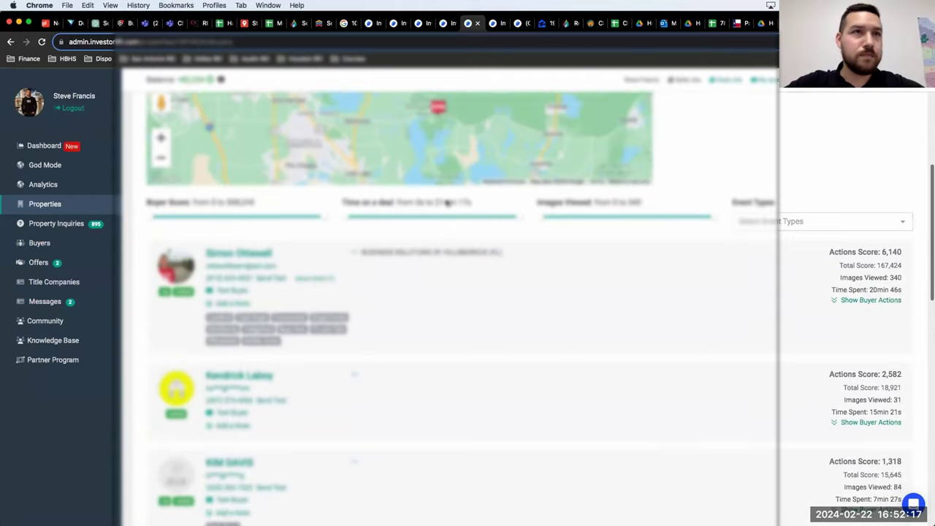
scroll(390, 371, down, 5)
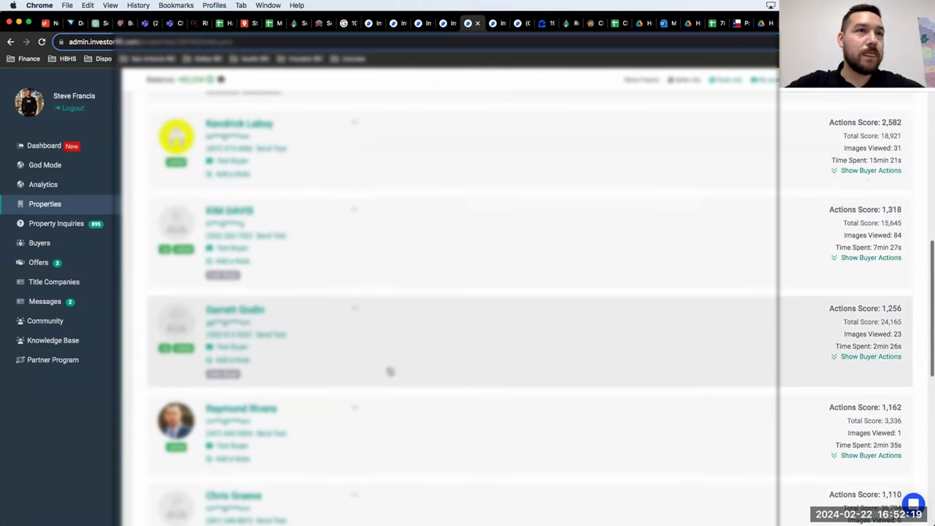
scroll(390, 372, down, 1)
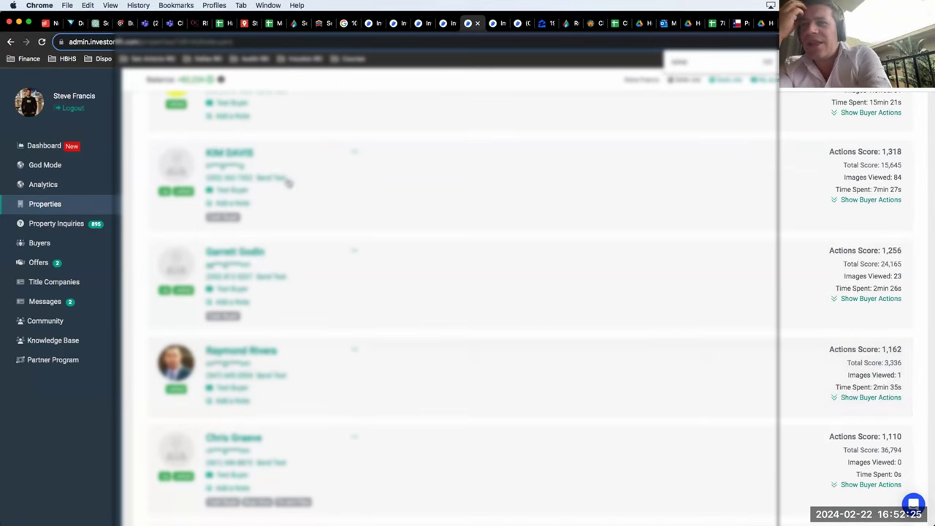
- Expand the third-ranked neighbor buyer's actions and examine the events, addresses, dates and scores
scroll(296, 168, up, 3)
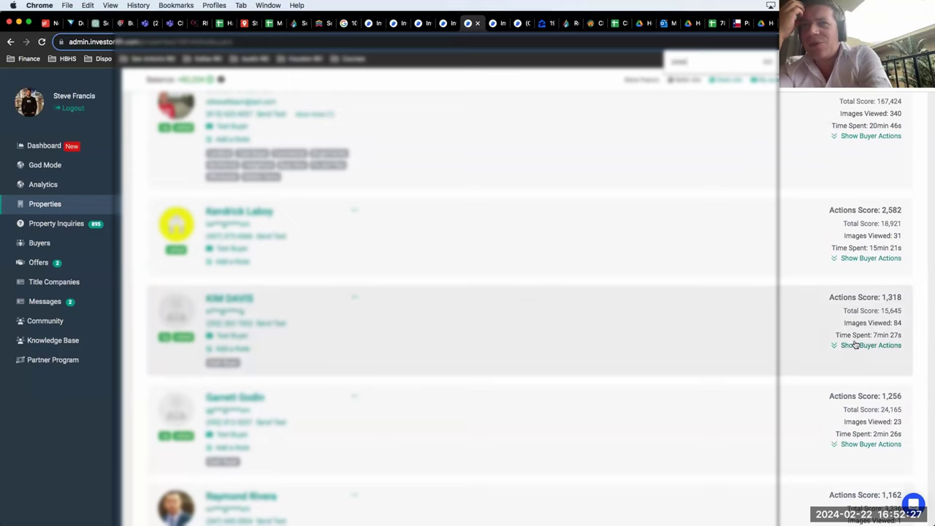
click(855, 344)
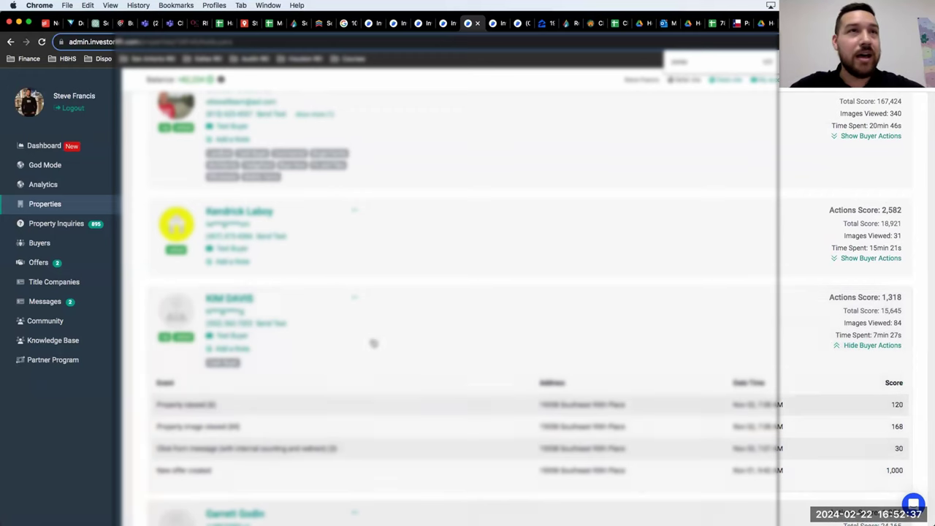
scroll(373, 340, down, 1)
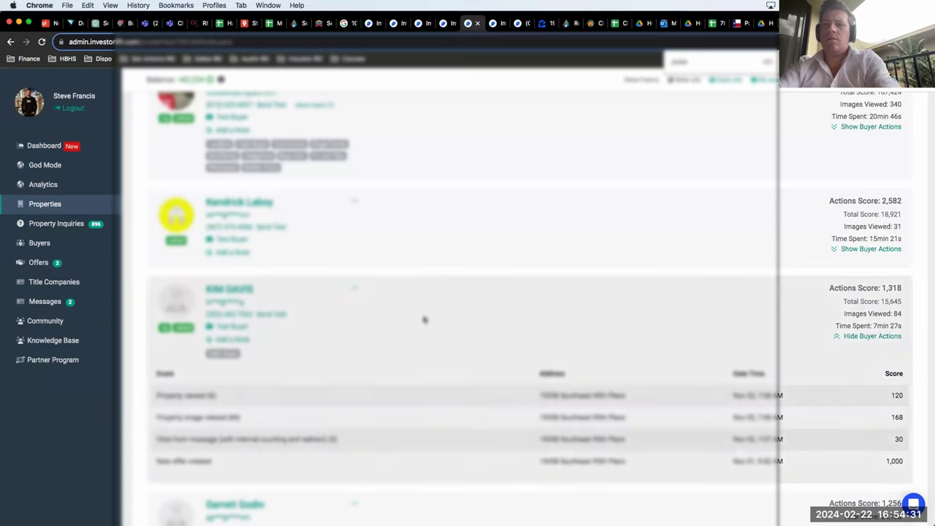
scroll(412, 311, down, 2)
scroll(412, 311, down, 1)
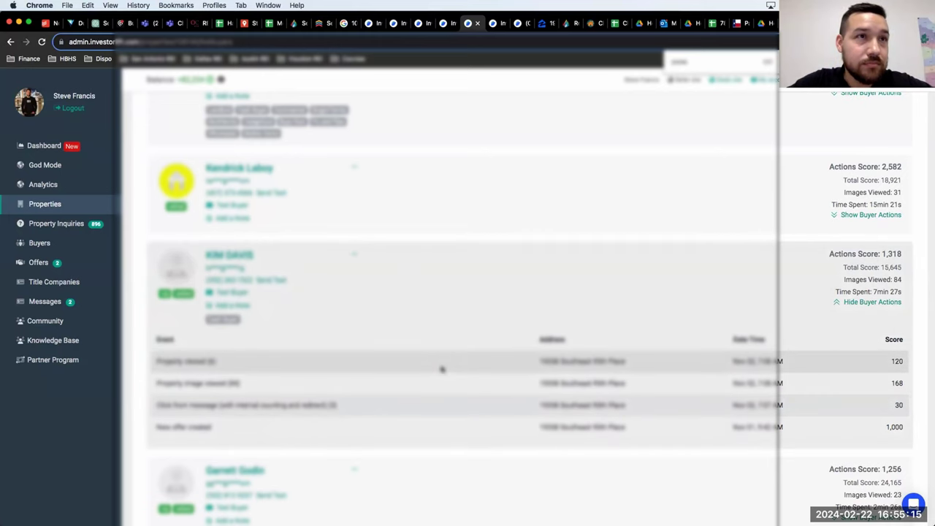
scroll(442, 369, up, 1)
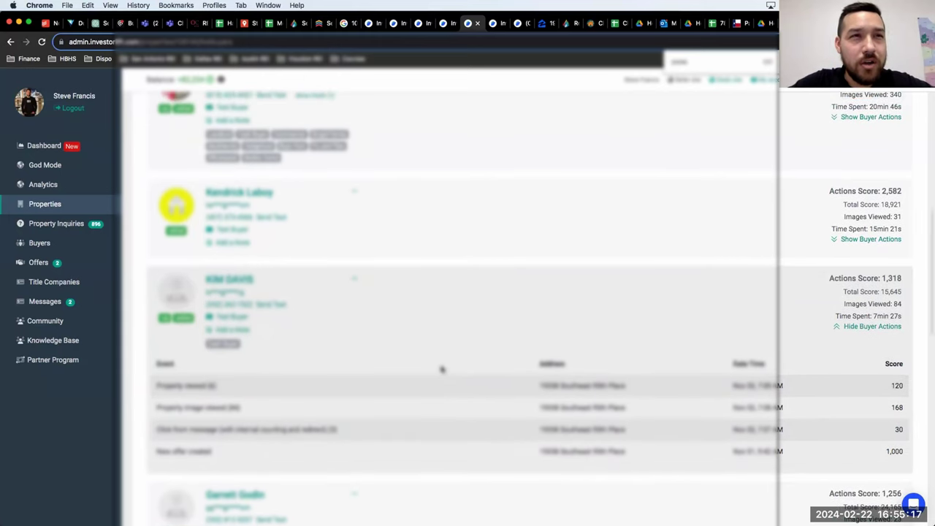
click(442, 369)
- Review the neighbor buyers map and compare the top three buyers' action scores, images viewed and time spent
scroll(446, 256, down, 1)
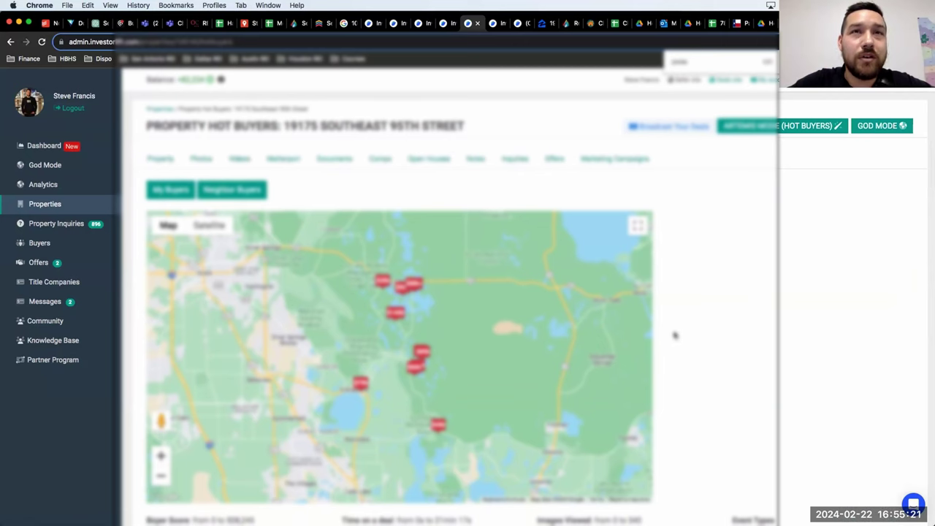
scroll(734, 391, down, 6)
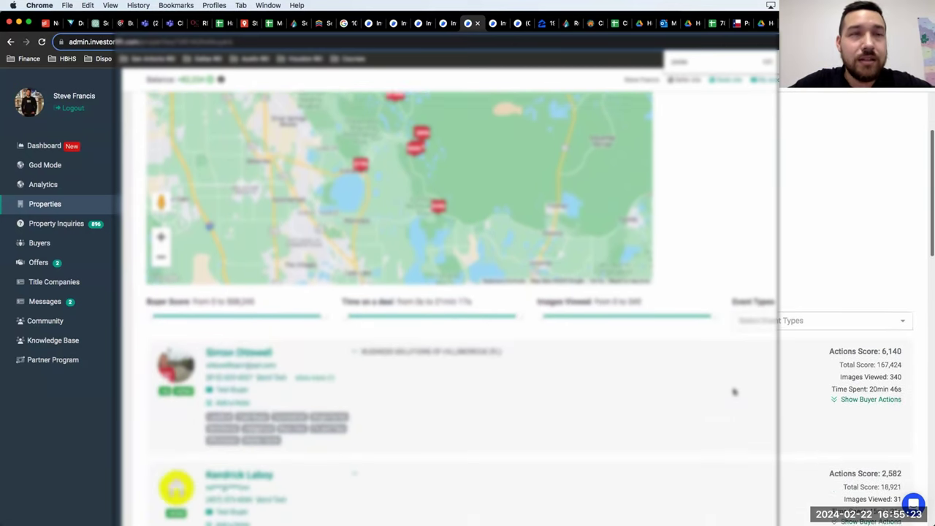
scroll(735, 392, down, 3)
scroll(727, 392, down, 3)
click(727, 393)
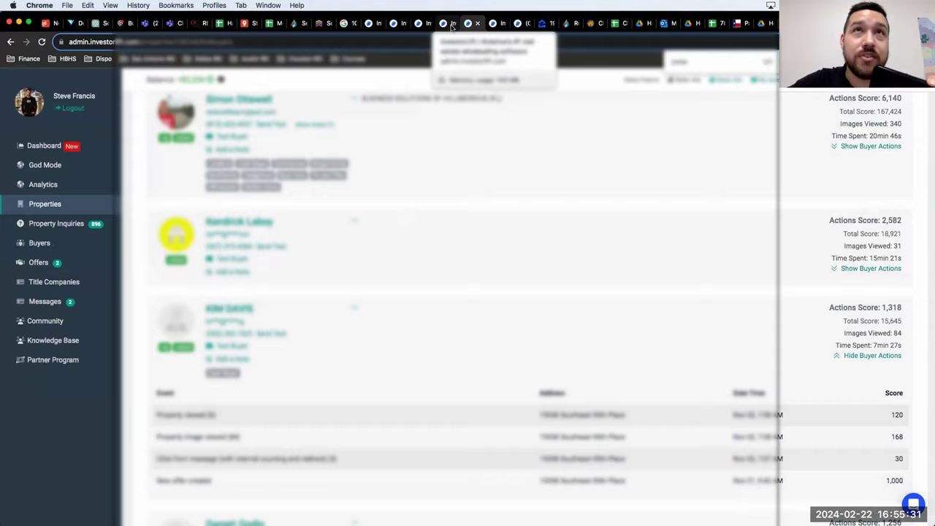
- Find the published Ocklawaha listing among the open Investorlift pages and examine its summary, contact section and heading
click(451, 26)
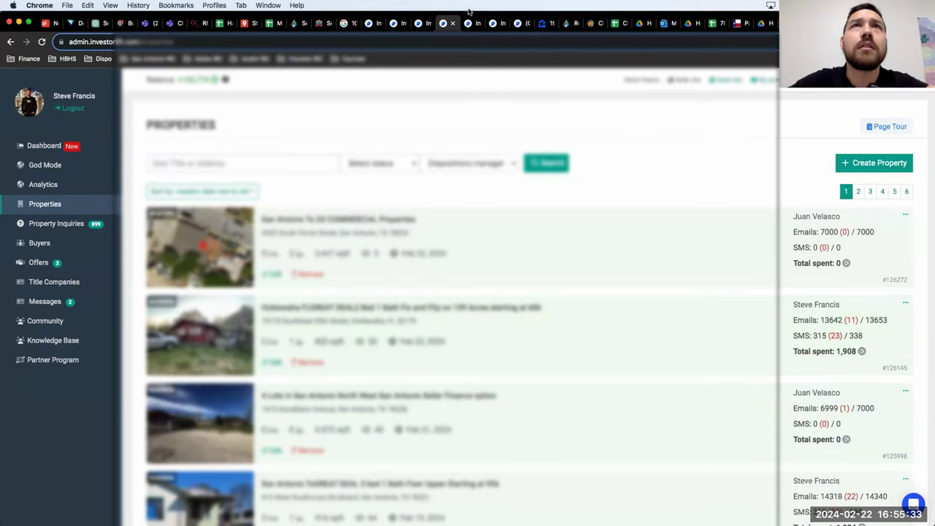
click(471, 23)
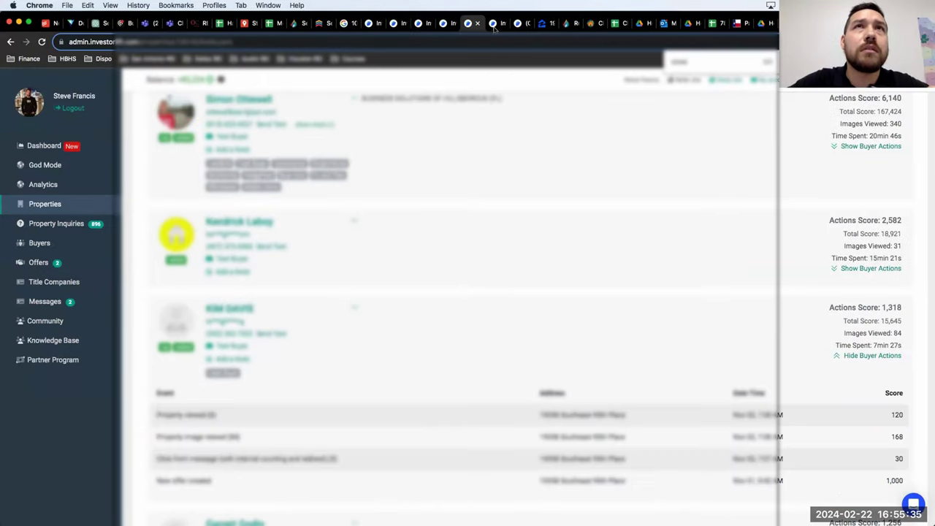
click(494, 25)
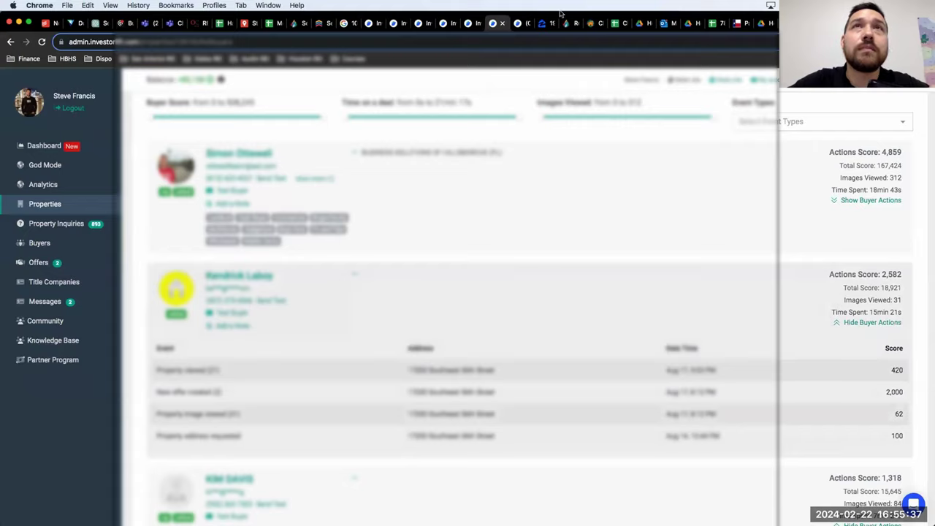
click(517, 25)
scroll(388, 311, down, 5)
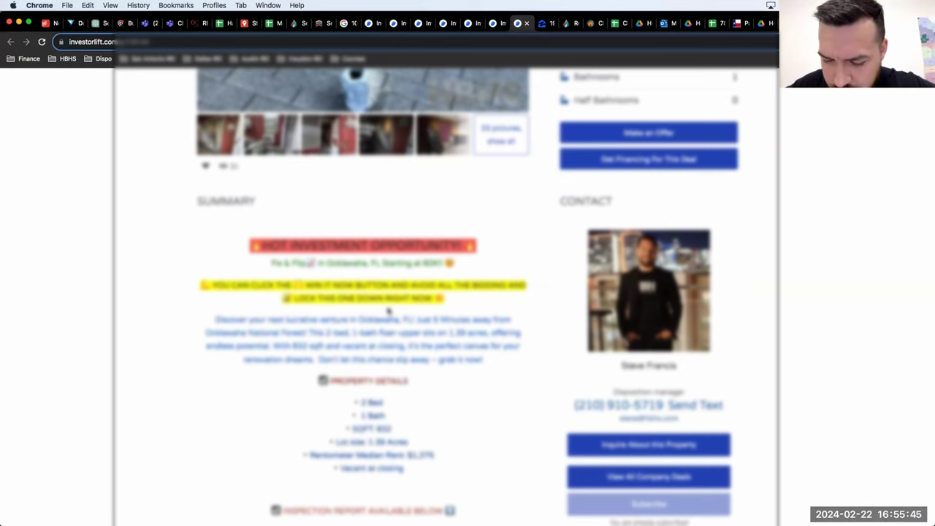
scroll(388, 311, up, 10)
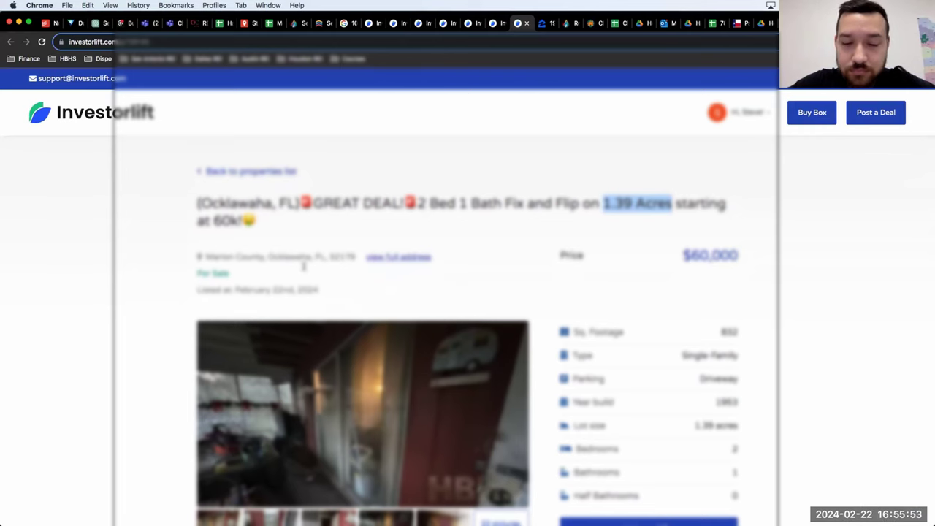
- Examine the Ocklawaha listing's photos, property facts, summary text and contact section, down to the property details and comps
scroll(156, 428, down, 8)
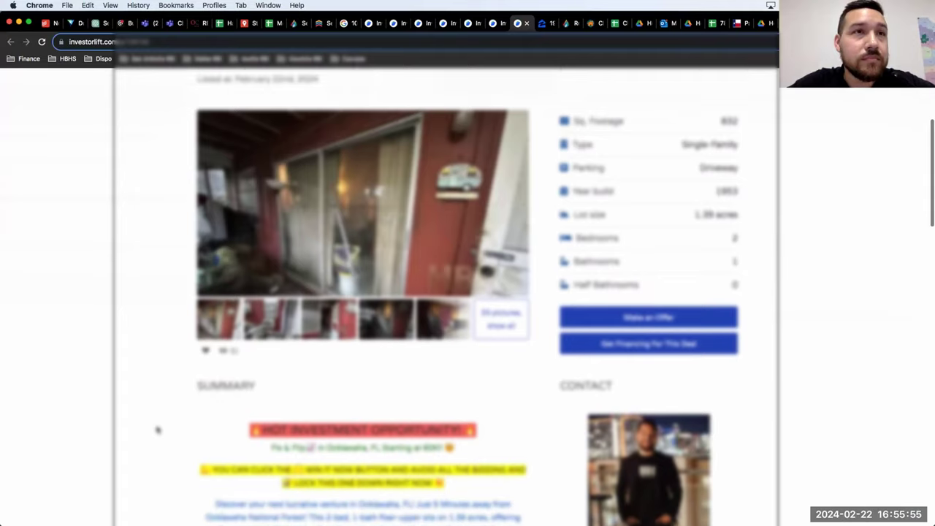
scroll(156, 430, down, 3)
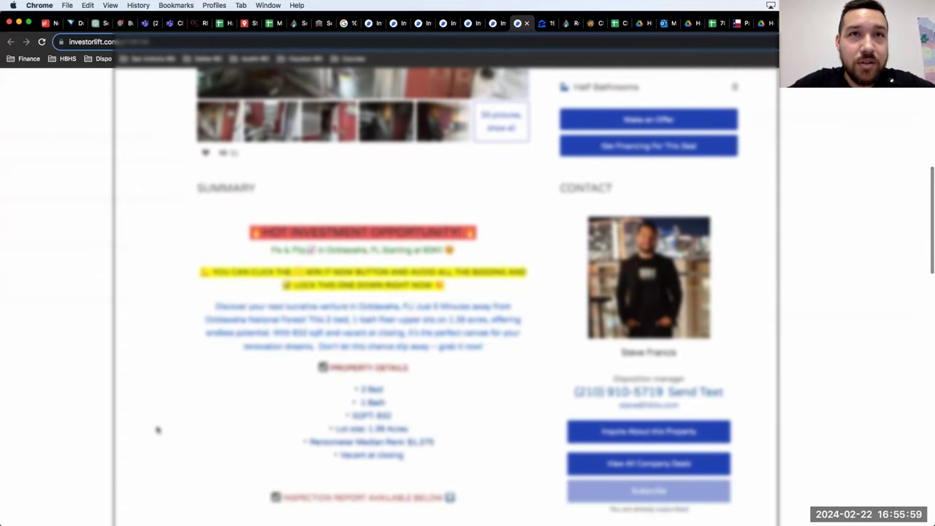
scroll(156, 430, down, 3)
scroll(156, 430, up, 3)
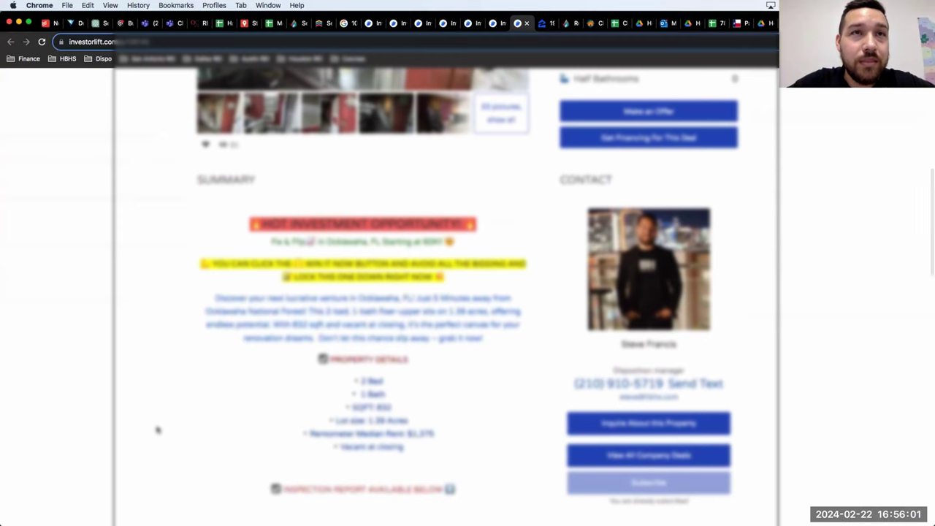
scroll(156, 430, down, 1)
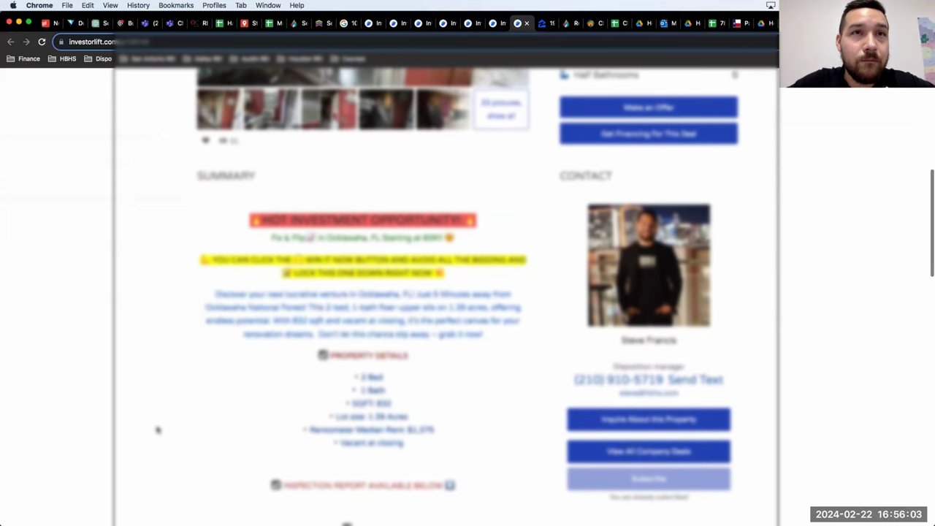
scroll(156, 430, down, 2)
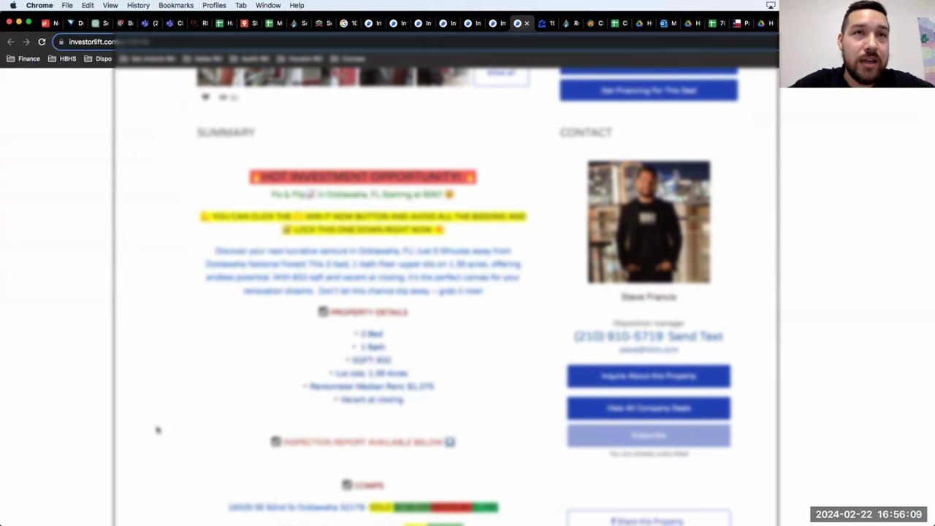
scroll(156, 429, up, 8)
scroll(156, 430, down, 6)
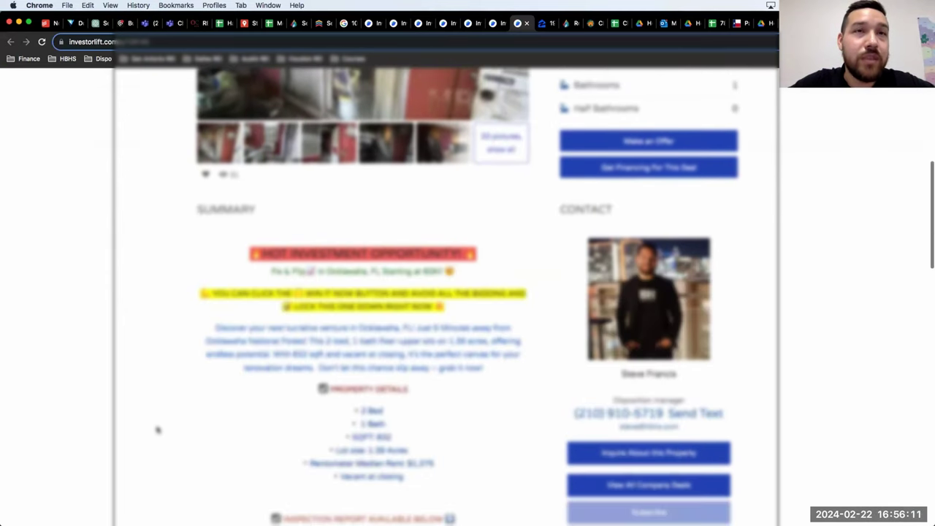
scroll(157, 429, down, 4)
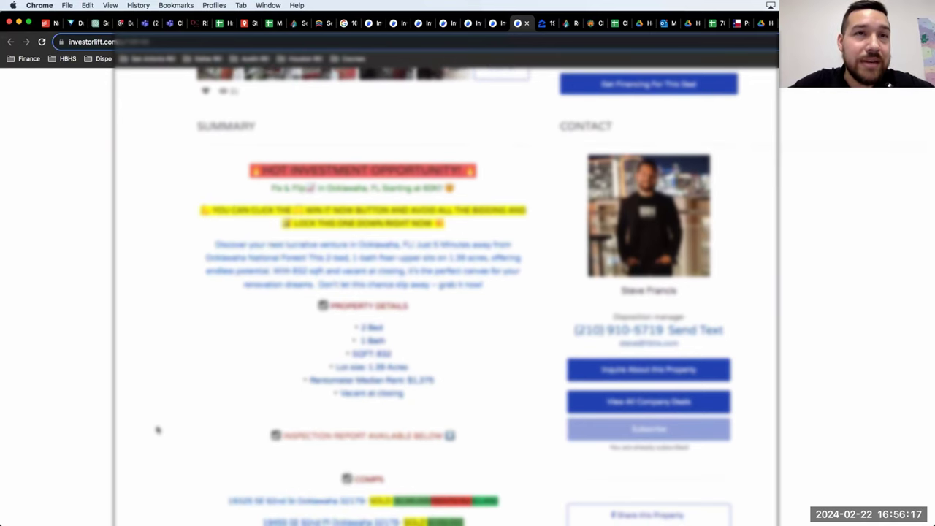
scroll(157, 430, down, 6)
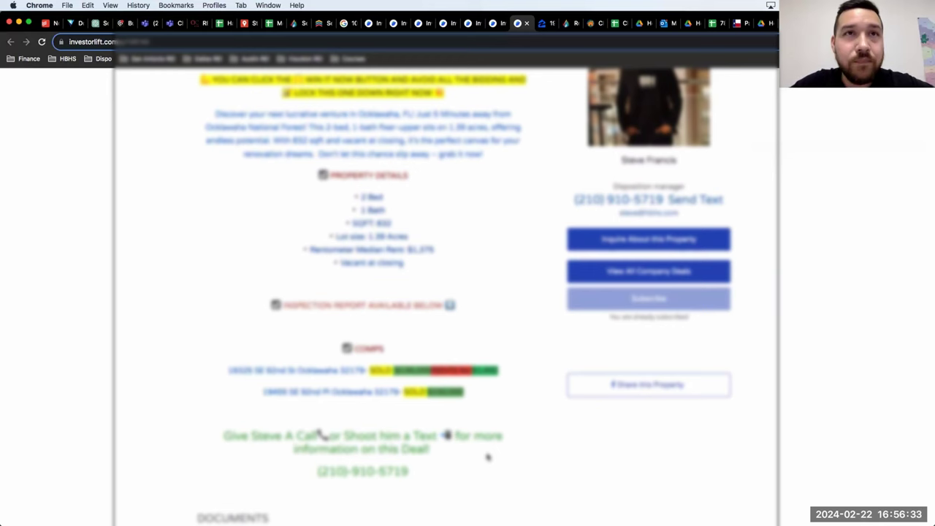
- Review the listing from its price and photo gallery through the summary to the comps and the inspection report under Documents
scroll(508, 329, up, 6)
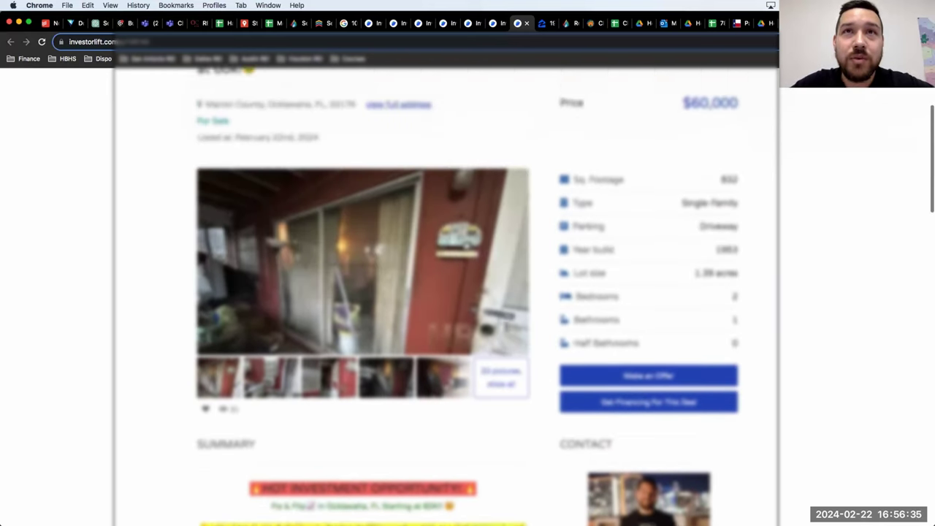
scroll(534, 339, down, 1)
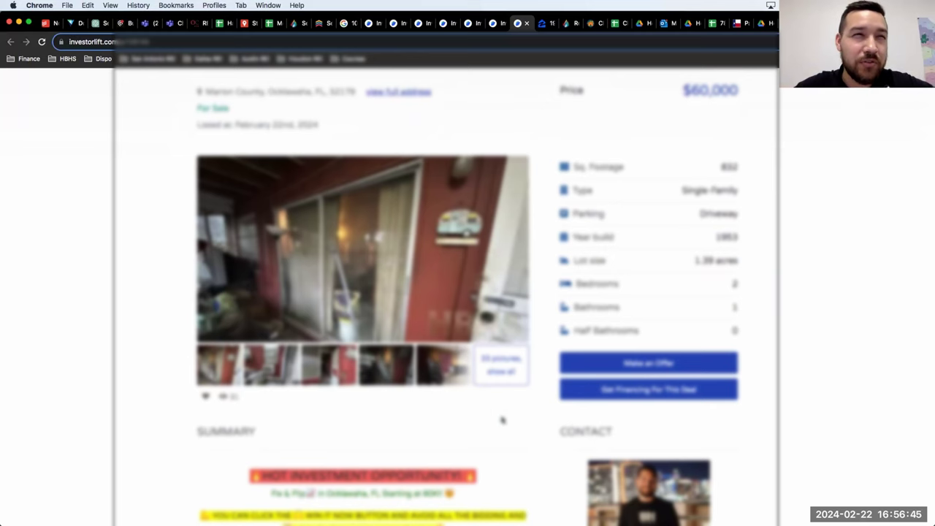
scroll(502, 420, down, 5)
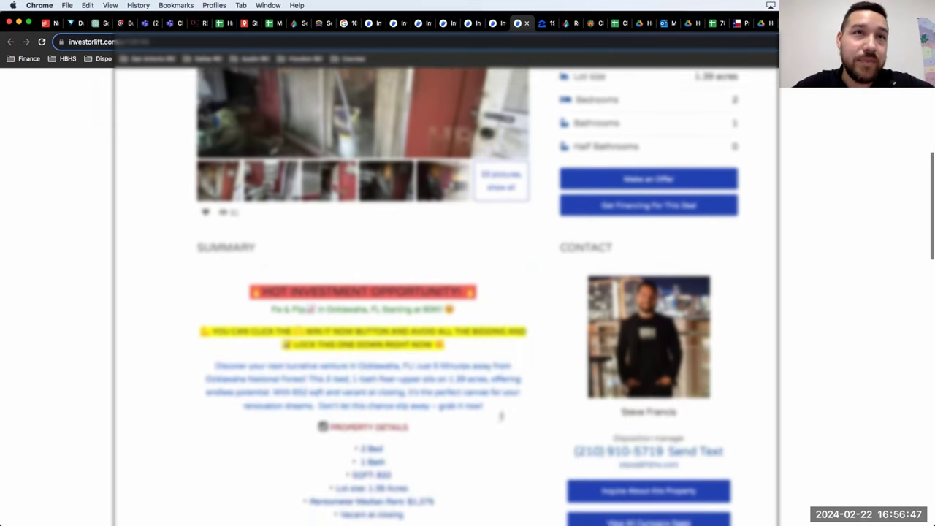
scroll(502, 420, down, 1)
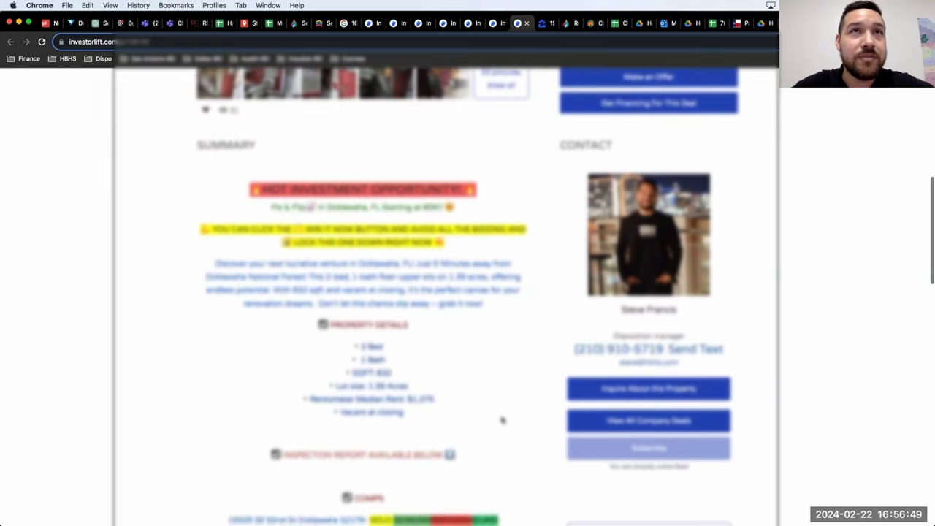
scroll(502, 420, down, 5)
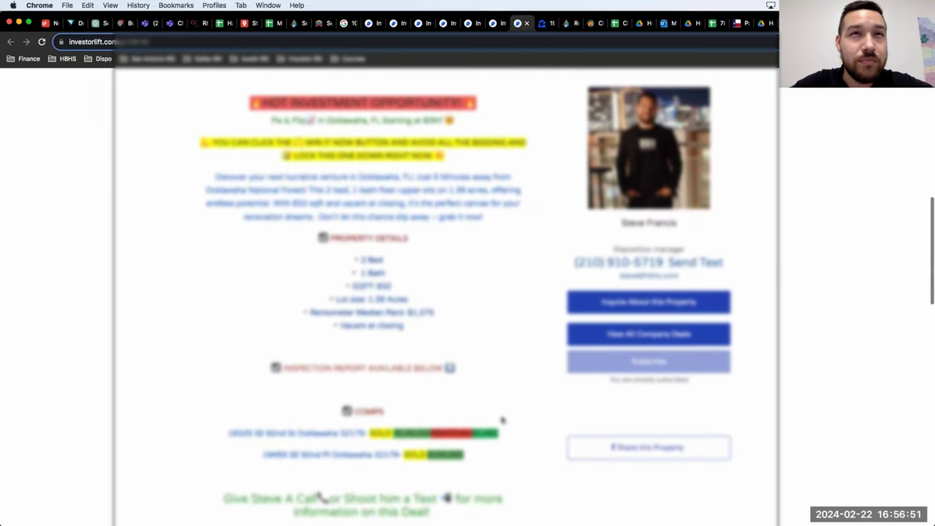
scroll(502, 418, down, 2)
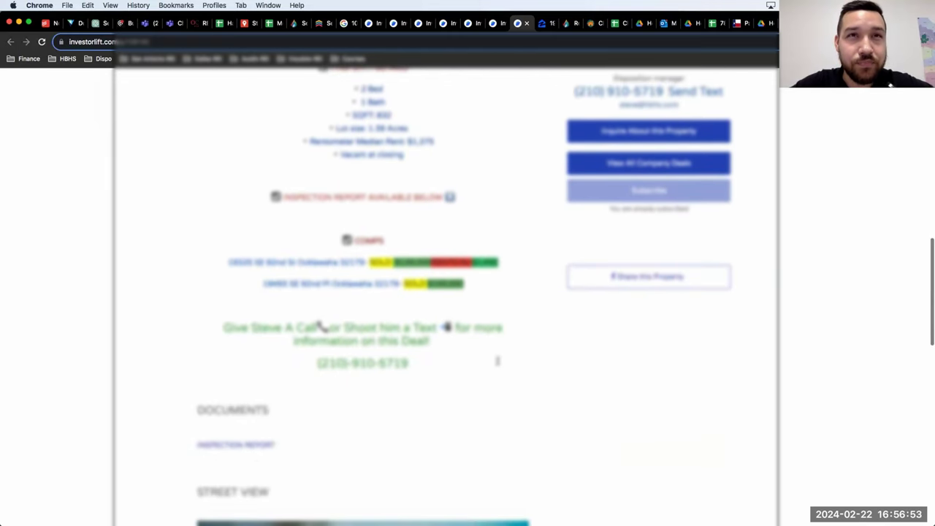
scroll(497, 359, up, 5)
scroll(499, 337, up, 3)
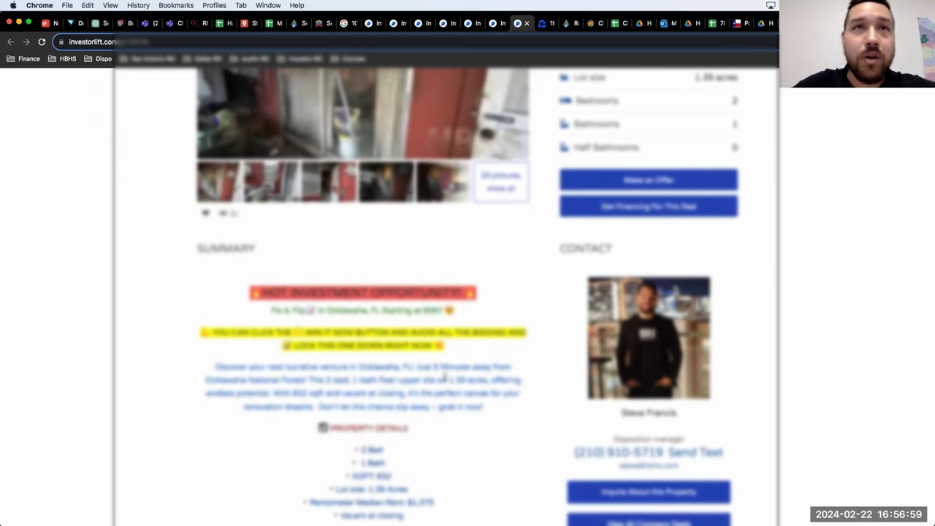
- Recheck the listing's heading and offer options, then read its summary, comps and call-or-text invitation
scroll(444, 376, up, 5)
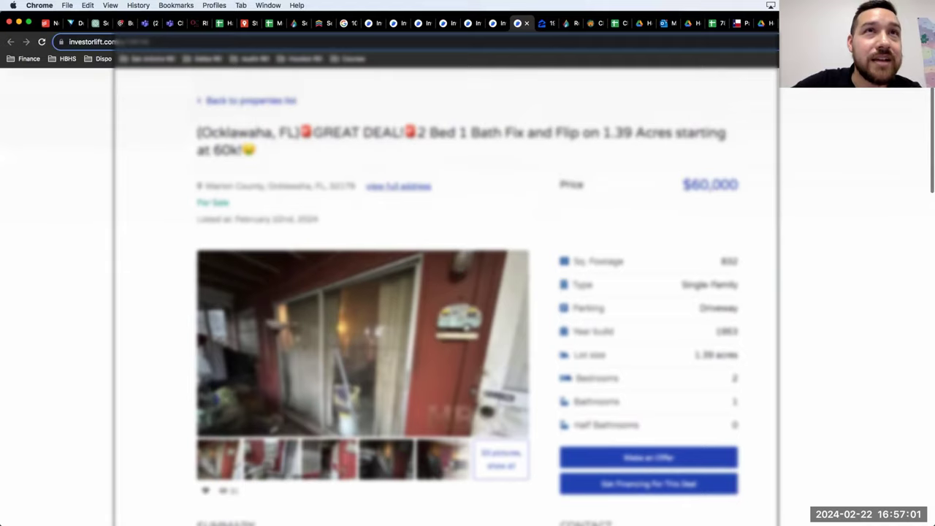
scroll(547, 440, down, 2)
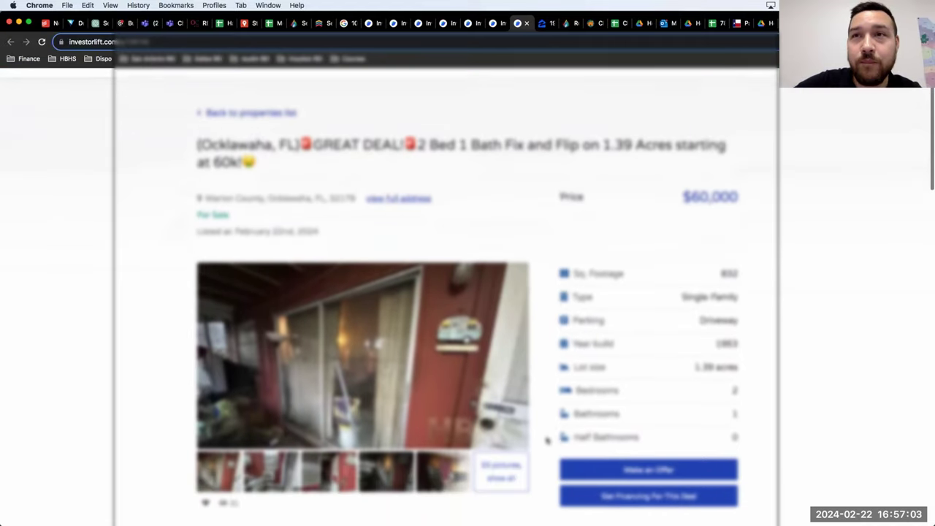
scroll(547, 439, down, 4)
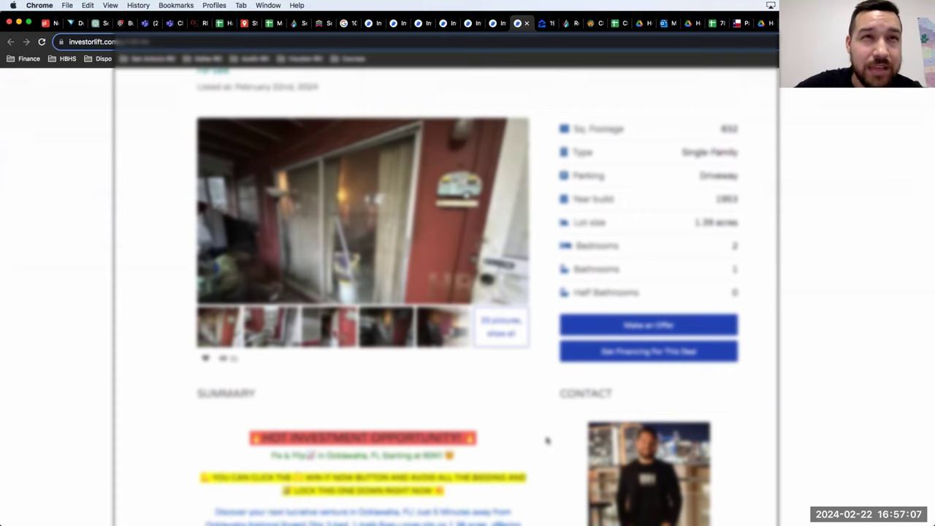
scroll(547, 440, down, 8)
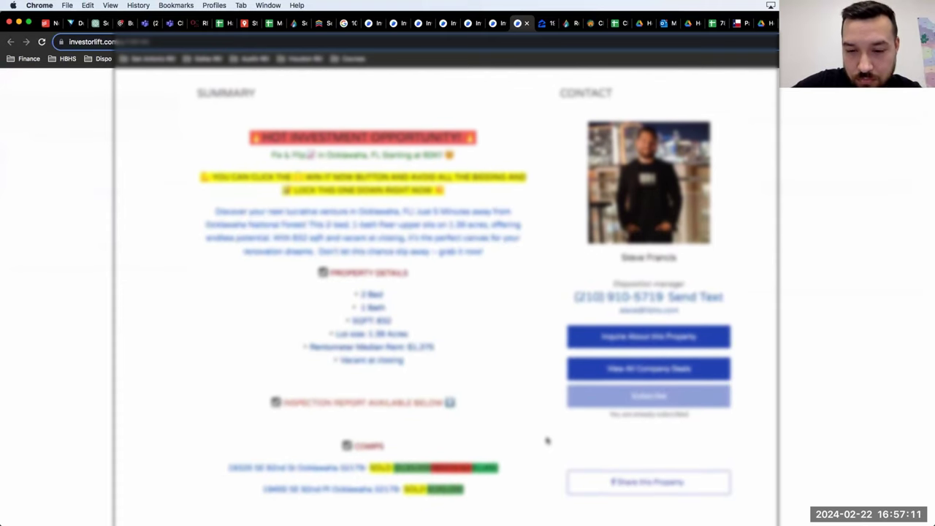
scroll(547, 440, down, 5)
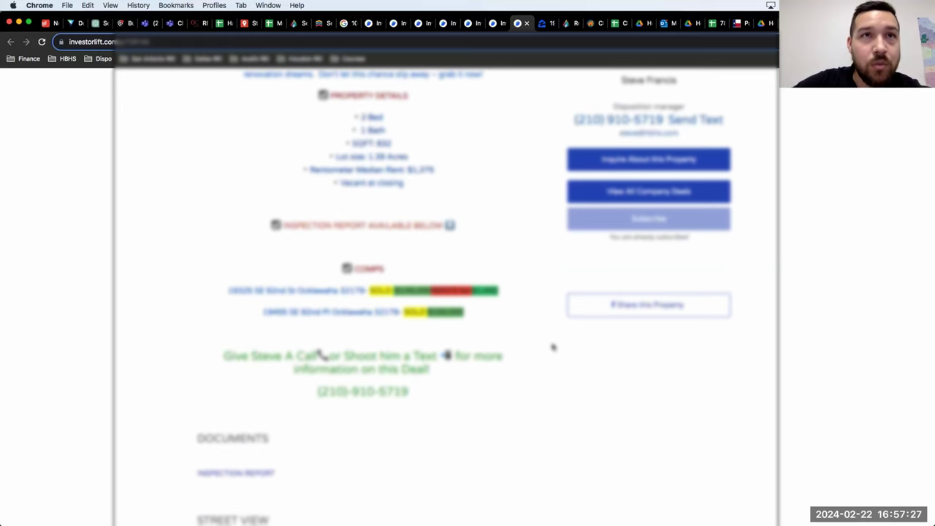
scroll(554, 347, up, 1)
scroll(554, 348, up, 5)
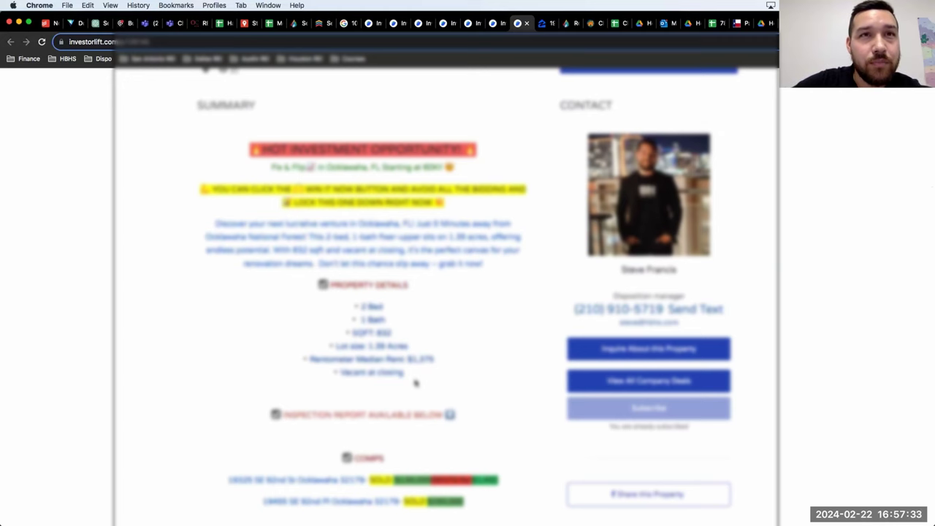
- Highlight the bulleted property details in the listing summary, from the bedroom count to the vacancy at closing
drag(413, 385, 328, 310)
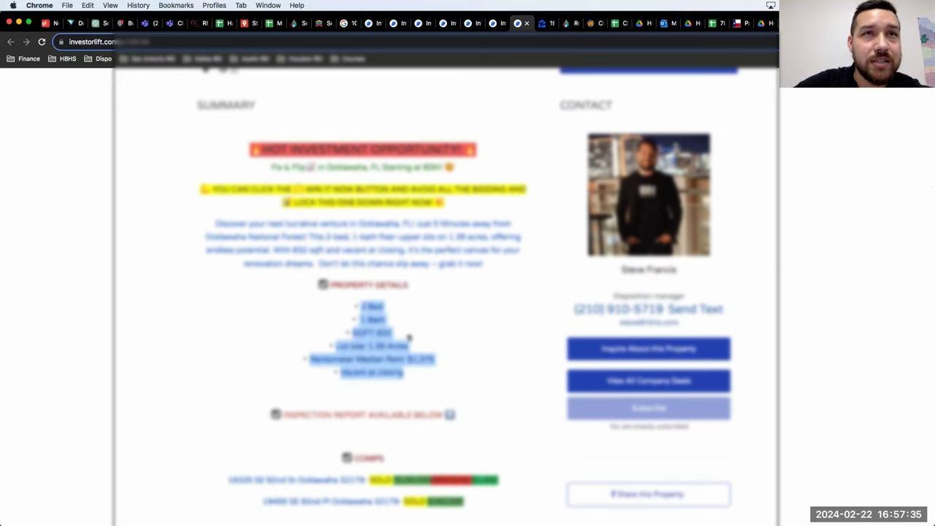
click(405, 317)
drag(354, 306, 424, 373)
click(423, 374)
click(380, 305)
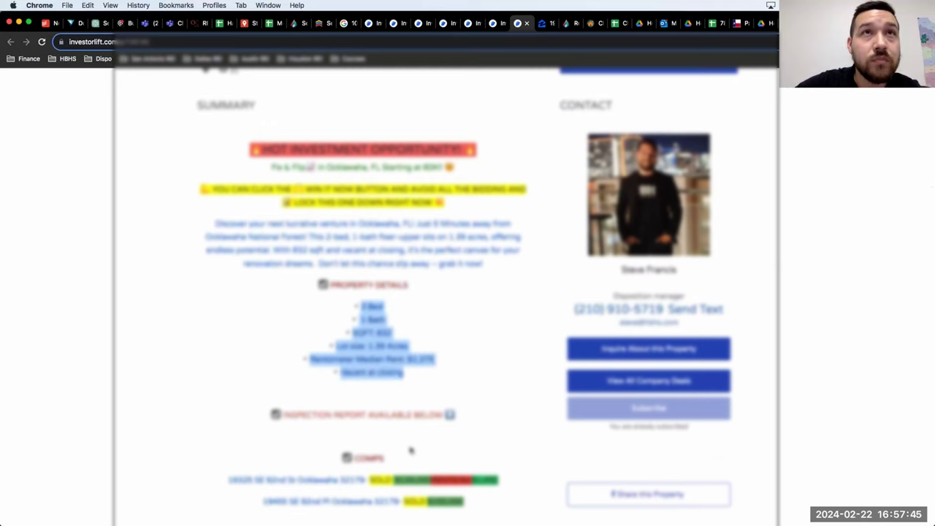
scroll(412, 449, up, 4)
- Return to the neighbor buyers list and examine the expanded actions of the second- and third-ranked buyers
click(495, 23)
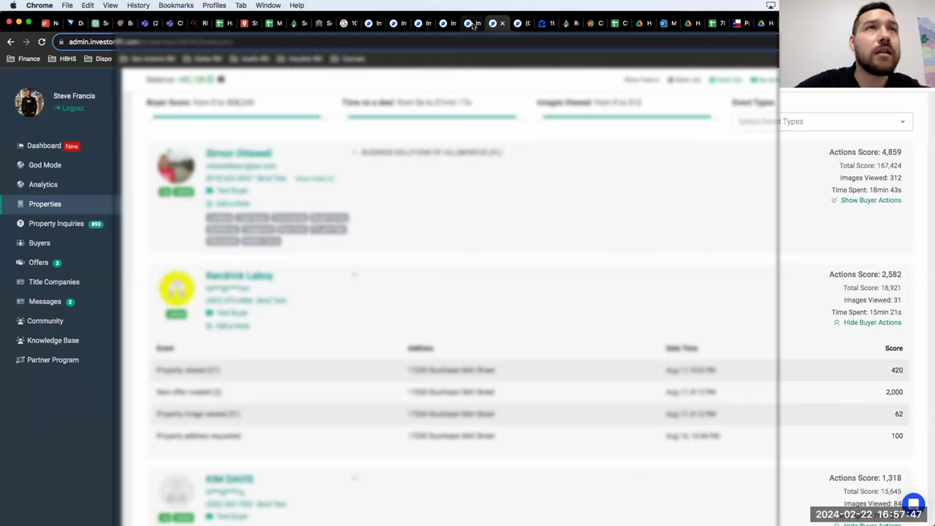
scroll(372, 366, down, 3)
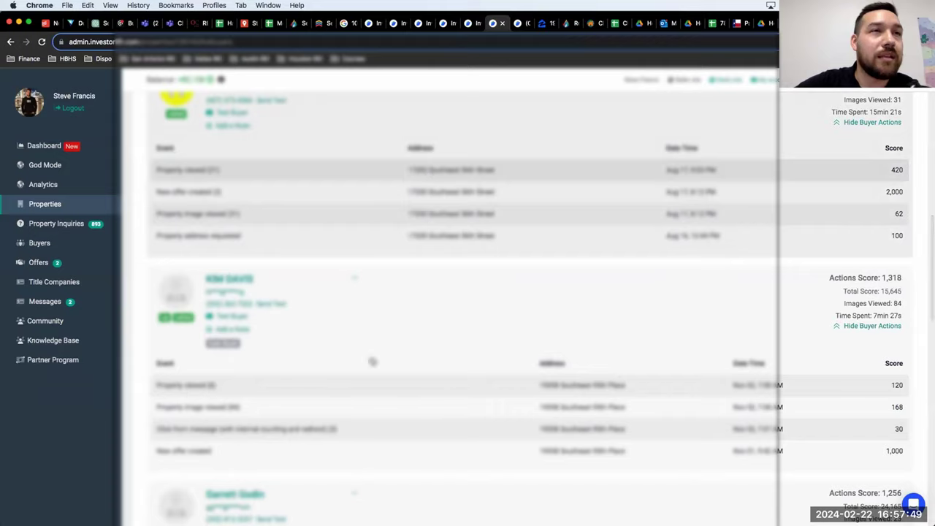
scroll(371, 372, down, 2)
scroll(372, 372, up, 1)
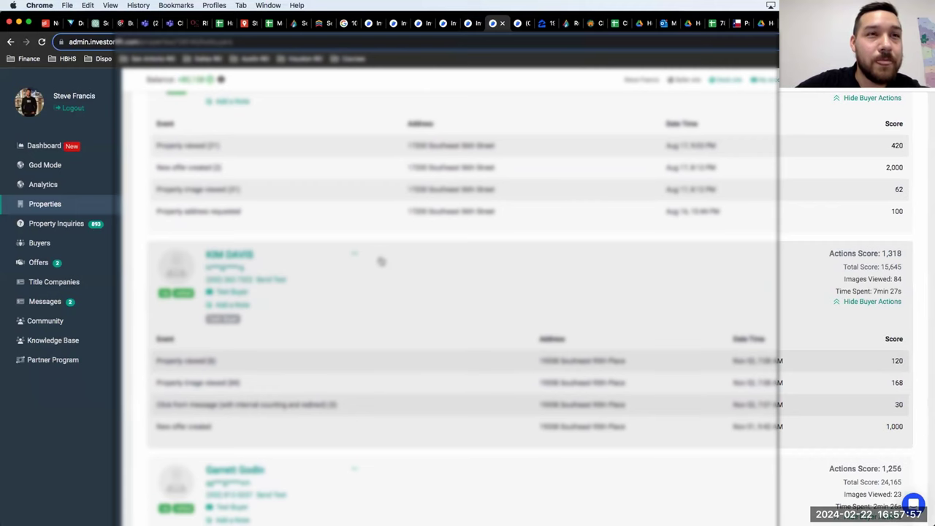
scroll(382, 261, up, 1)
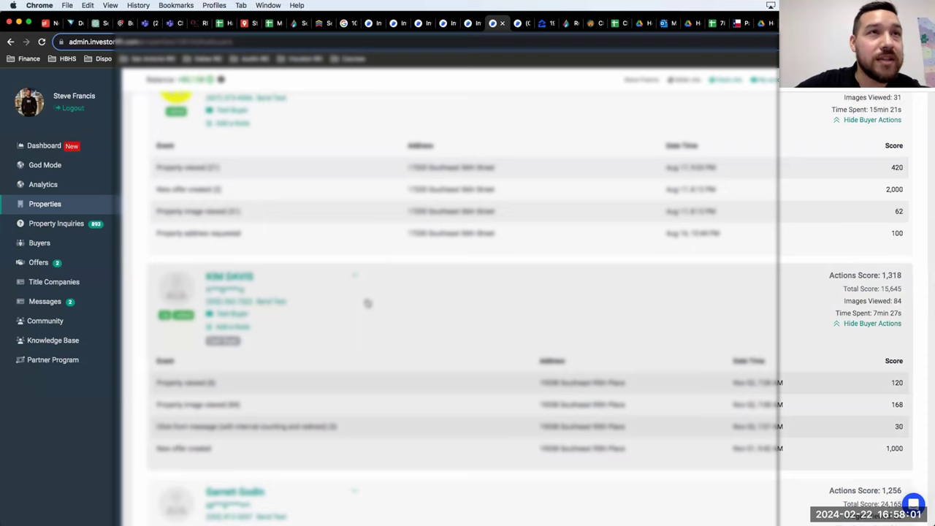
scroll(368, 303, up, 1)
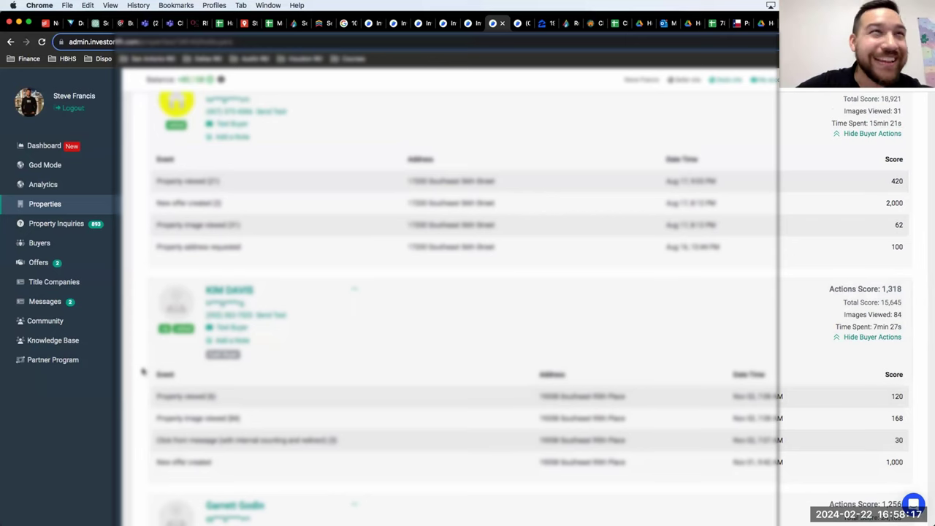
scroll(144, 369, up, 1)
scroll(145, 368, down, 2)
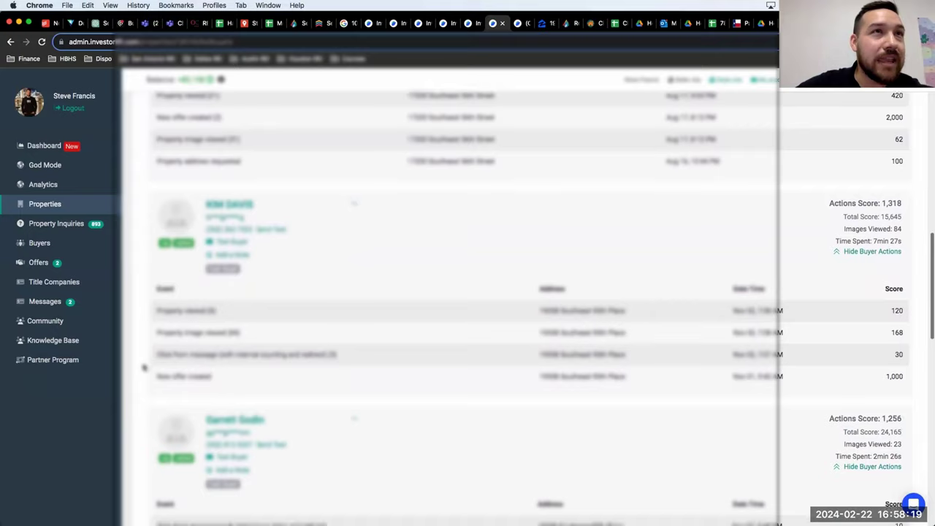
scroll(145, 368, up, 1)
scroll(145, 369, down, 1)
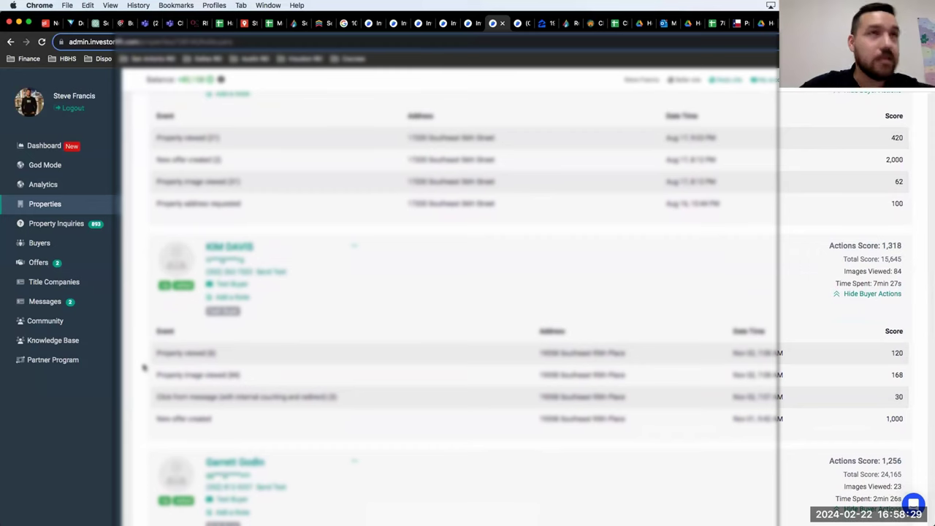
- Look through the lower-ranked neighbor buyers and examine the fourth-ranked buyer's events, addresses, dates and scores
scroll(334, 242, up, 2)
scroll(334, 243, down, 10)
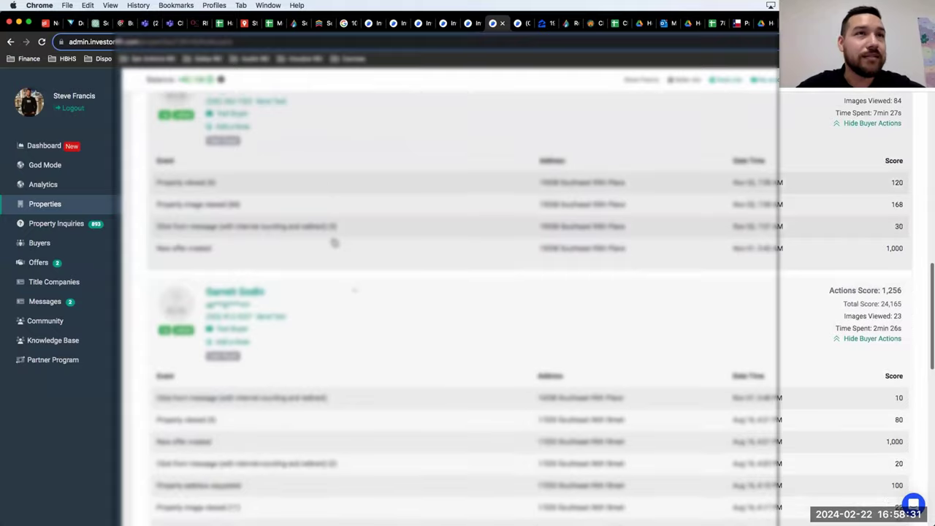
scroll(333, 243, down, 3)
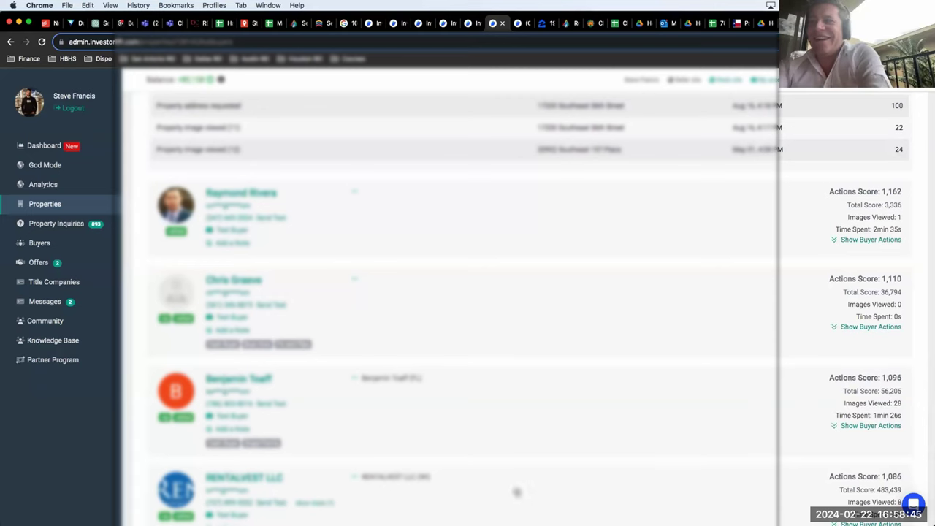
scroll(520, 502, up, 15)
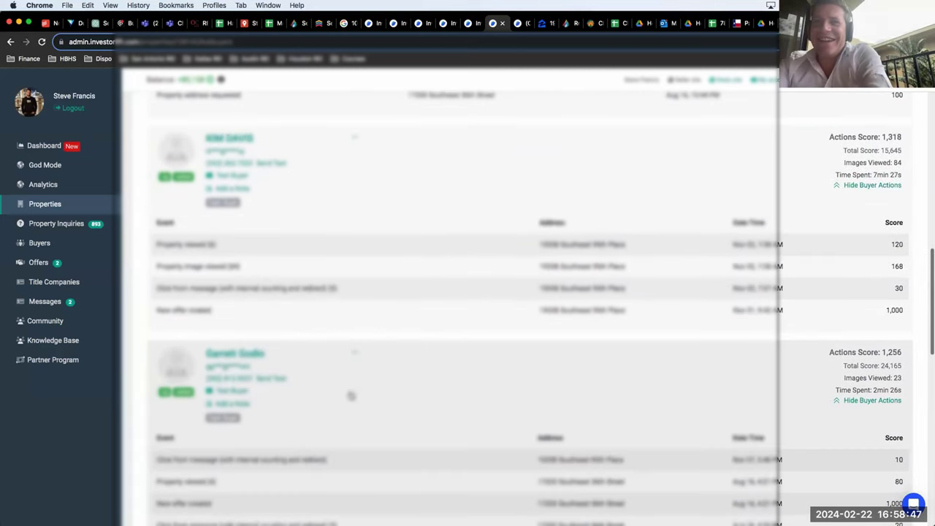
scroll(350, 395, up, 8)
scroll(351, 324, down, 10)
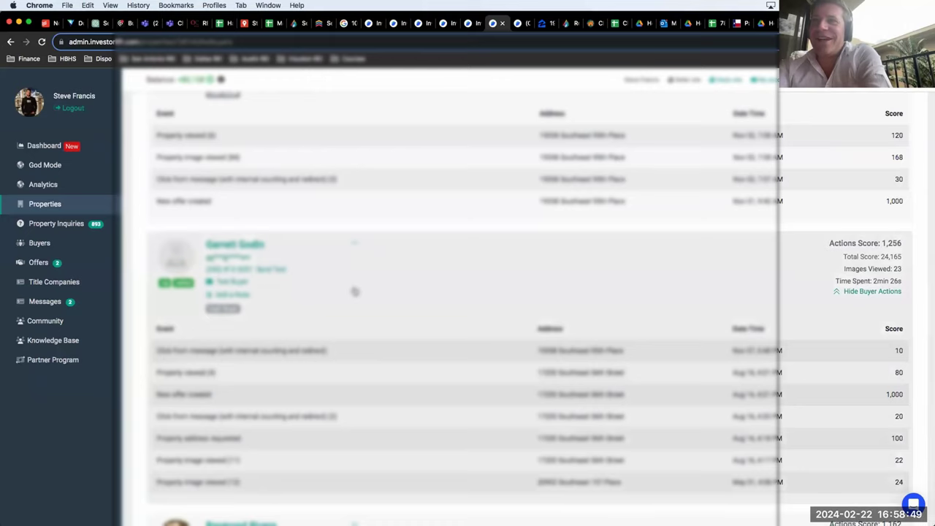
scroll(355, 292, down, 2)
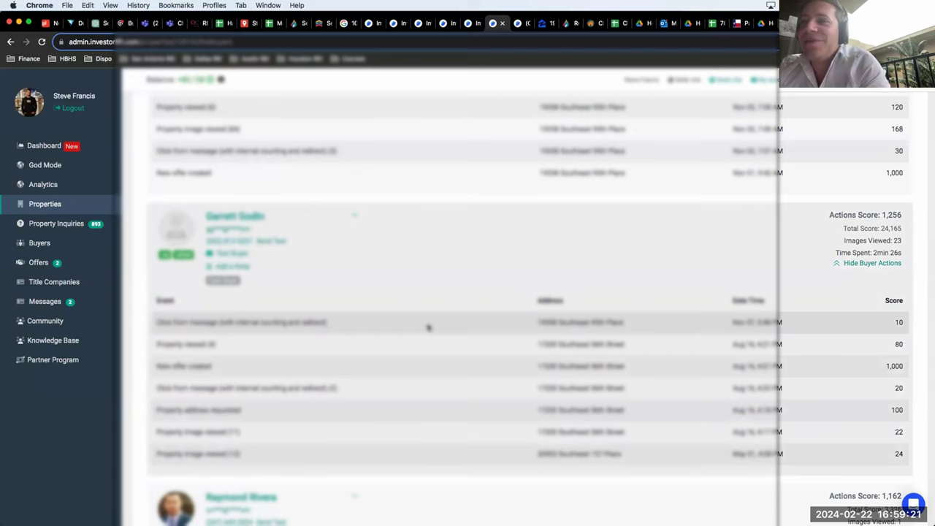
- Recheck the third- and fourth-ranked neighbor buyers' events, addresses, dates and scores against the neighbor buyers map
scroll(409, 257, up, 1)
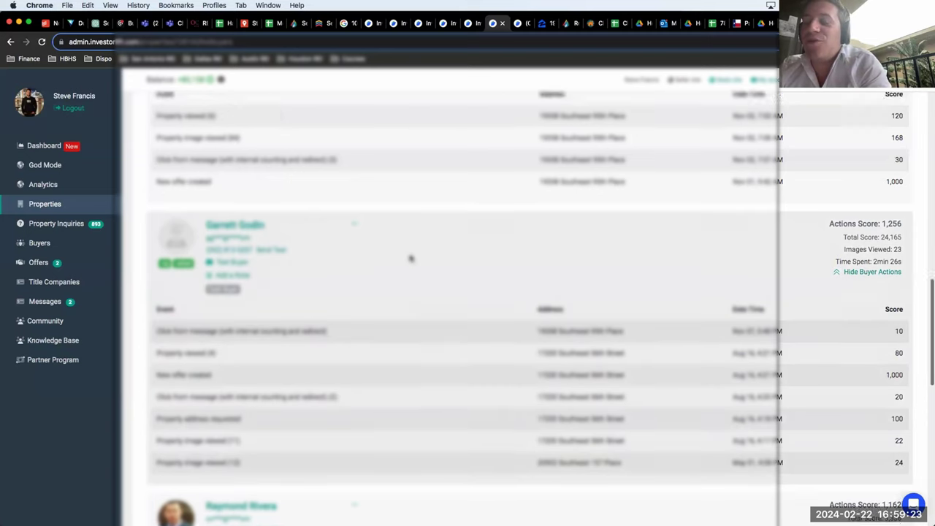
scroll(409, 257, down, 2)
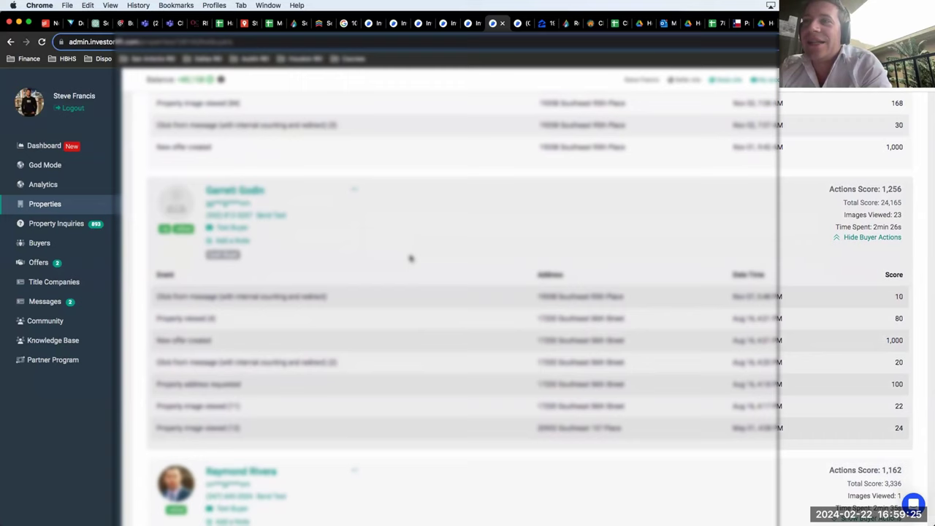
scroll(410, 257, down, 1)
scroll(411, 259, down, 1)
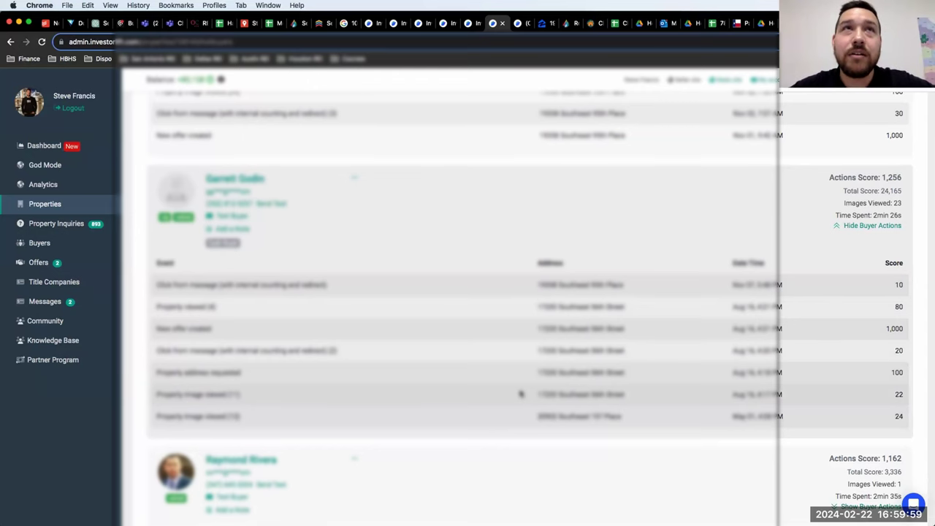
scroll(520, 395, up, 15)
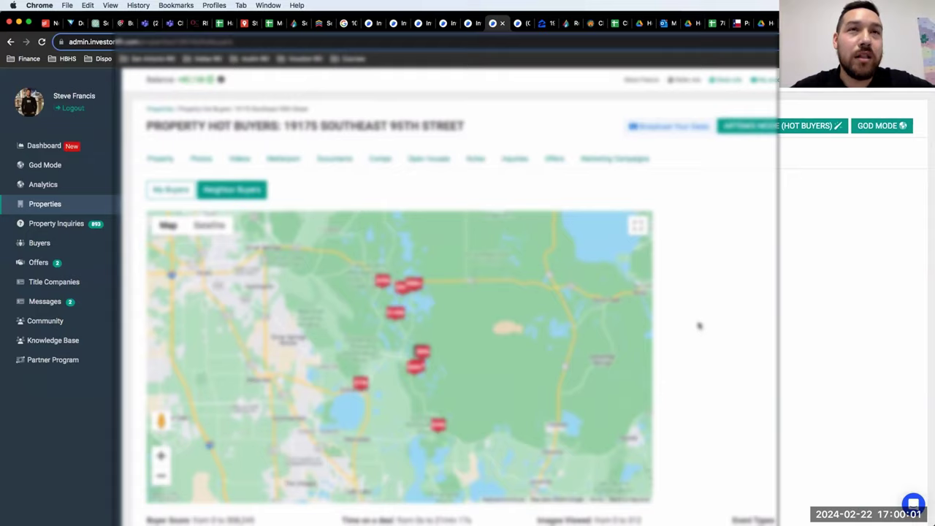
scroll(747, 368, down, 15)
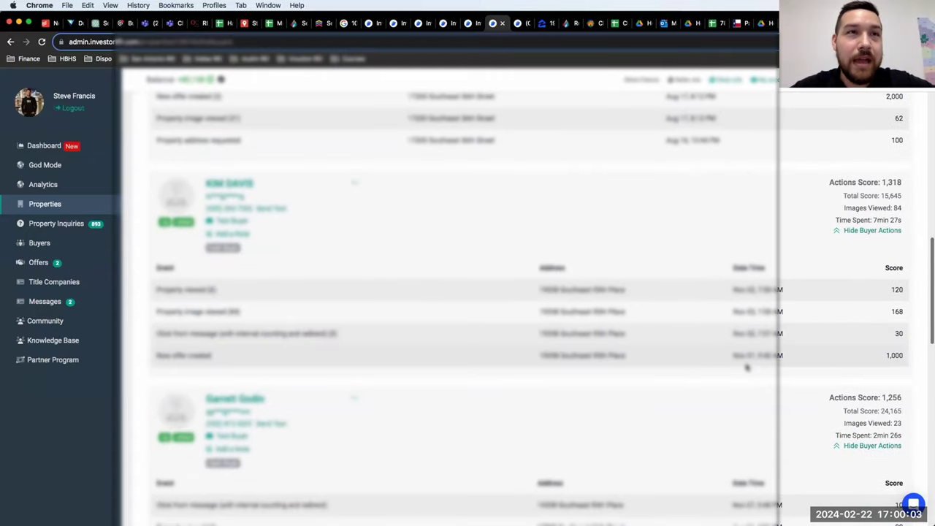
scroll(747, 367, down, 4)
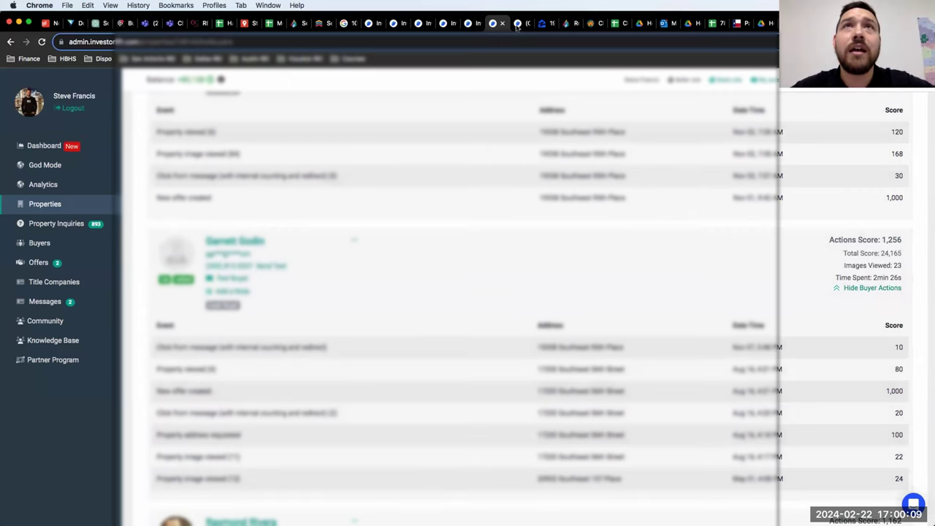
- Return to the published listing, highlight its bulleted property details from bedroom count to vacancy at closing, and recheck the listing heading
click(521, 22)
scroll(320, 478, down, 2)
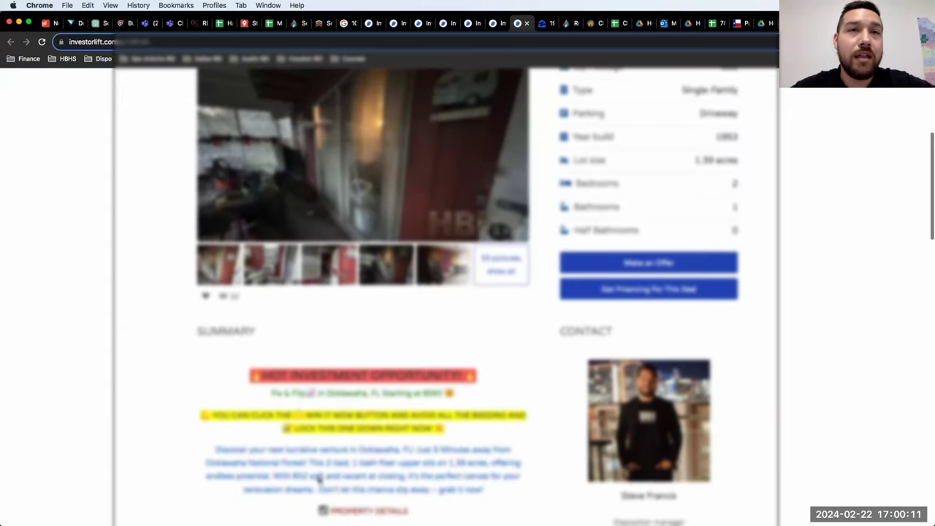
scroll(336, 422, down, 5)
click(341, 432)
drag(412, 416, 329, 354)
click(296, 378)
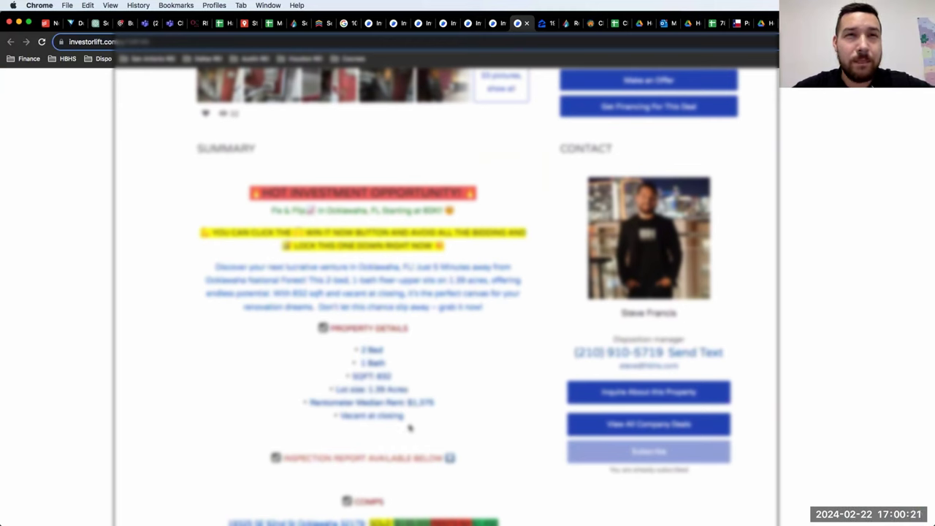
drag(416, 421, 326, 350)
click(330, 366)
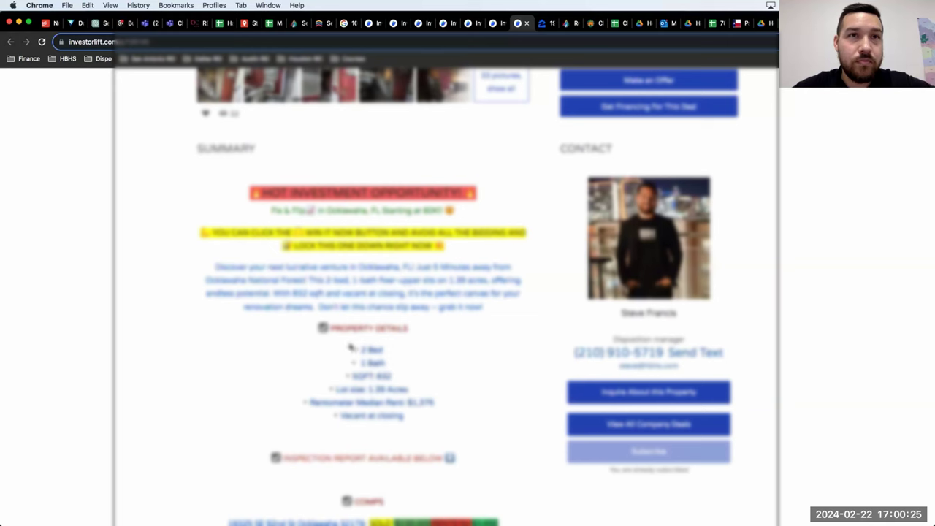
drag(361, 348, 411, 416)
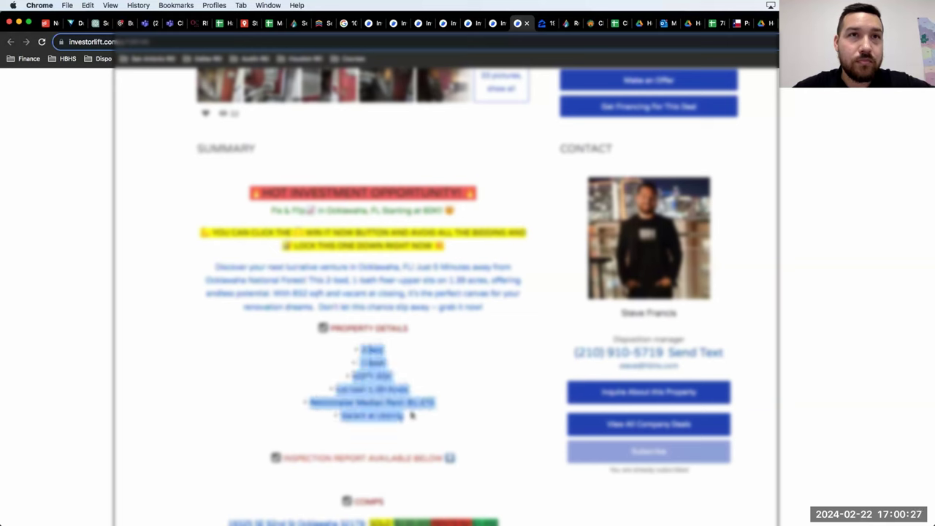
click(421, 424)
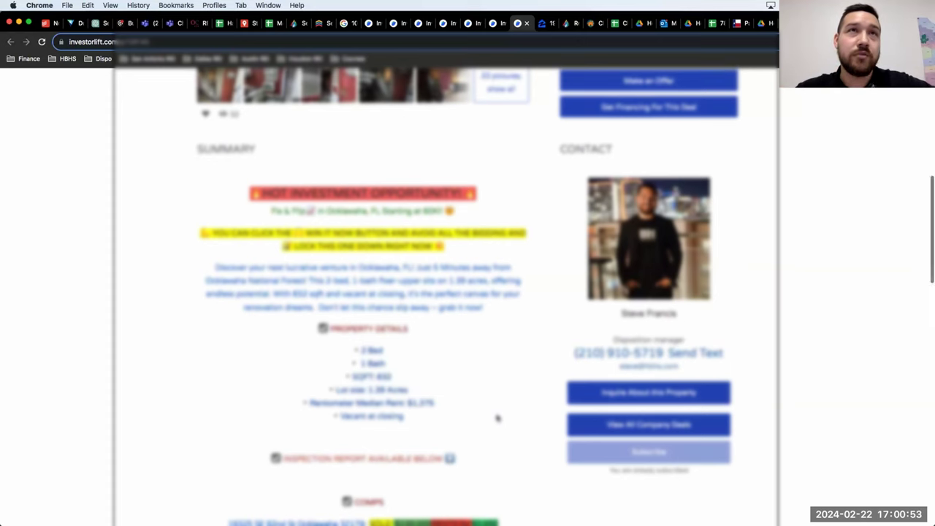
scroll(497, 418, up, 15)
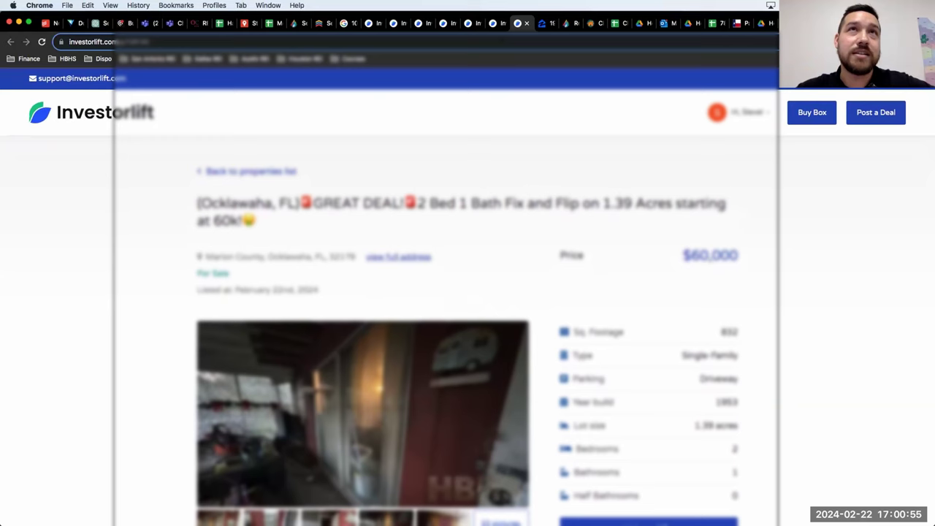
- Go from the neighbor buyers list to the property's edit page and examine its marketing metrics, title, description and comps
click(495, 24)
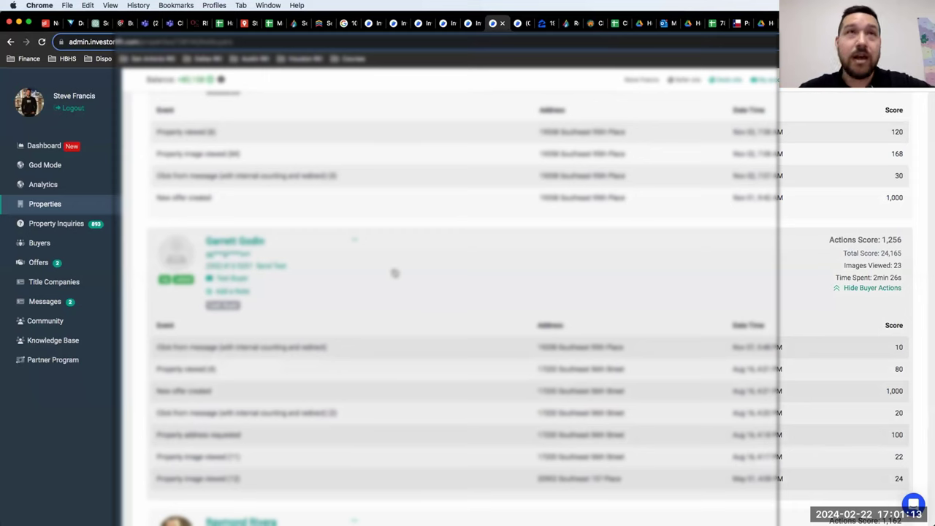
scroll(393, 271, up, 10)
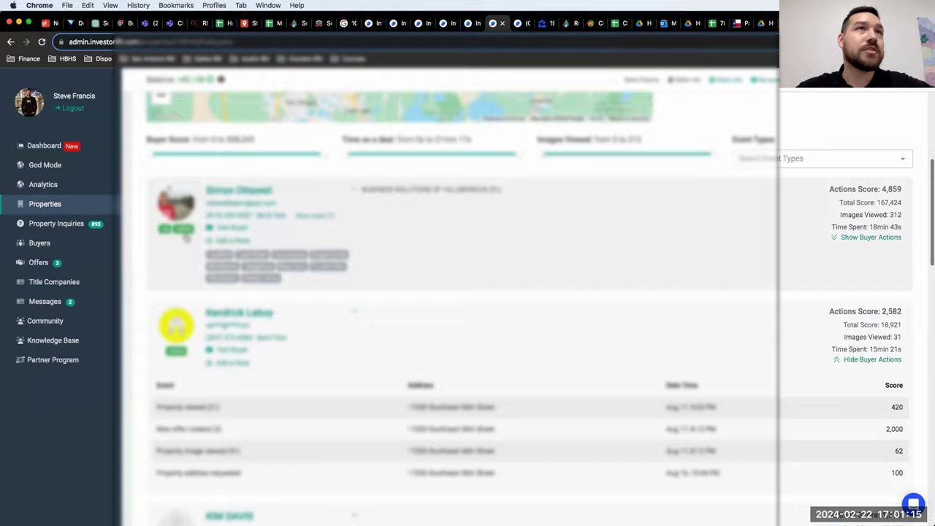
scroll(186, 239, up, 5)
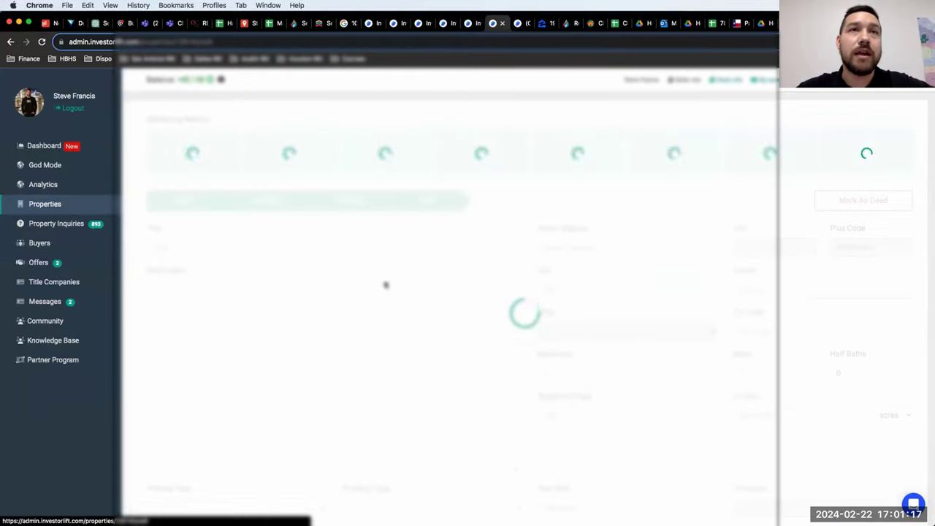
scroll(580, 435, down, 3)
scroll(580, 435, down, 8)
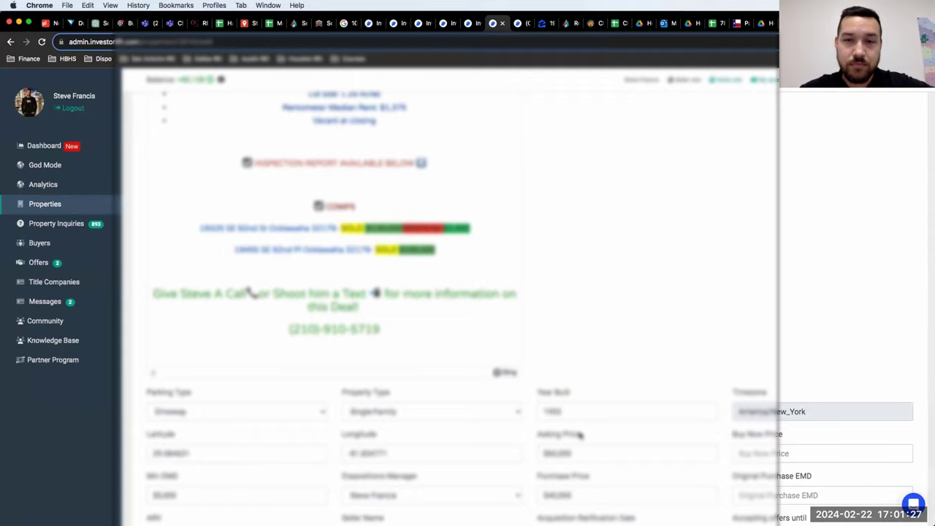
scroll(580, 435, up, 10)
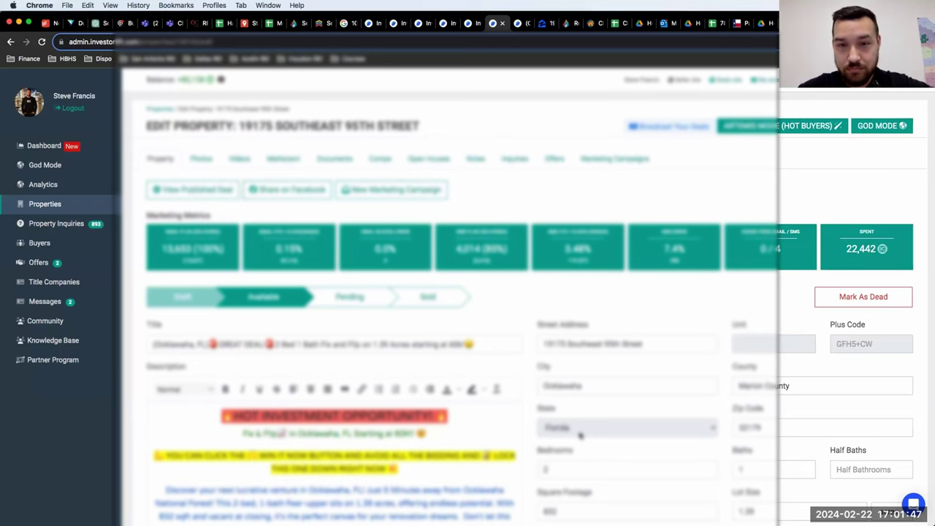
scroll(585, 350, down, 10)
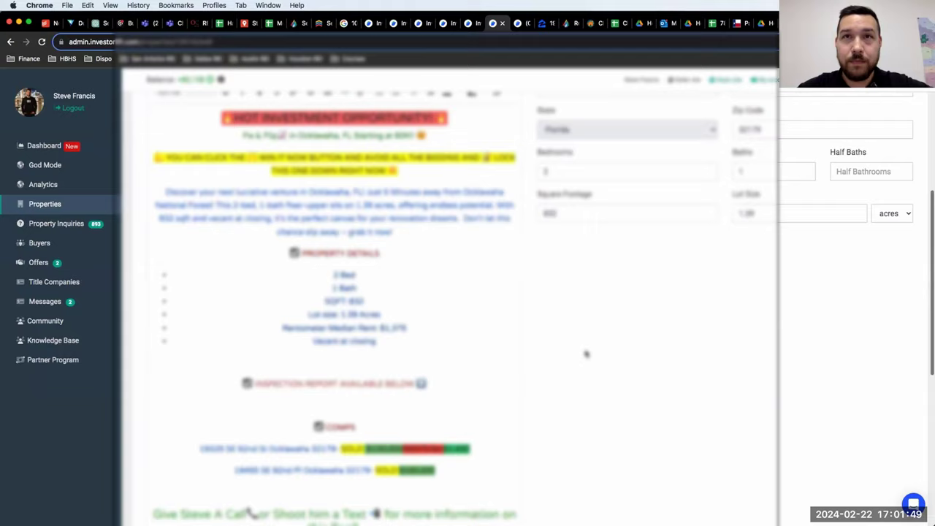
scroll(587, 353, up, 15)
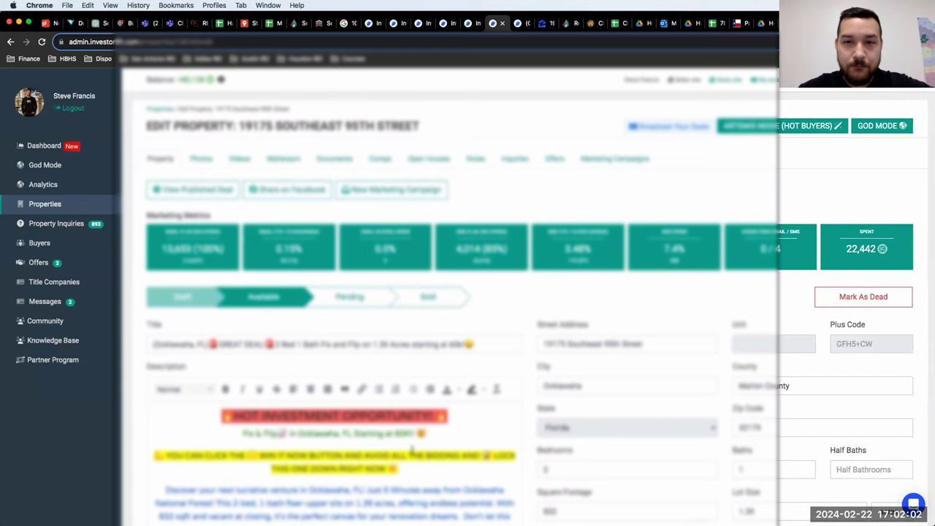
- Review the description's closing lines and the property fields below it, from parking type and asking price to tags
scroll(535, 437, down, 3)
scroll(536, 437, down, 6)
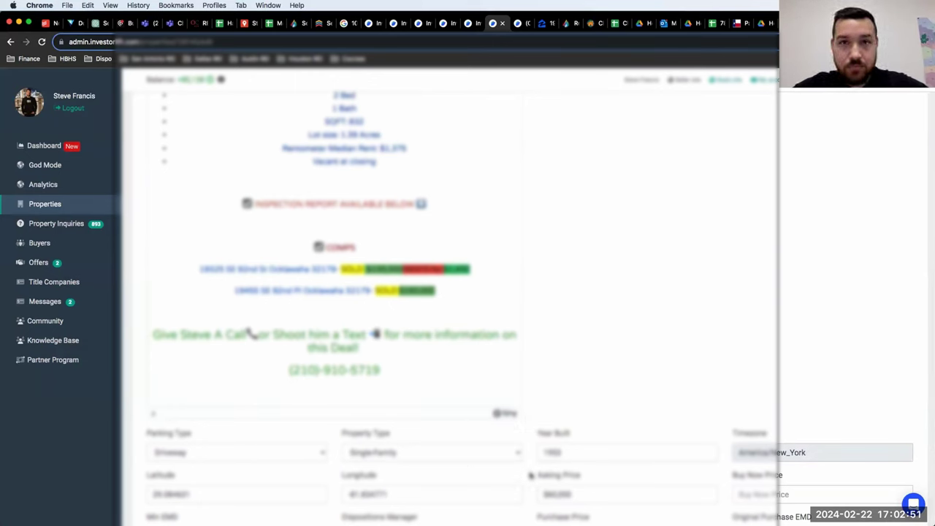
scroll(531, 475, down, 5)
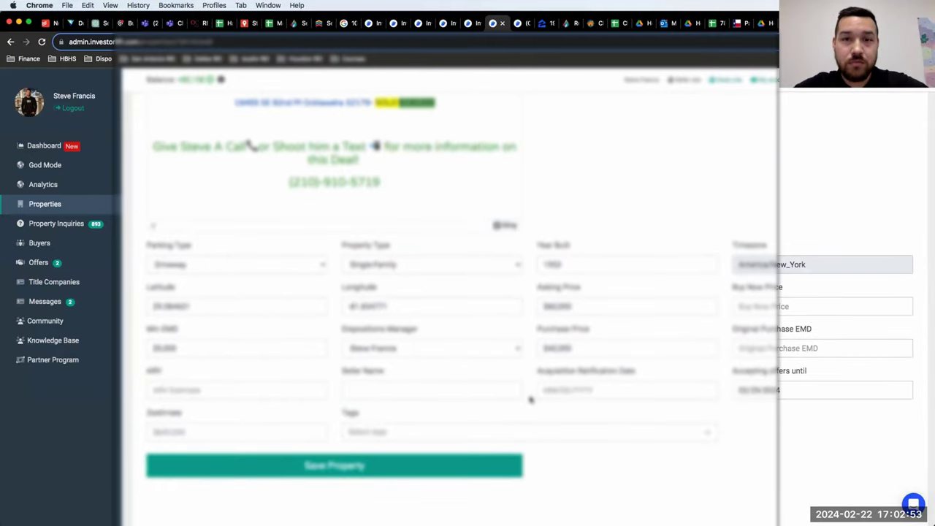
scroll(531, 399, up, 1)
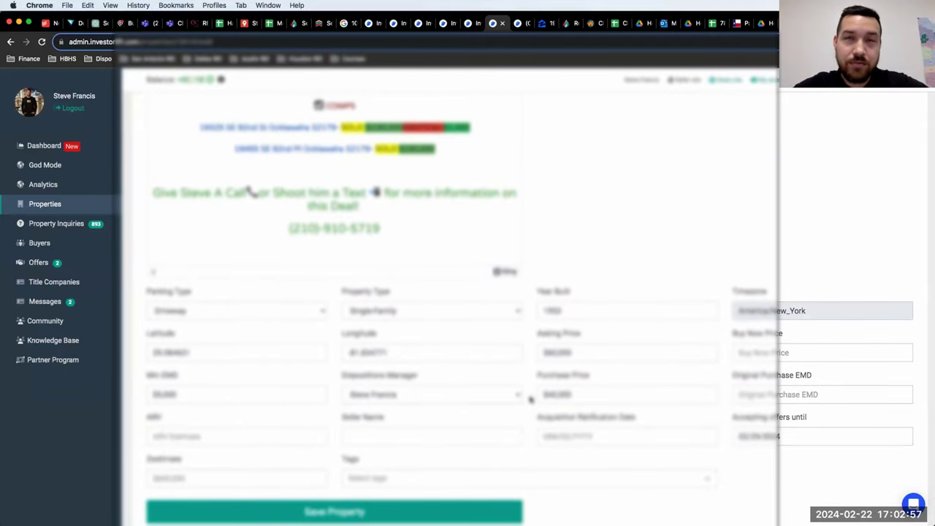
scroll(531, 399, up, 2)
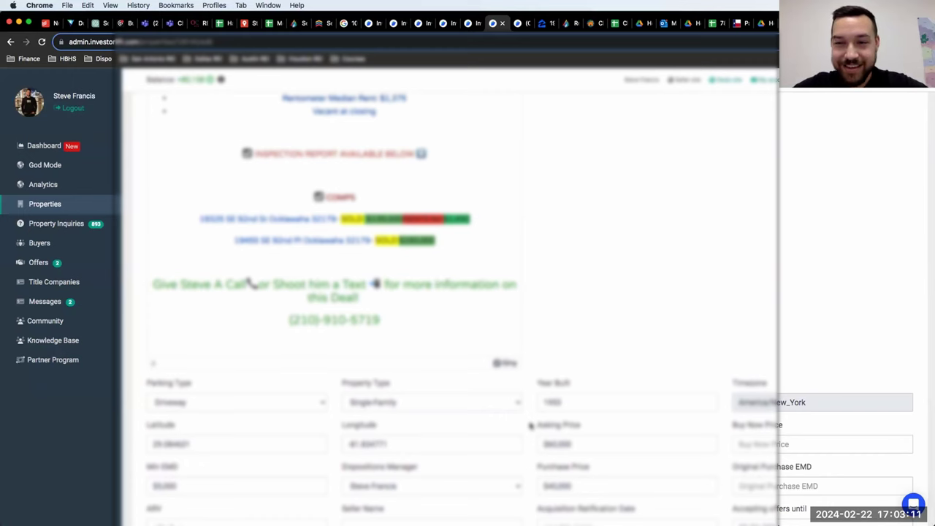
scroll(532, 426, down, 2)
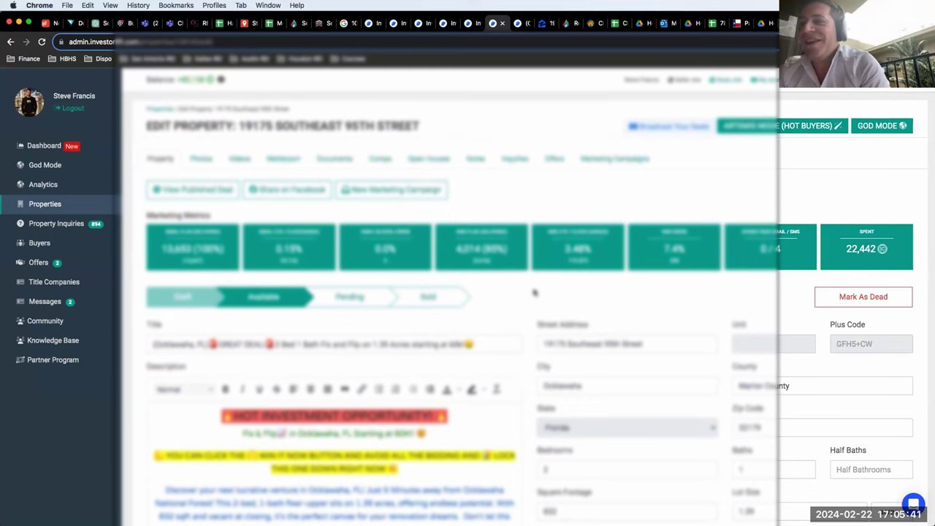
scroll(499, 294, down, 5)
- Check the property's inquiries list and open its offers
scroll(497, 292, up, 5)
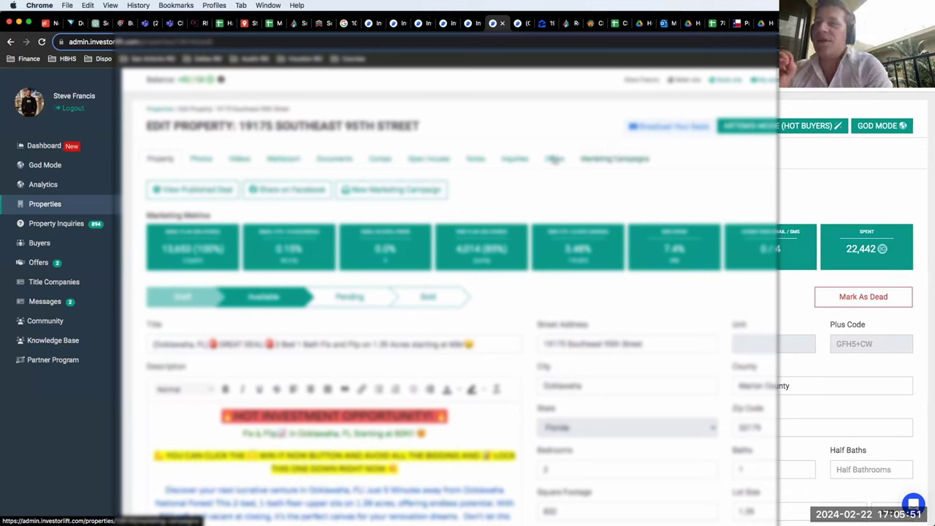
click(515, 164)
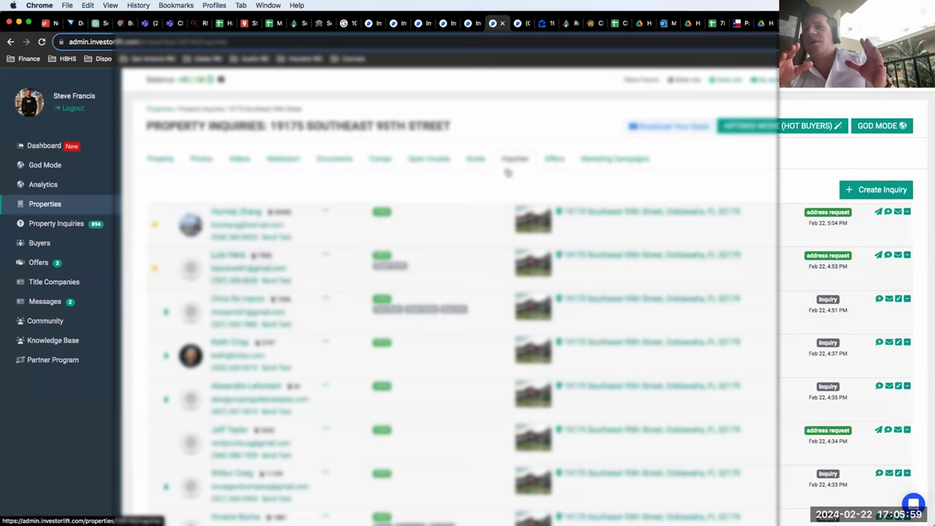
click(552, 161)
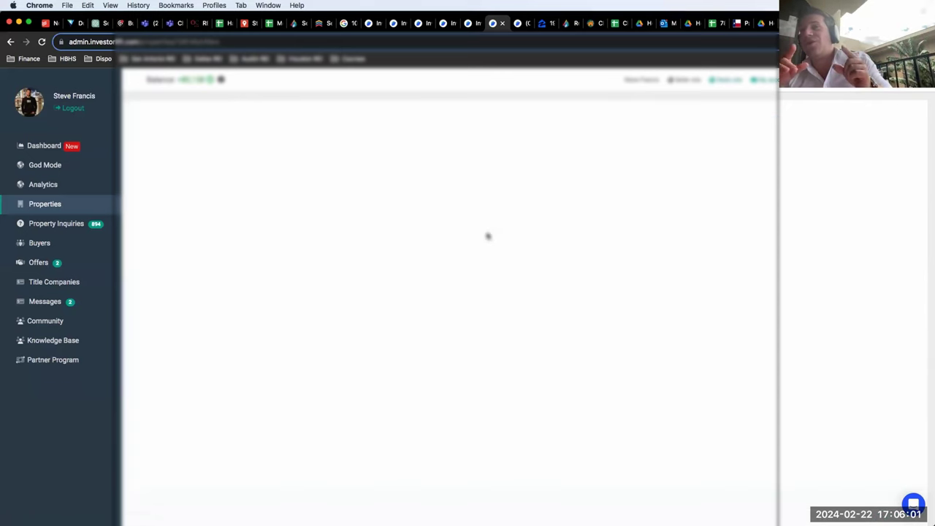